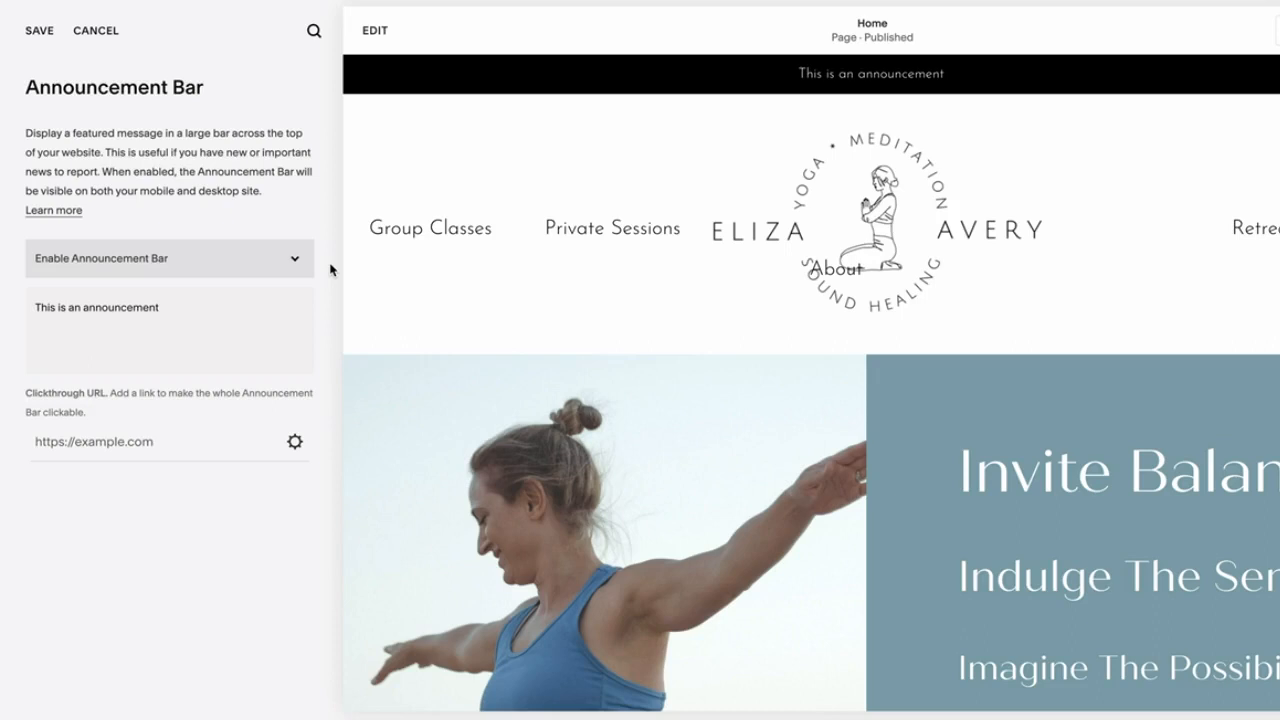
Replace the announcement bar's placeholder message with "Sale Ends January 31st!".
{"action": "left_click_drag", "start_coordinate": [228, 322], "coordinate": [30, 310]}
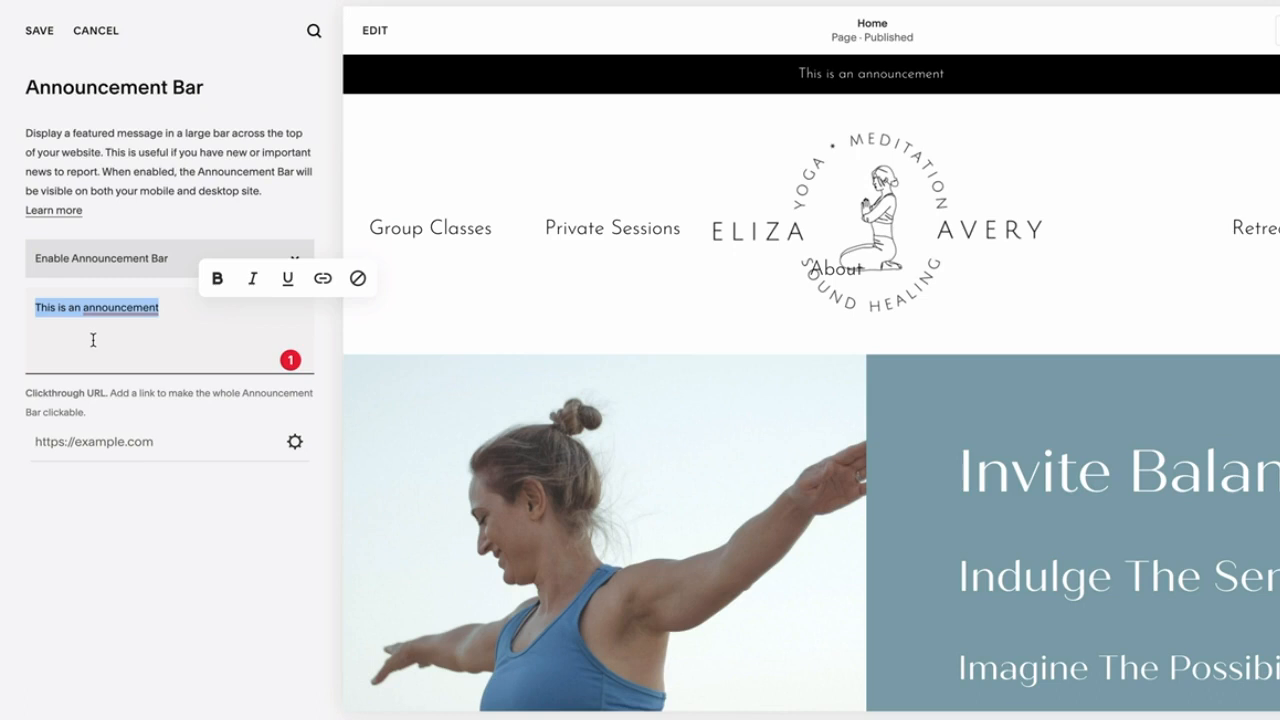
{"action": "type", "text": "Sale Ends"}
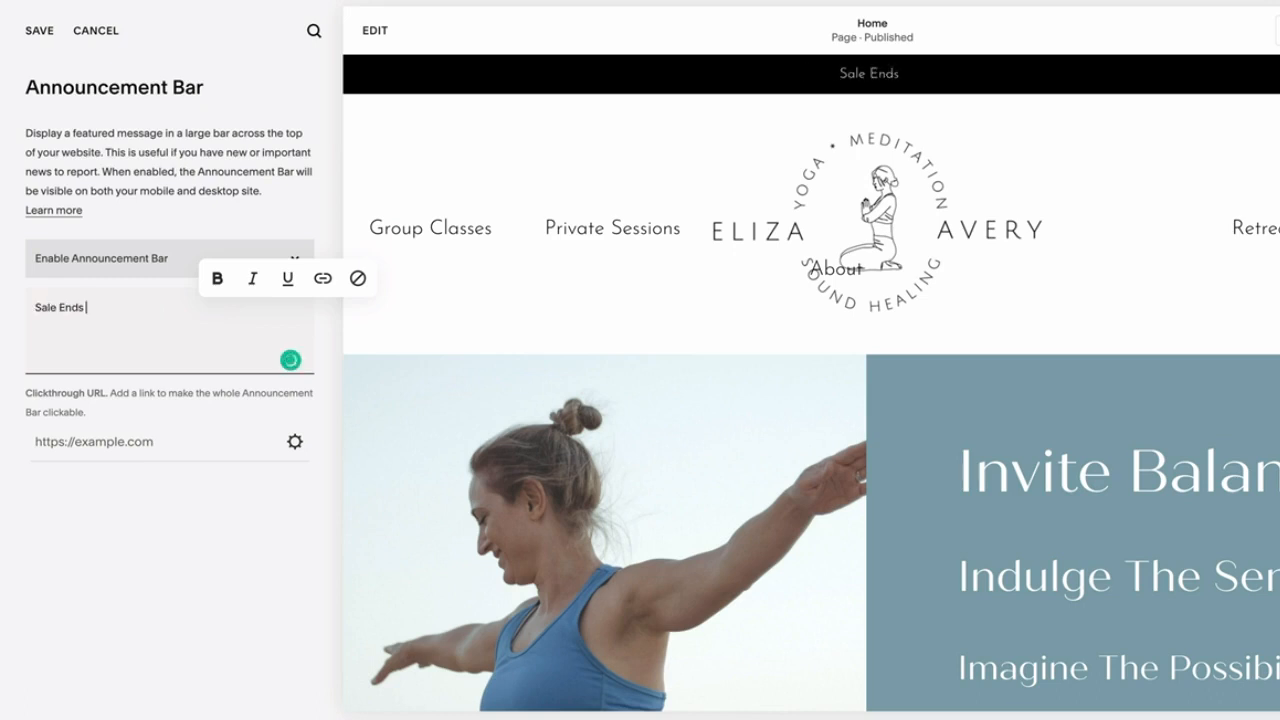
{"action": "type", "text": " Jan u"}
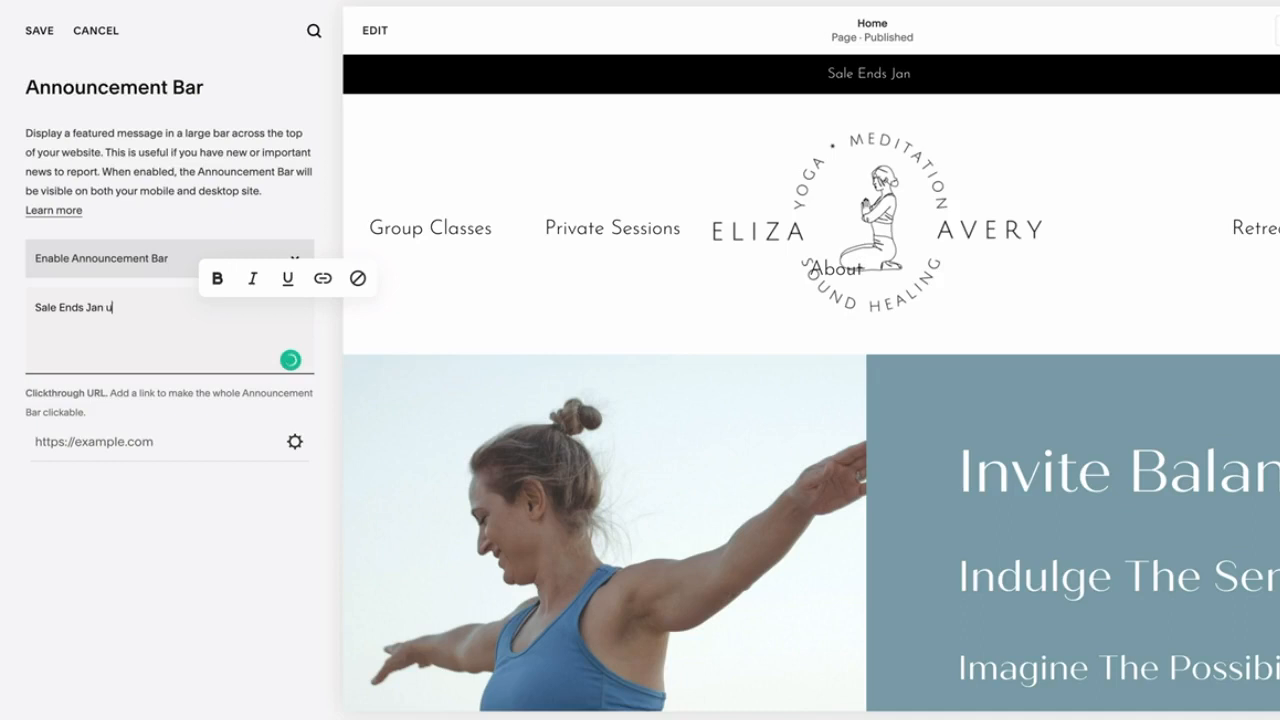
{"action": "key", "text": "BackSpace"}
{"action": "type", "text": "uary "}
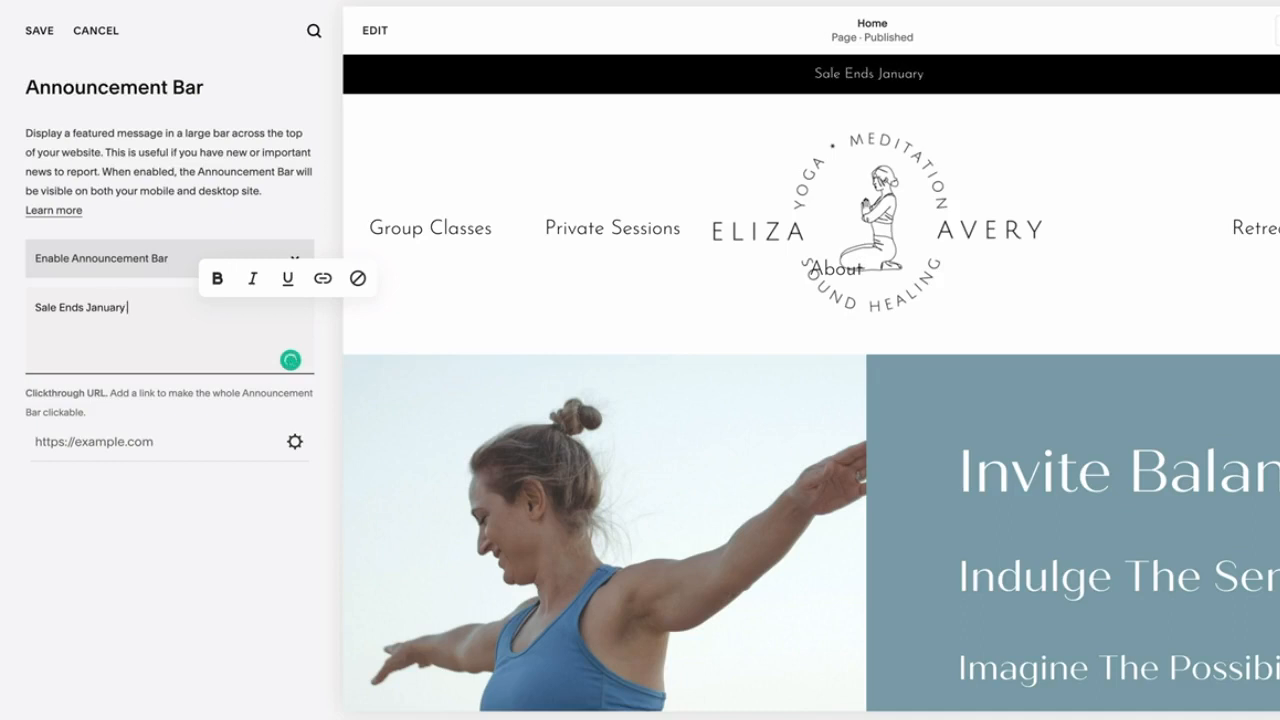
{"action": "type", "text": "31st!"}
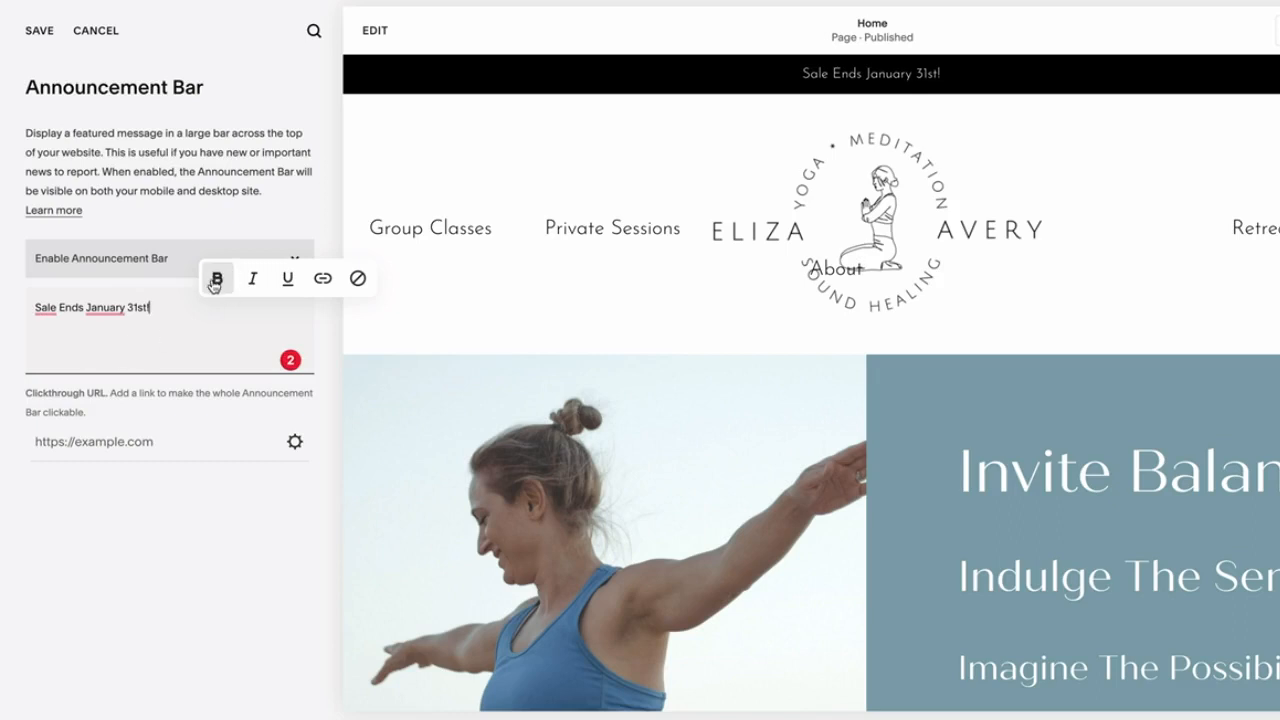
Try bold and italic formatting on the whole announcement message, and remove both again.
{"action": "left_click_drag", "start_coordinate": [170, 308], "coordinate": [40, 300]}
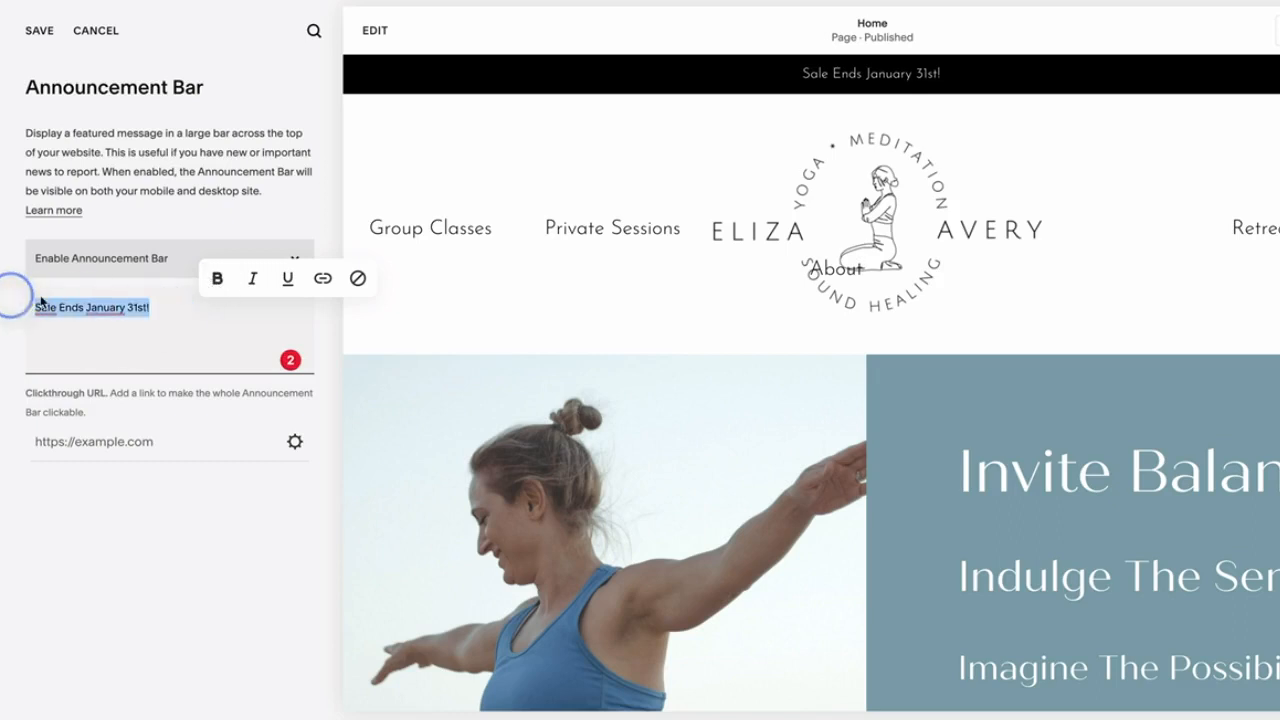
{"action": "left_click", "coordinate": [217, 278]}
{"action": "left_click", "coordinate": [253, 278]}
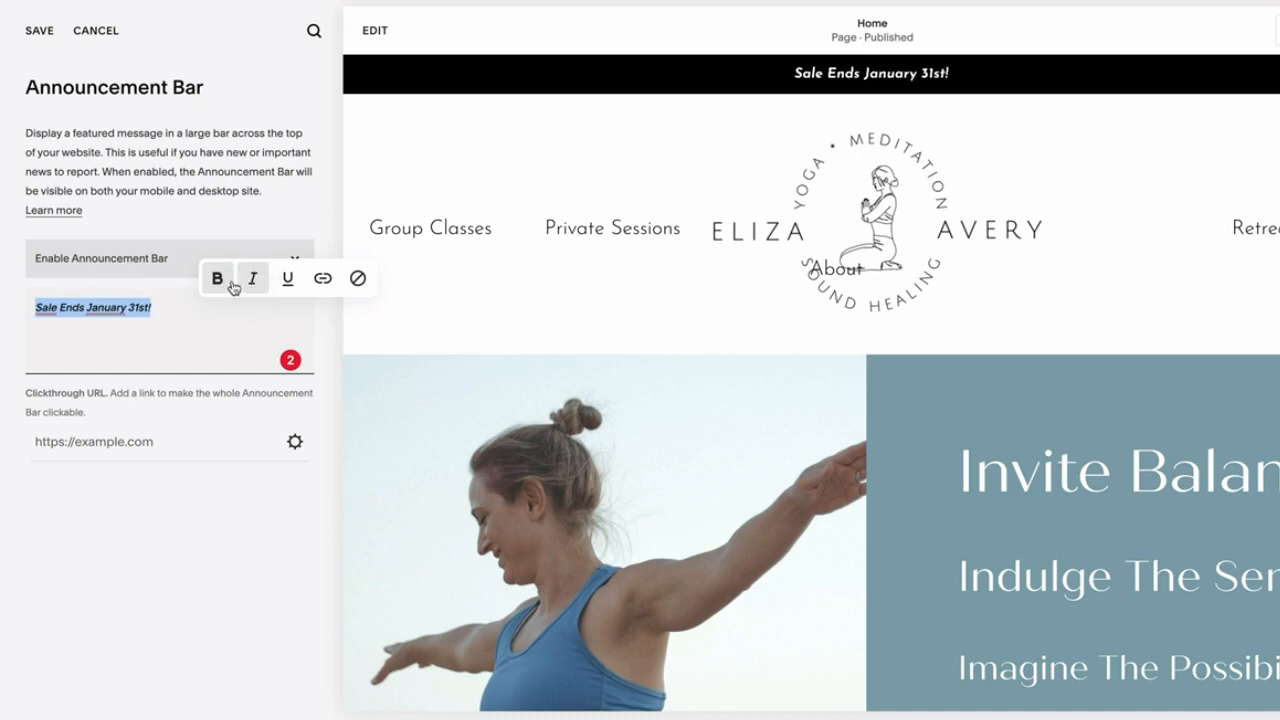
{"action": "left_click", "coordinate": [252, 279]}
{"action": "left_click", "coordinate": [213, 283]}
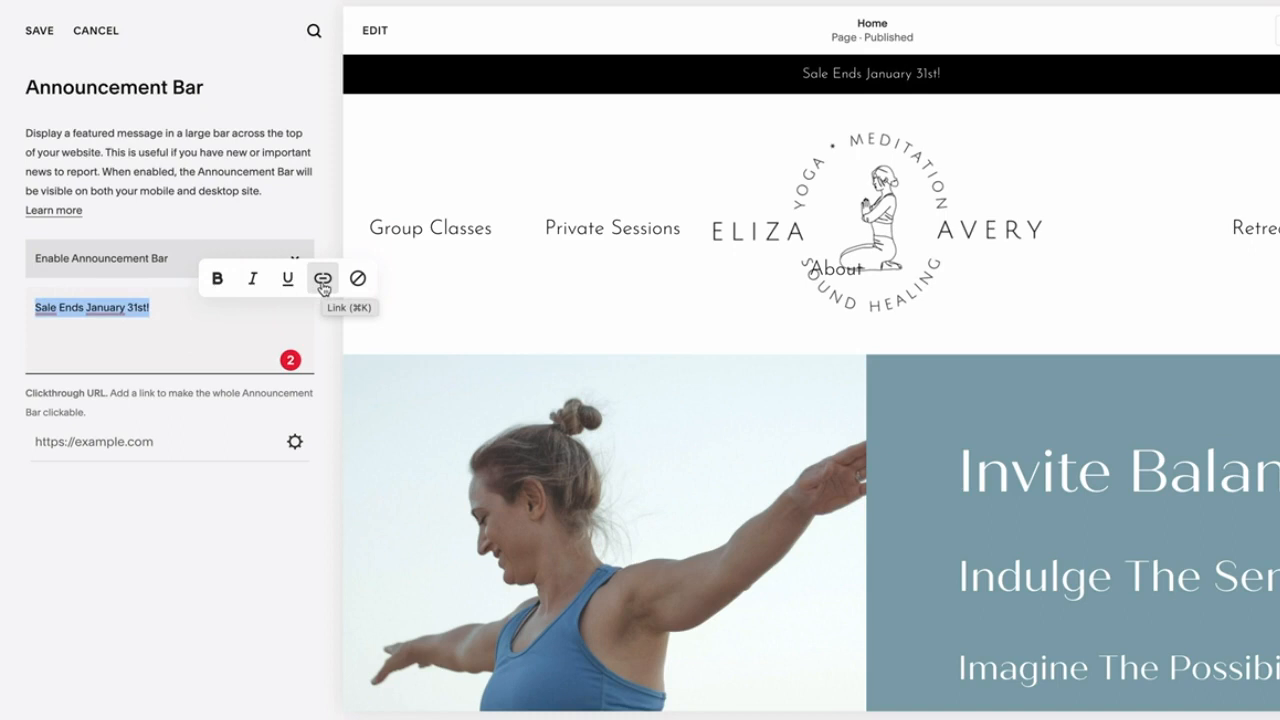
View the link options for the "31st!" part of the announcement message and close them without adding a link.
{"action": "mouse_move", "coordinate": [120, 312]}
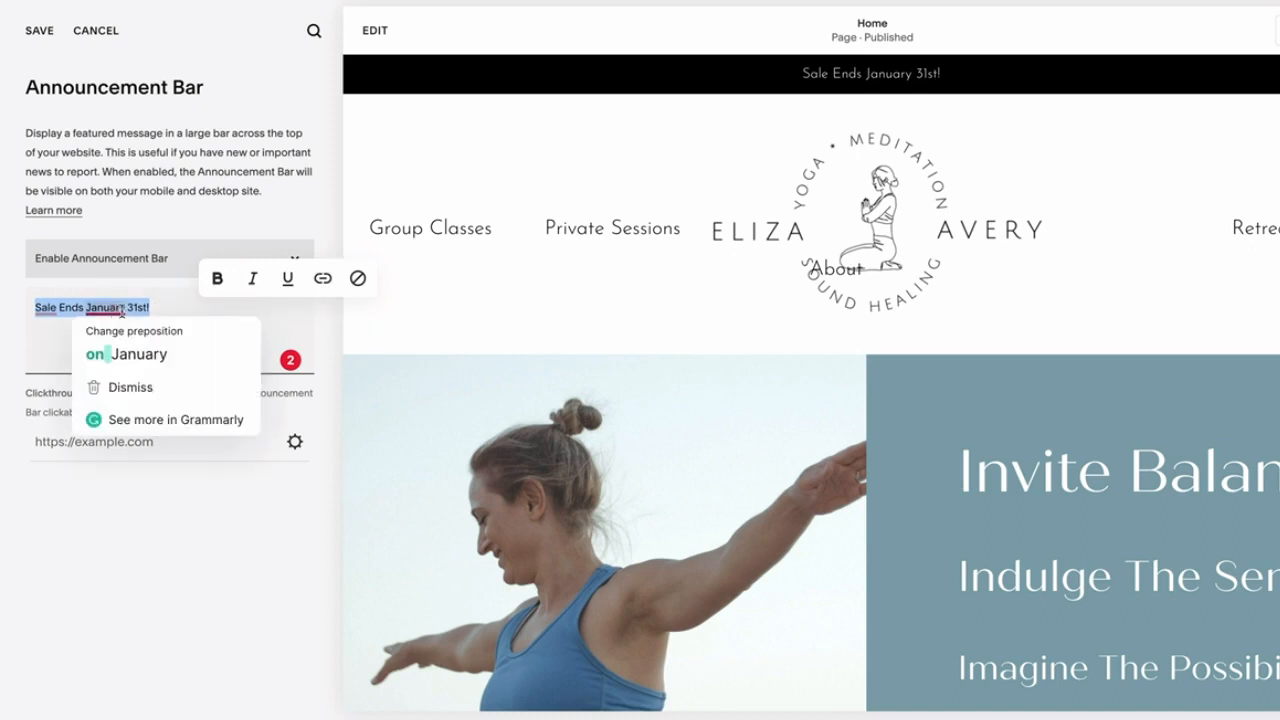
{"action": "left_click", "coordinate": [168, 309]}
{"action": "left_click_drag", "start_coordinate": [164, 310], "coordinate": [128, 307]}
{"action": "left_click", "coordinate": [322, 279]}
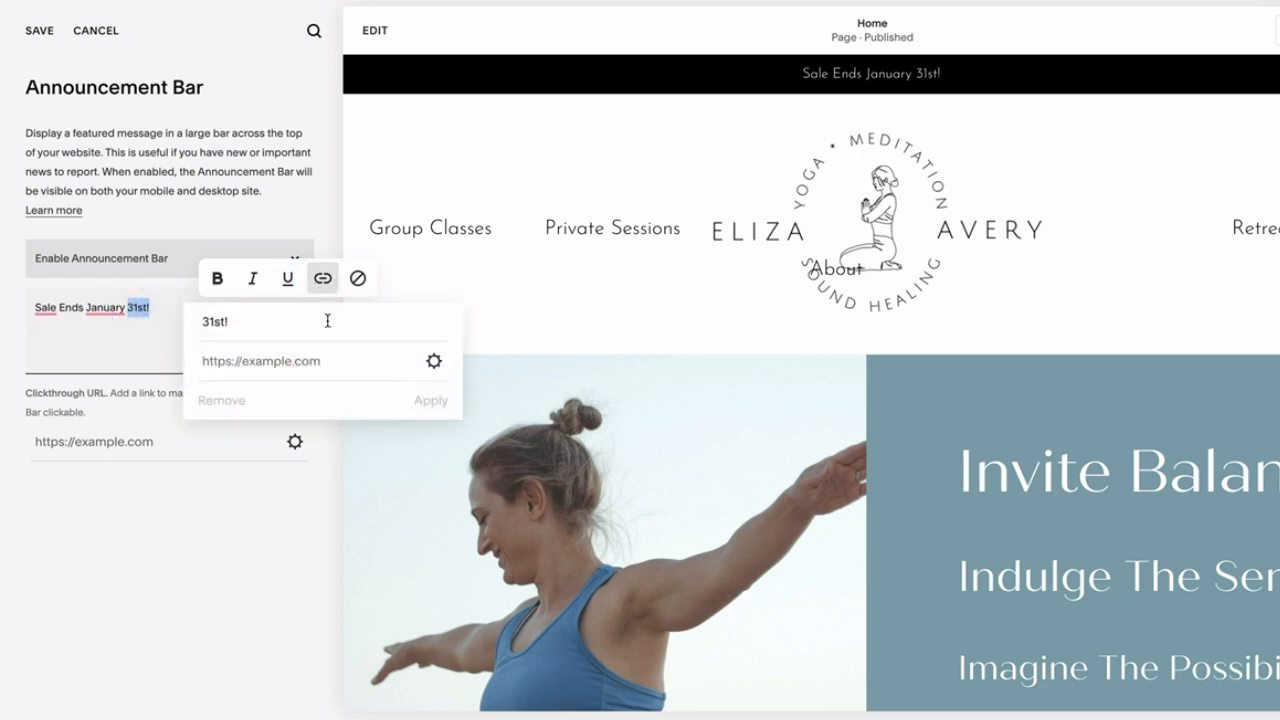
{"action": "left_click", "coordinate": [165, 342]}
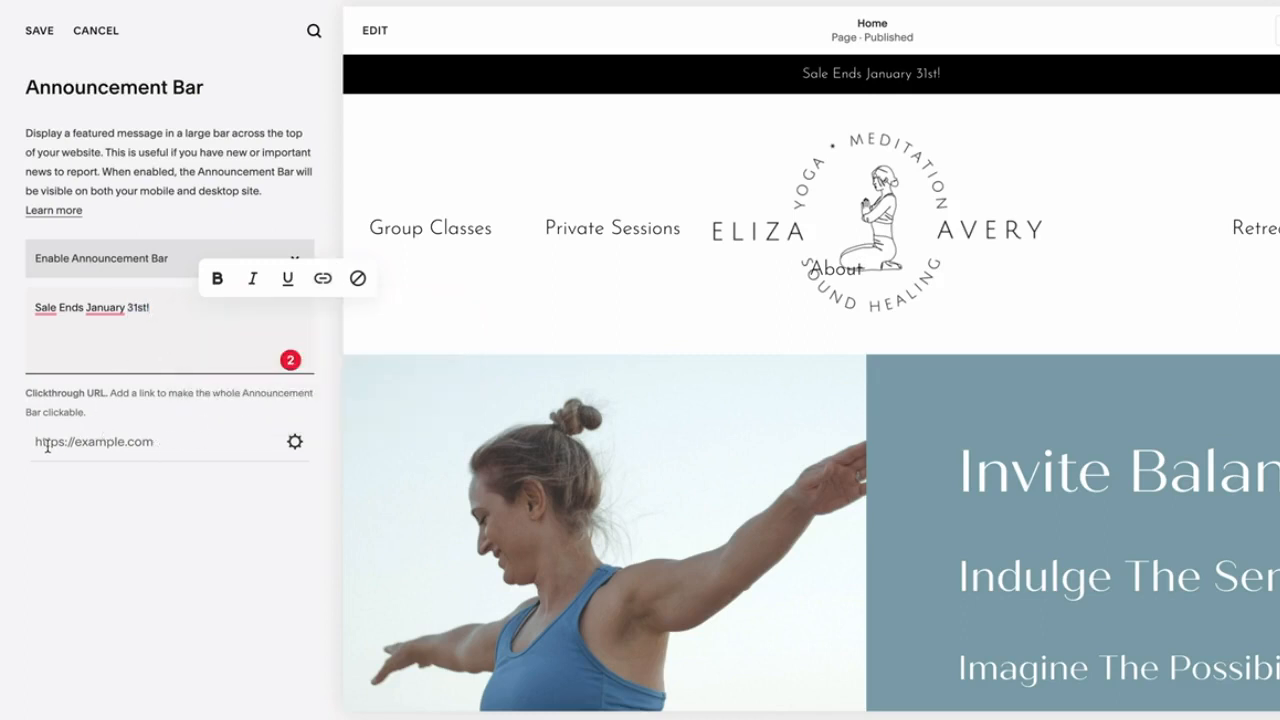
Review the Web Address, File, Page and Phone link types for the bar's Clickthrough URL, and close the link editor without setting one.
{"action": "mouse_move", "coordinate": [161, 446]}
{"action": "left_mouse_down"}
{"action": "mouse_move", "coordinate": [84, 442]}
{"action": "mouse_move", "coordinate": [180, 444]}
{"action": "left_mouse_up"}
{"action": "left_click", "coordinate": [295, 443]}
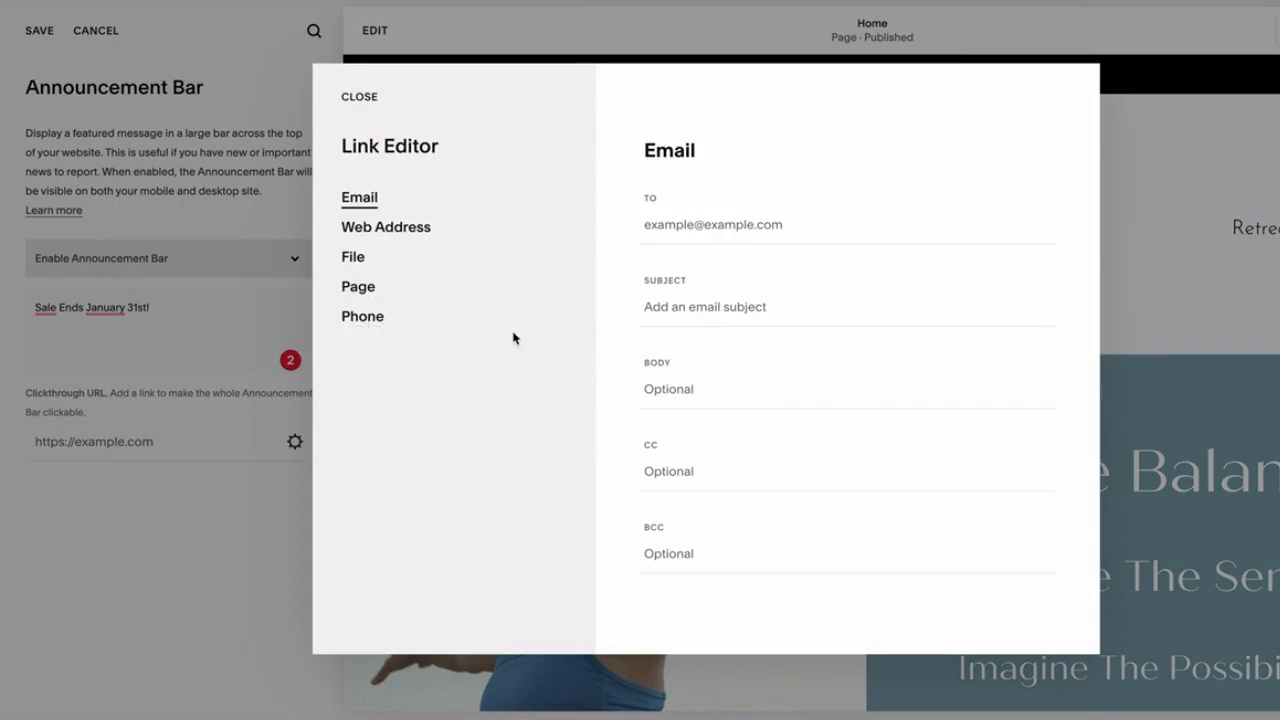
{"action": "left_click", "coordinate": [412, 232]}
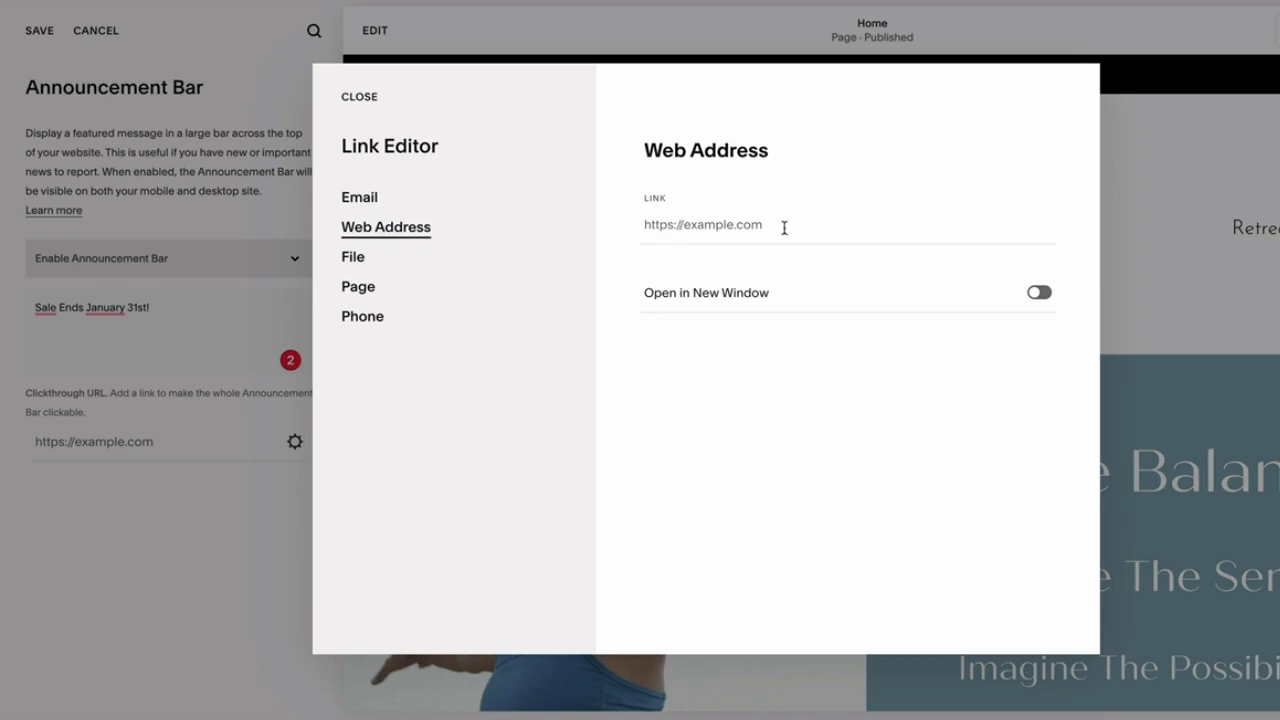
{"action": "left_click", "coordinate": [486, 262]}
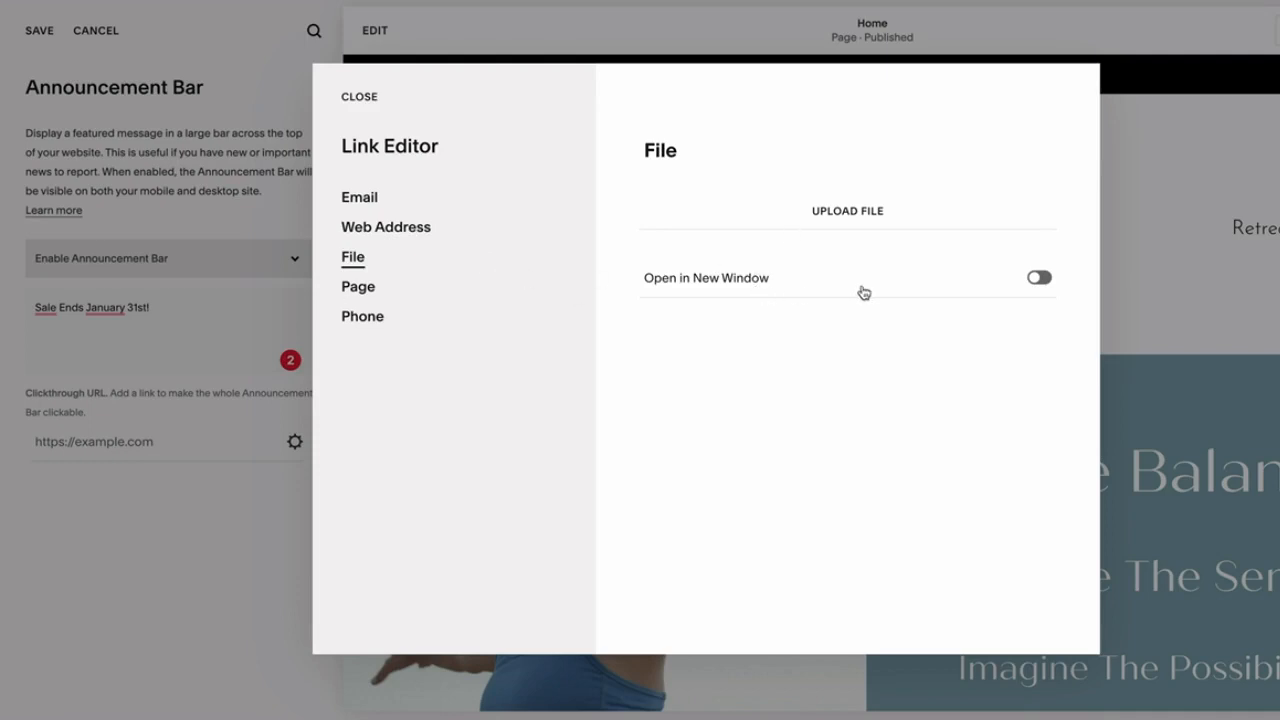
{"action": "left_click", "coordinate": [361, 289]}
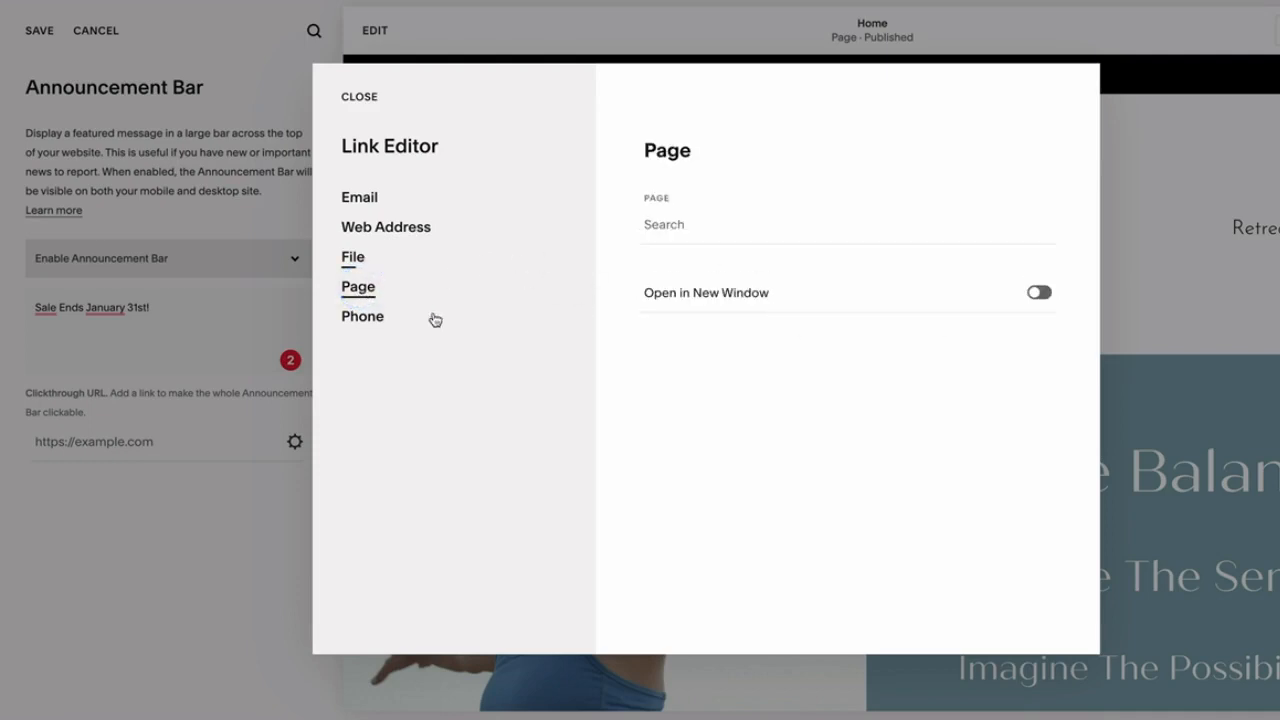
{"action": "left_click", "coordinate": [718, 229]}
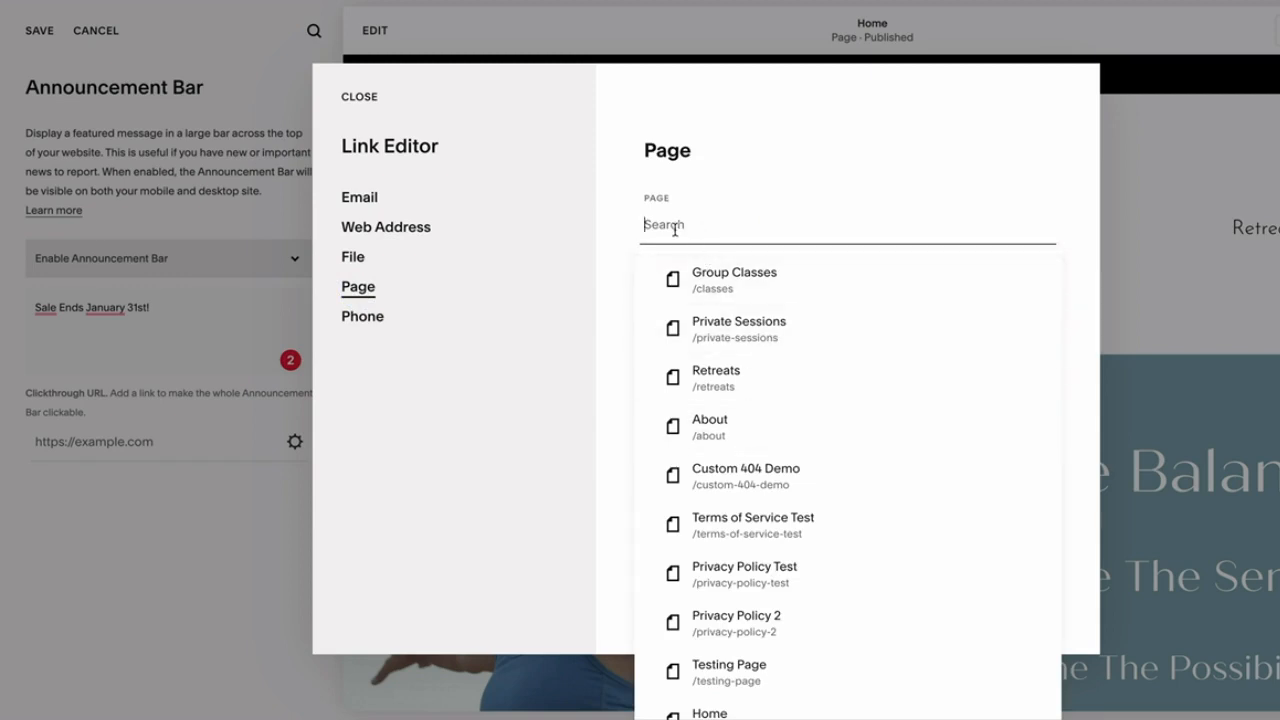
{"action": "left_click", "coordinate": [498, 332]}
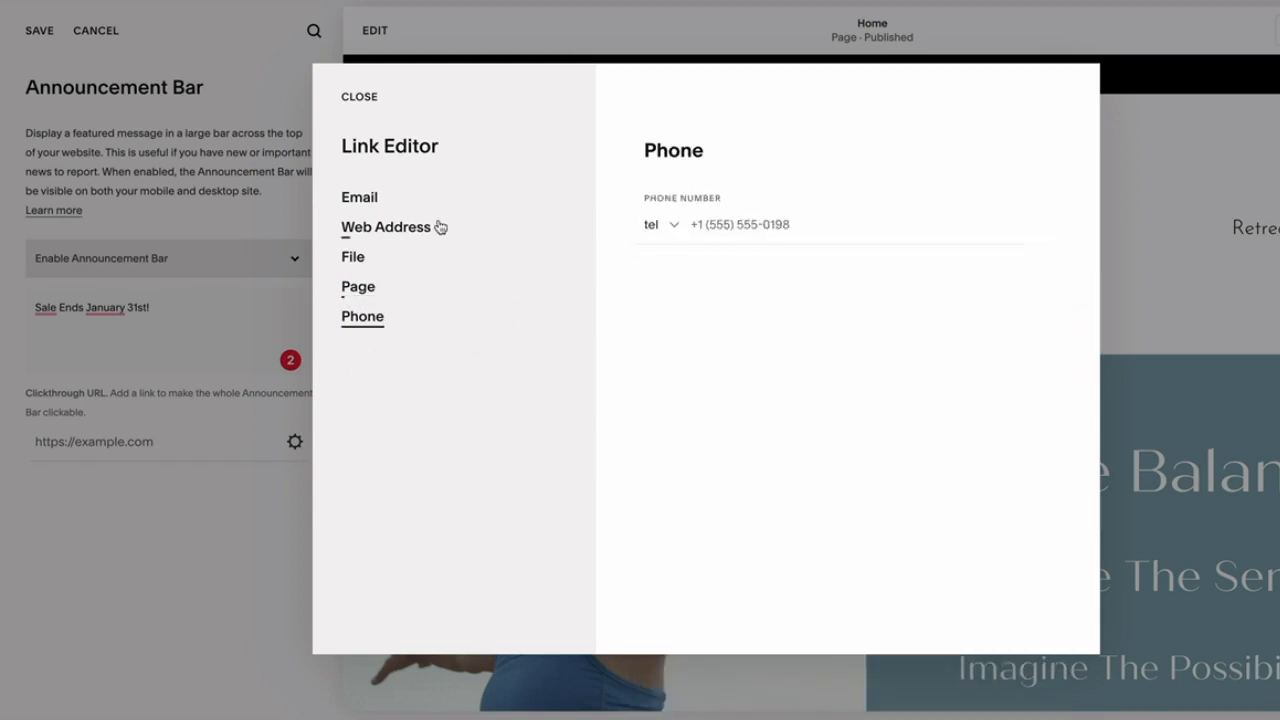
{"action": "left_click", "coordinate": [359, 98]}
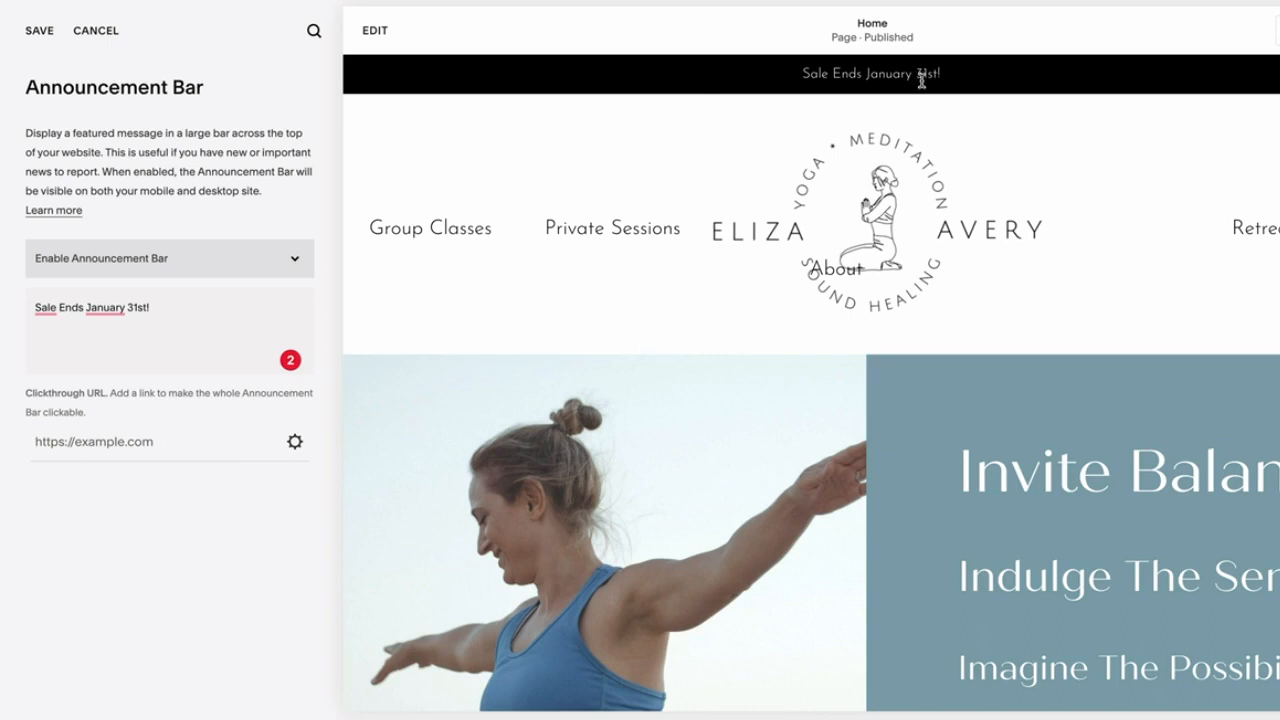
Save the announcement bar message and return to the site's main menu.
{"action": "left_click", "coordinate": [47, 307]}
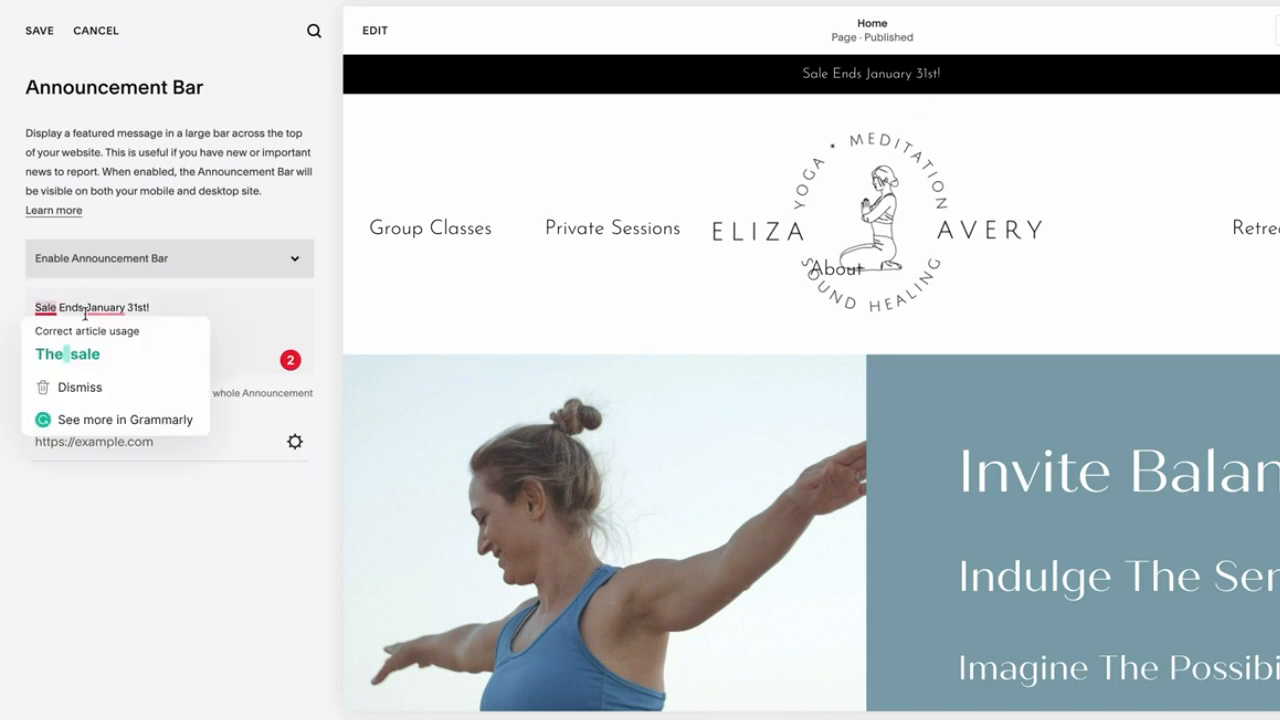
{"action": "left_click_drag", "start_coordinate": [88, 308], "coordinate": [152, 309]}
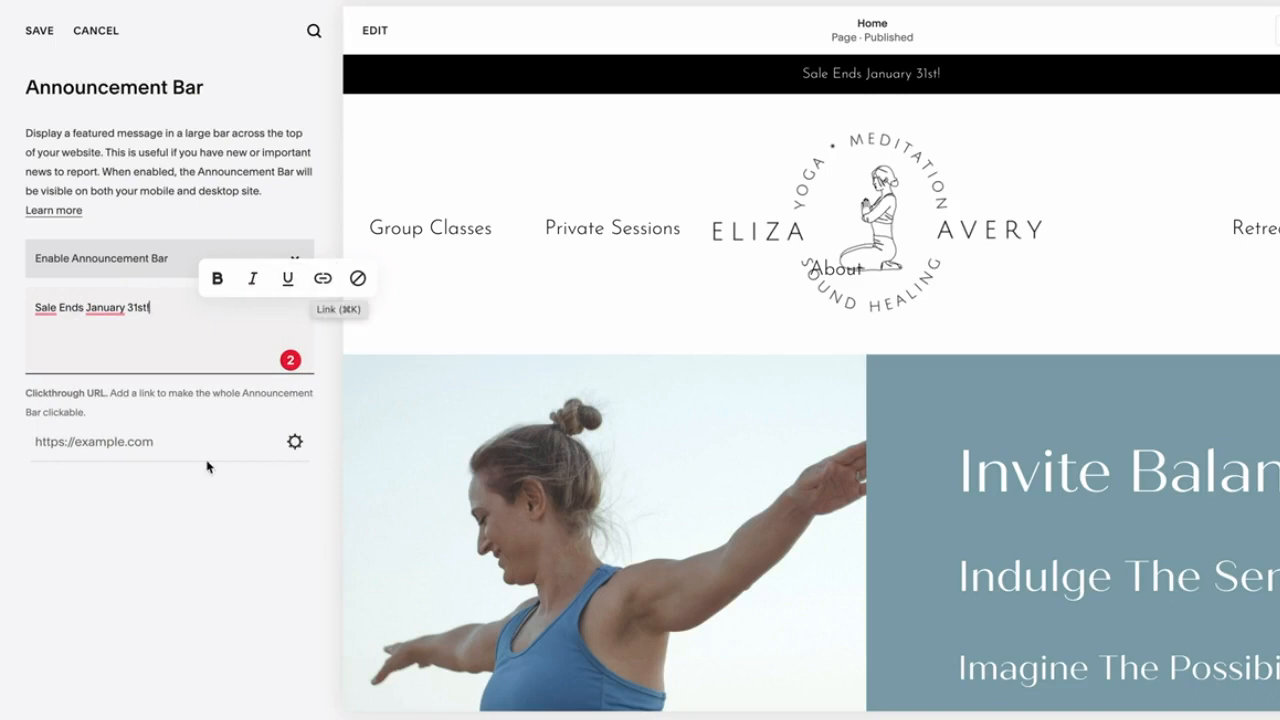
{"action": "left_click", "coordinate": [36, 29]}
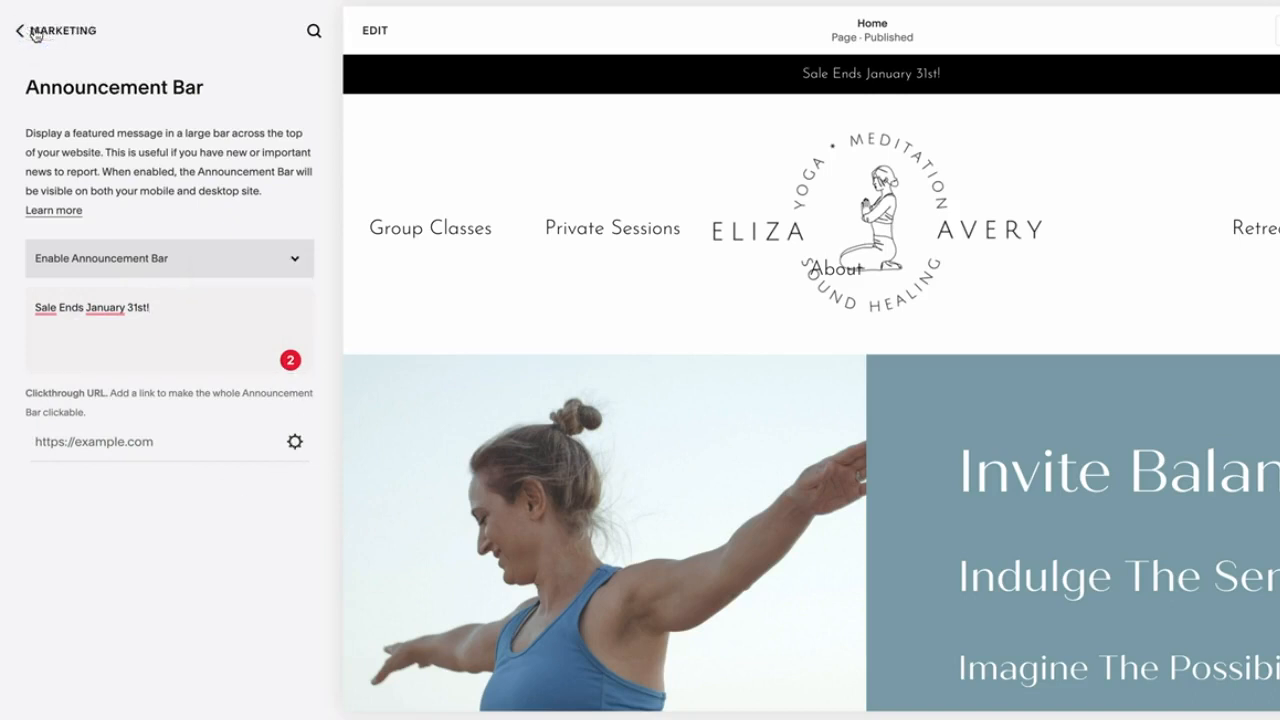
{"action": "left_click", "coordinate": [35, 32]}
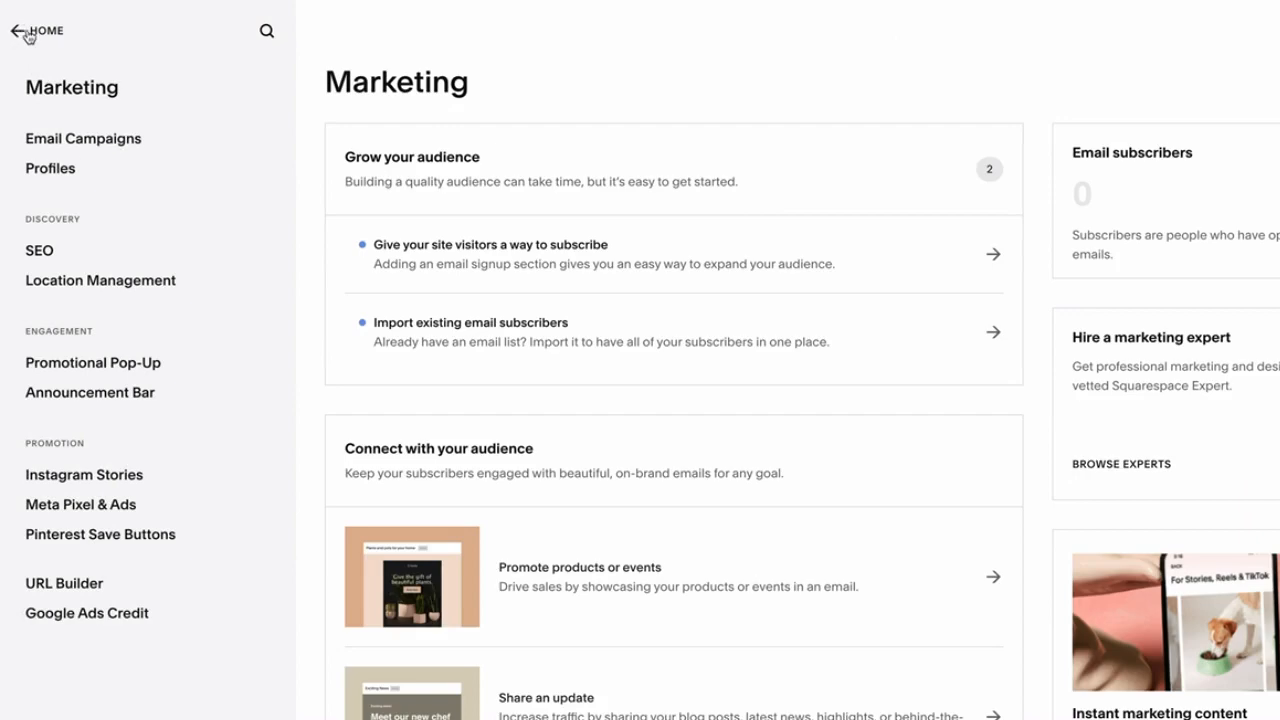
{"action": "left_click", "coordinate": [27, 35]}
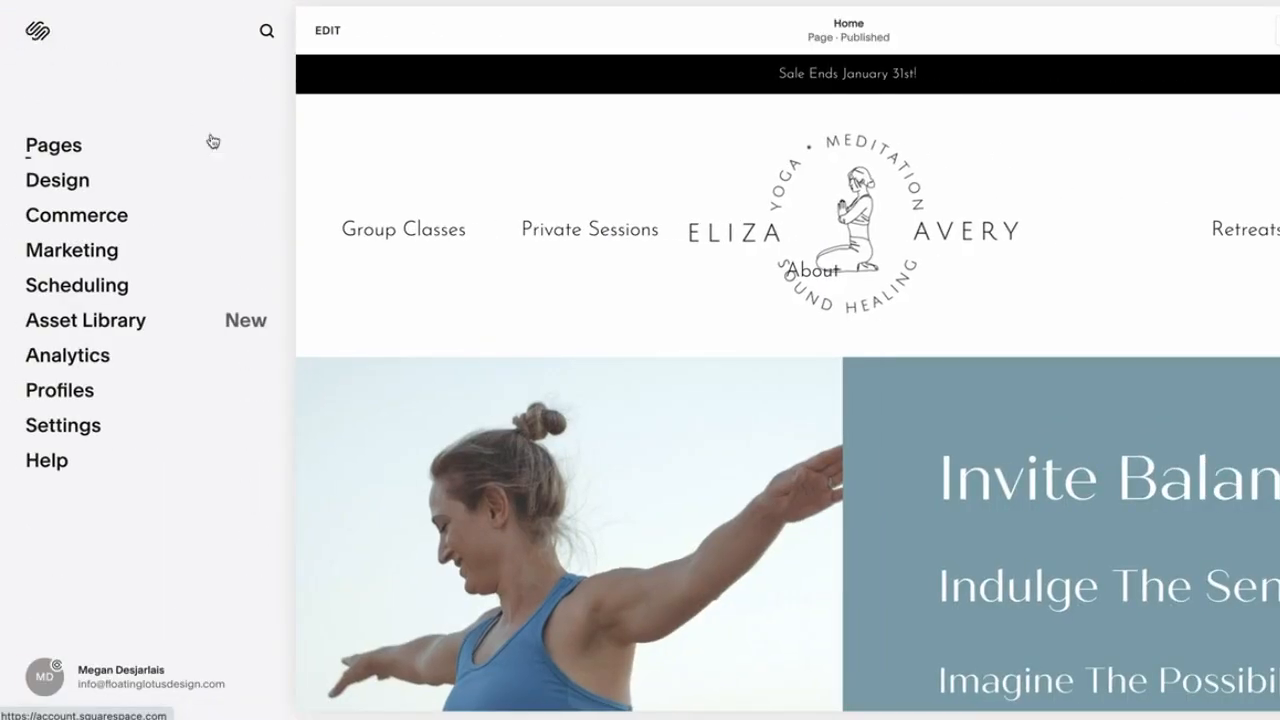
Open the announcement bar's color settings for the Lightest 1 theme in the site styles.
{"action": "left_click", "coordinate": [72, 186]}
{"action": "left_click", "coordinate": [58, 296]}
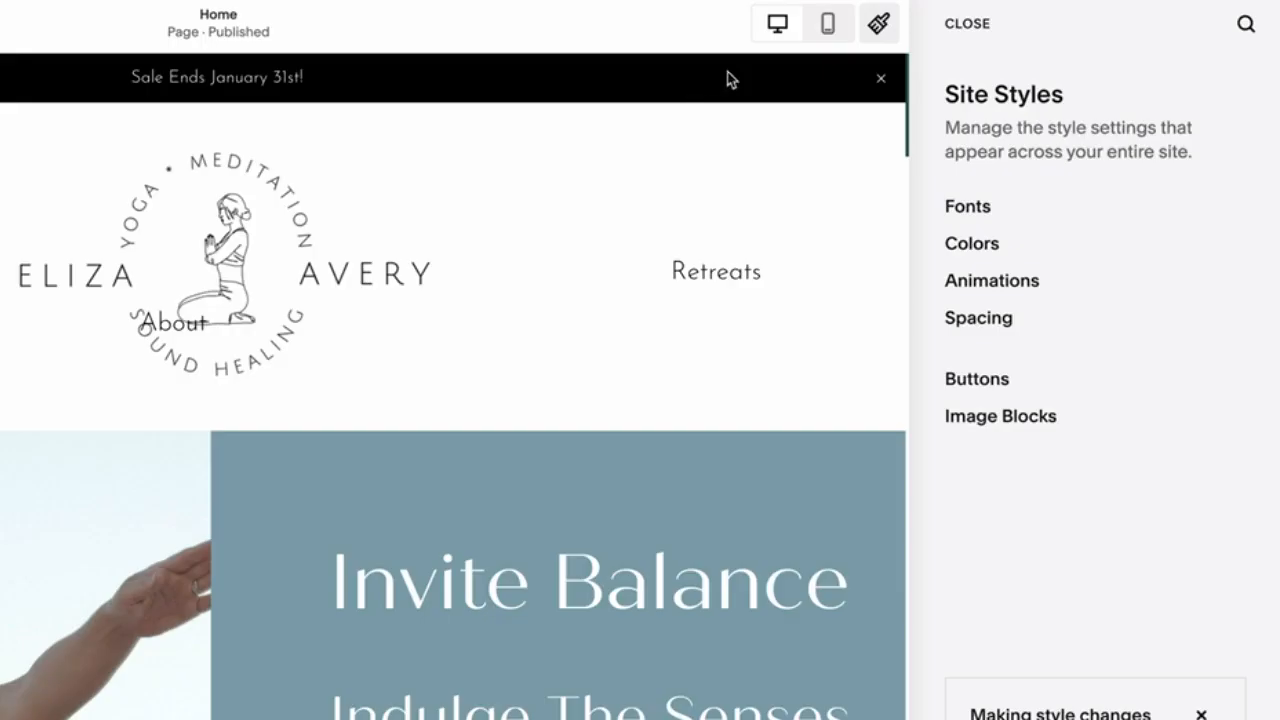
{"action": "left_click", "coordinate": [1176, 208]}
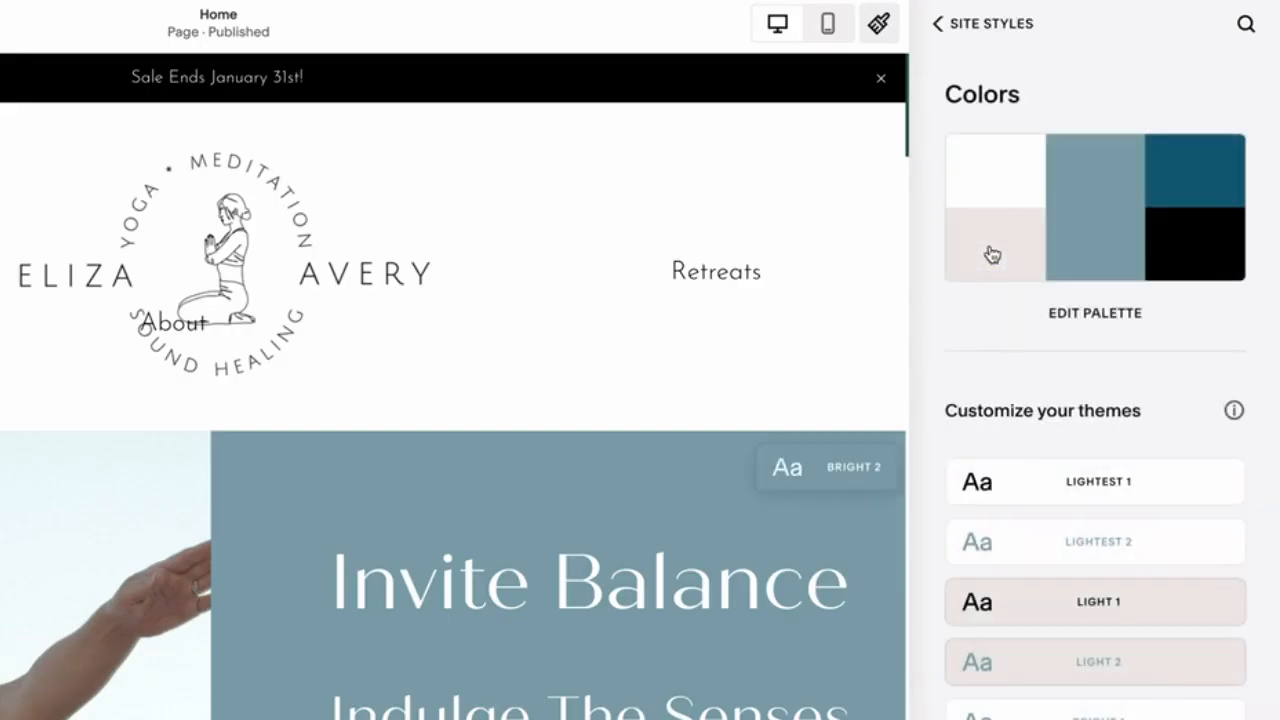
{"action": "left_click", "coordinate": [1112, 483]}
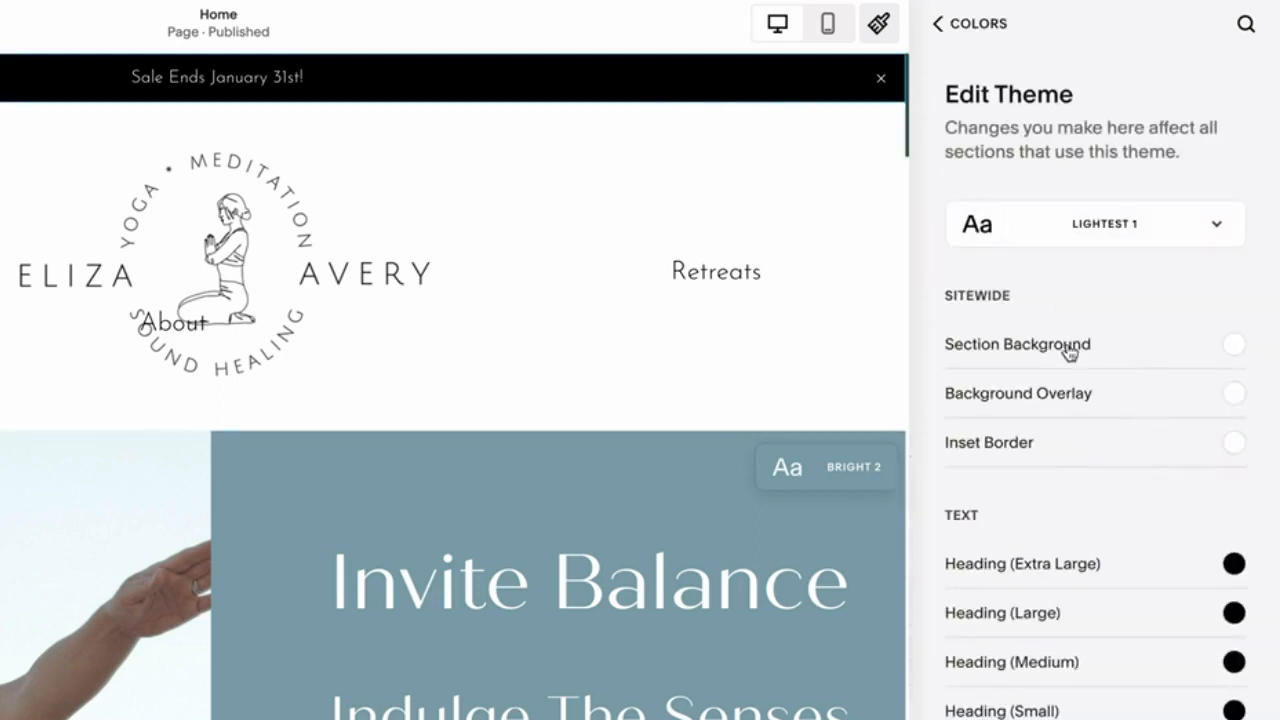
{"action": "left_click", "coordinate": [606, 90]}
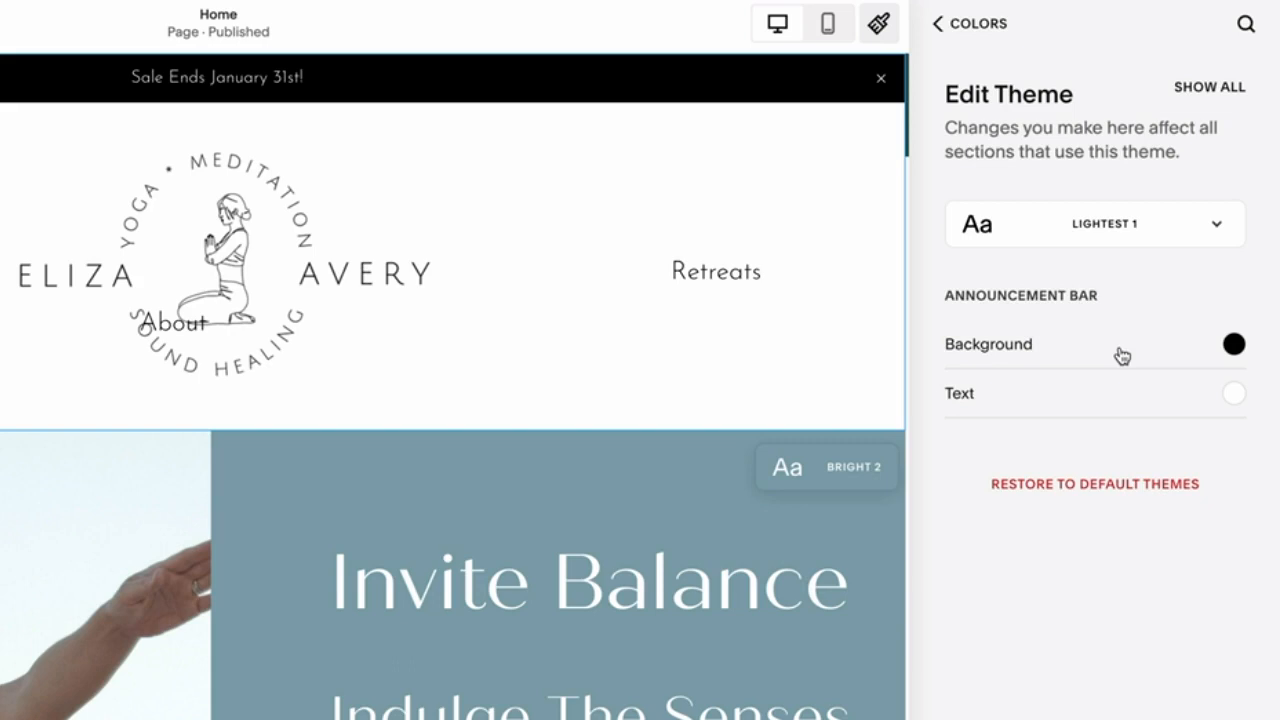
Set the announcement bar's background to the muted blue from the site palette.
{"action": "left_click", "coordinate": [1233, 345]}
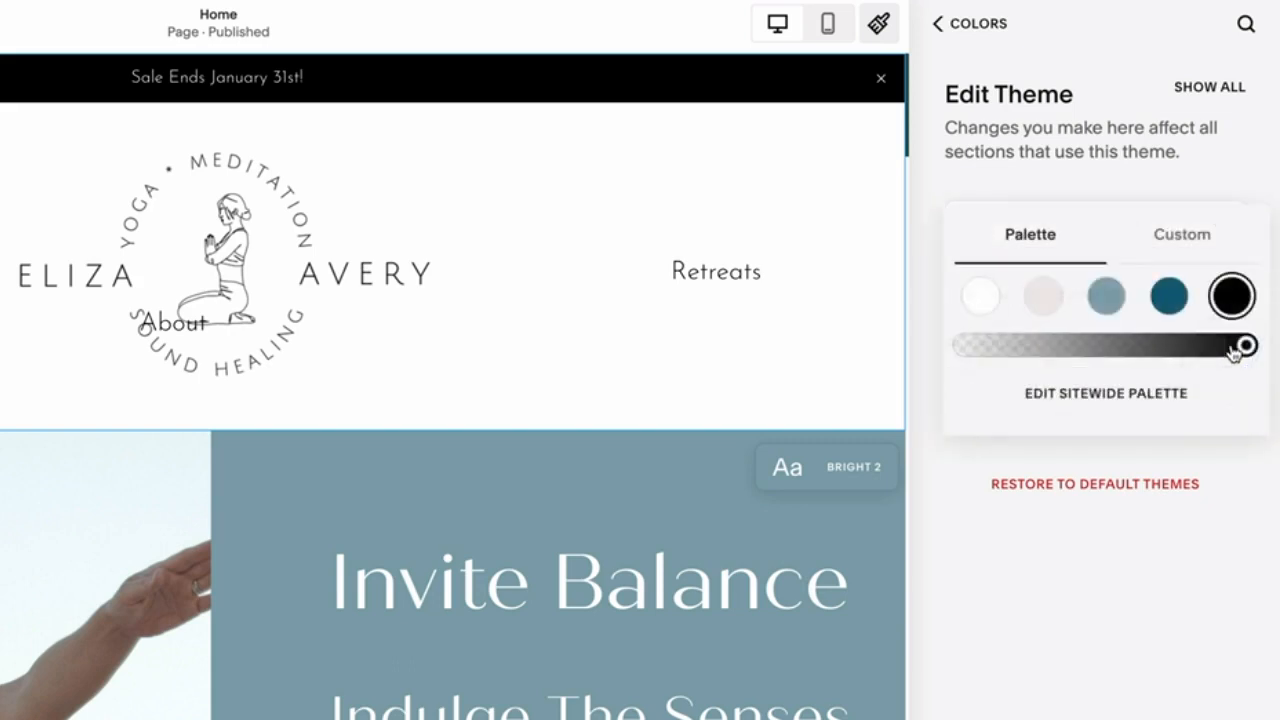
{"action": "left_click", "coordinate": [1105, 297]}
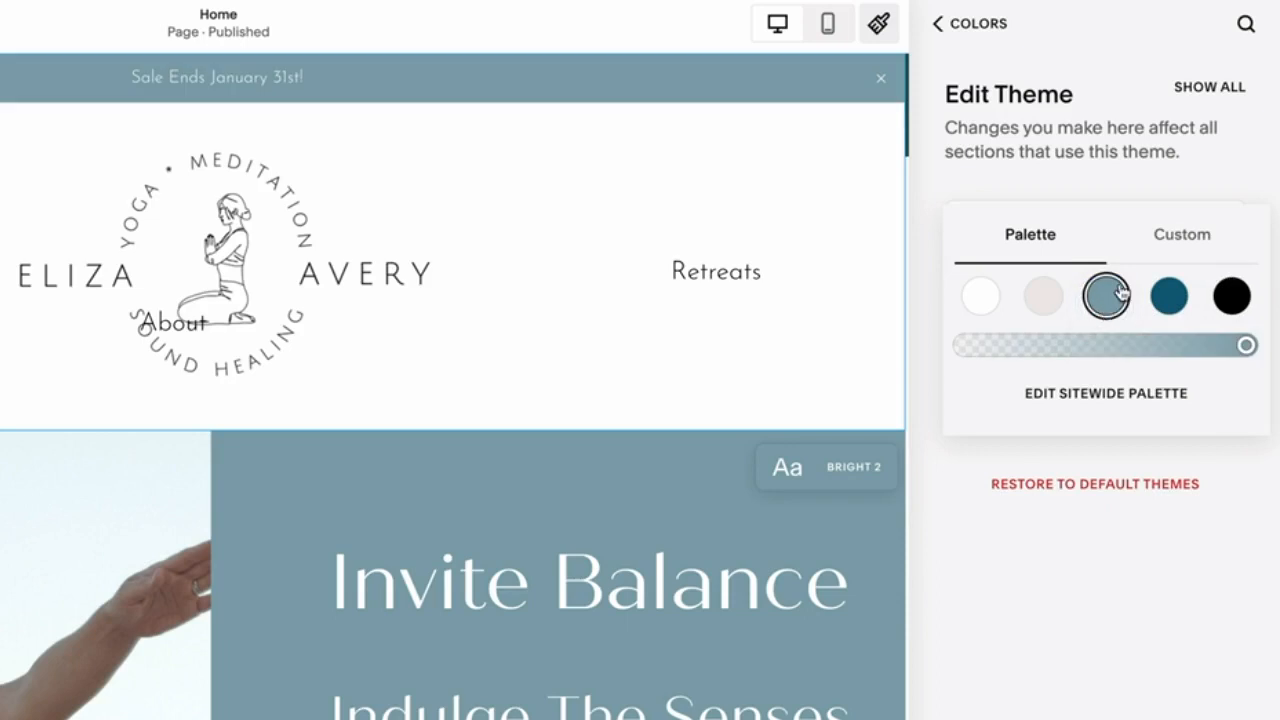
{"action": "left_click", "coordinate": [1176, 246]}
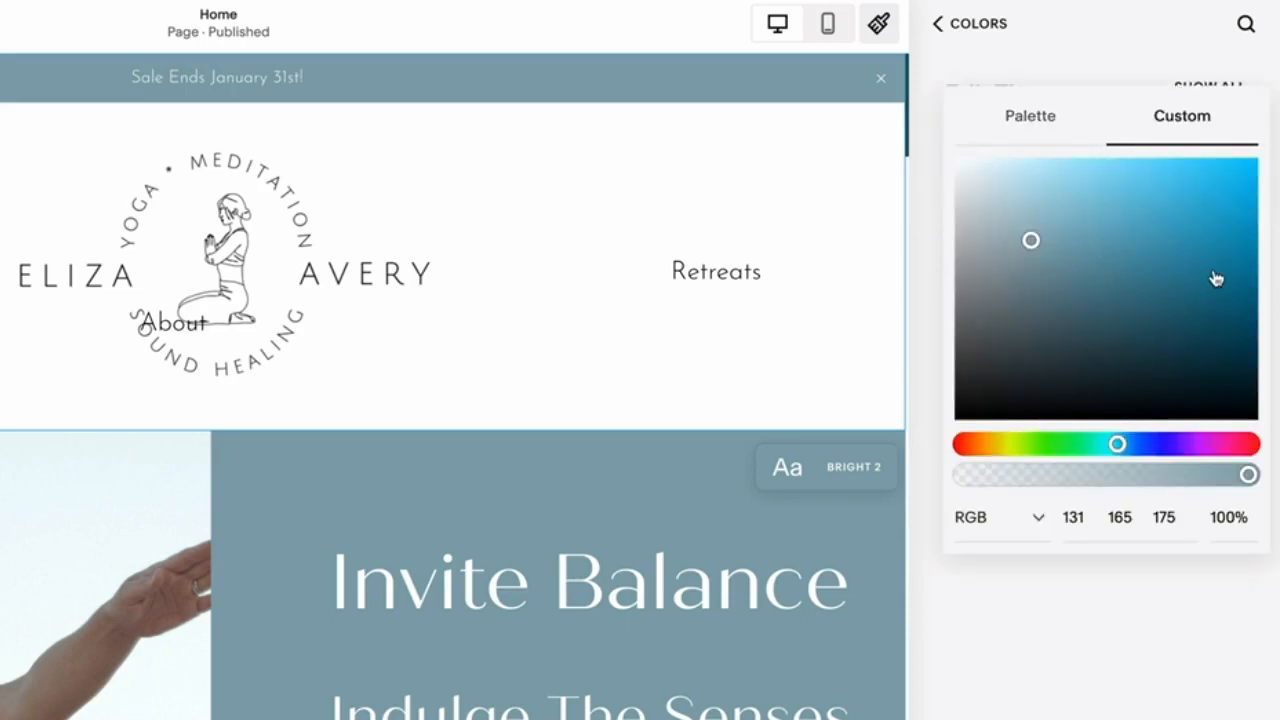
{"action": "left_click", "coordinate": [1003, 118]}
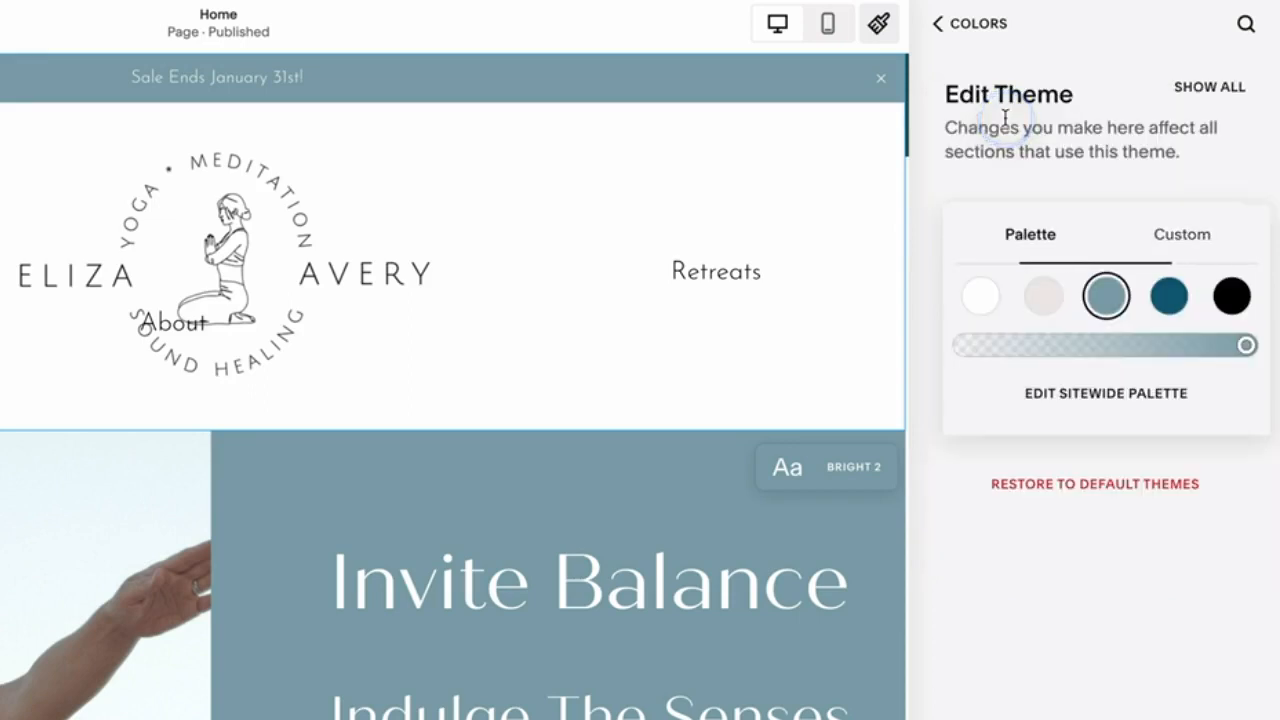
{"action": "left_click", "coordinate": [967, 463]}
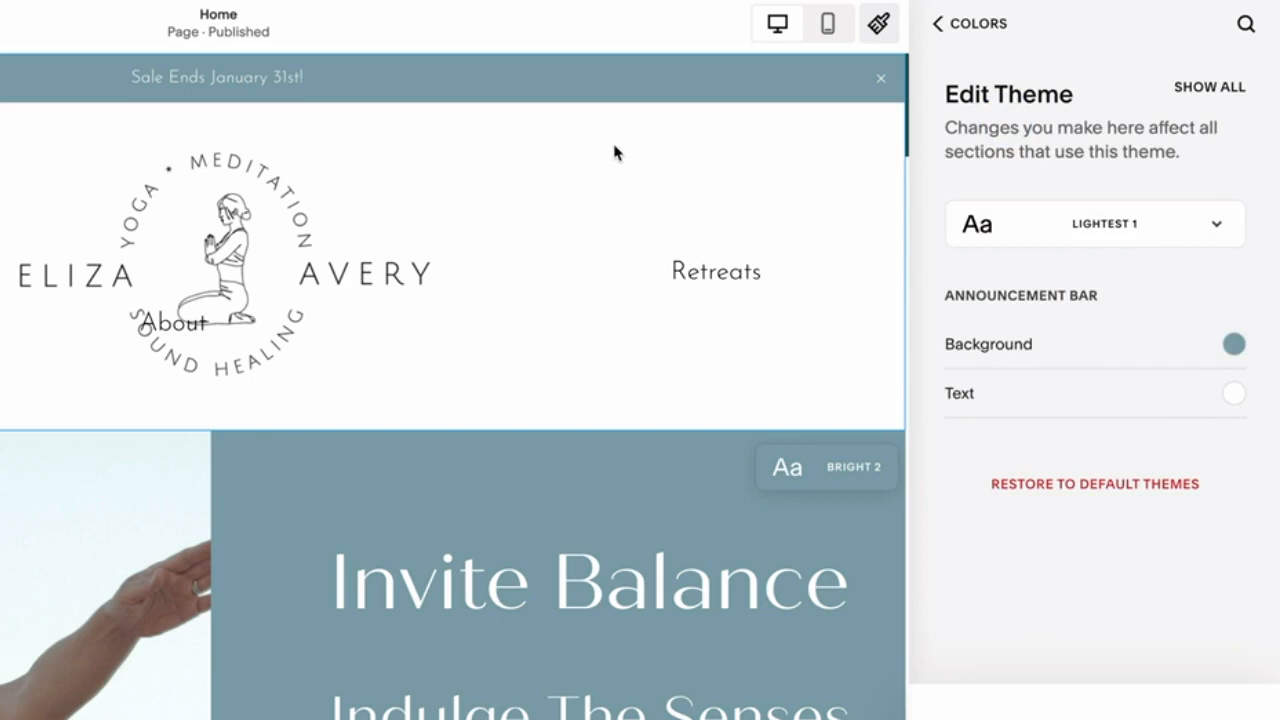
View the palette and custom color options for the announcement bar's text, and close them without changing the color.
{"action": "left_click", "coordinate": [1232, 400]}
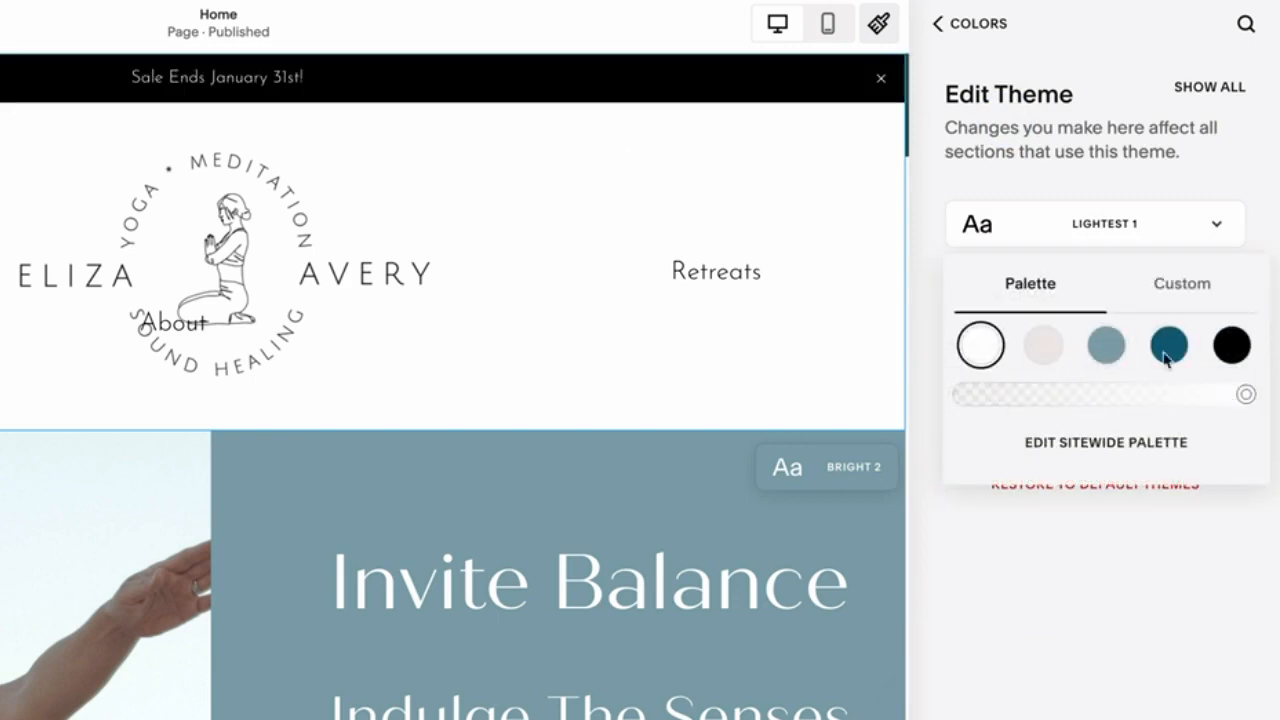
{"action": "left_click", "coordinate": [1194, 292]}
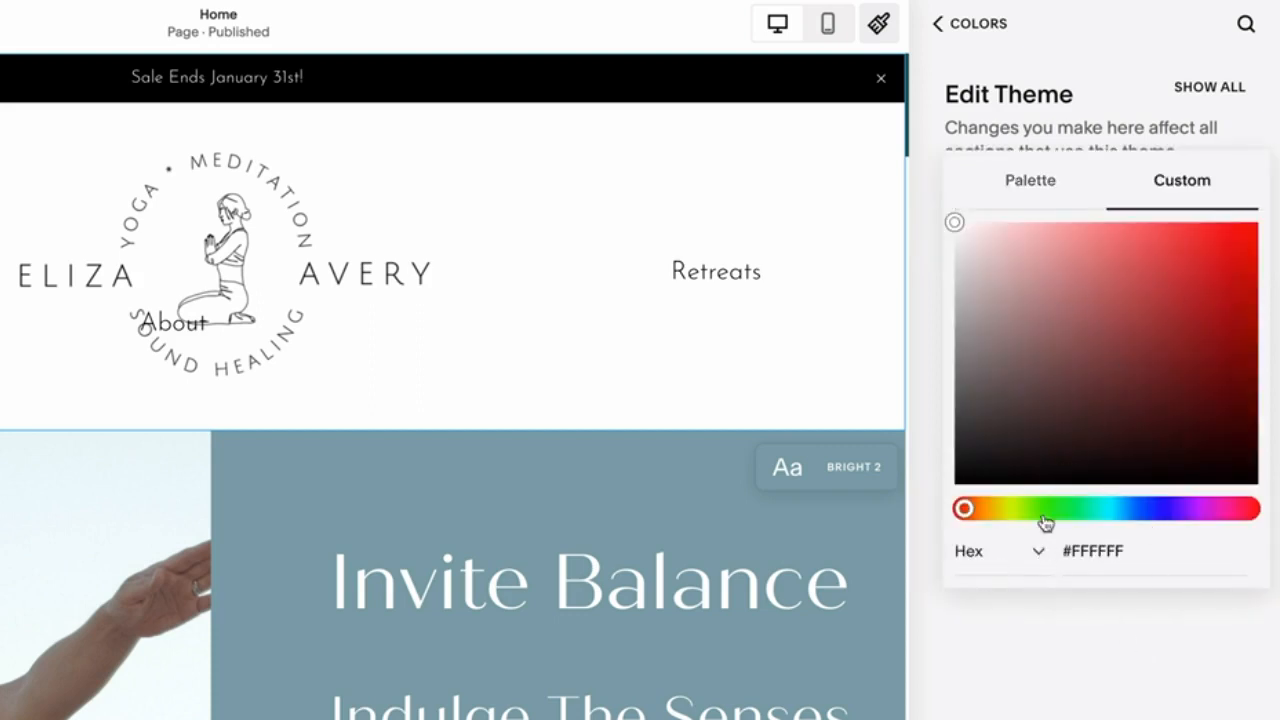
{"action": "left_click", "coordinate": [1114, 628]}
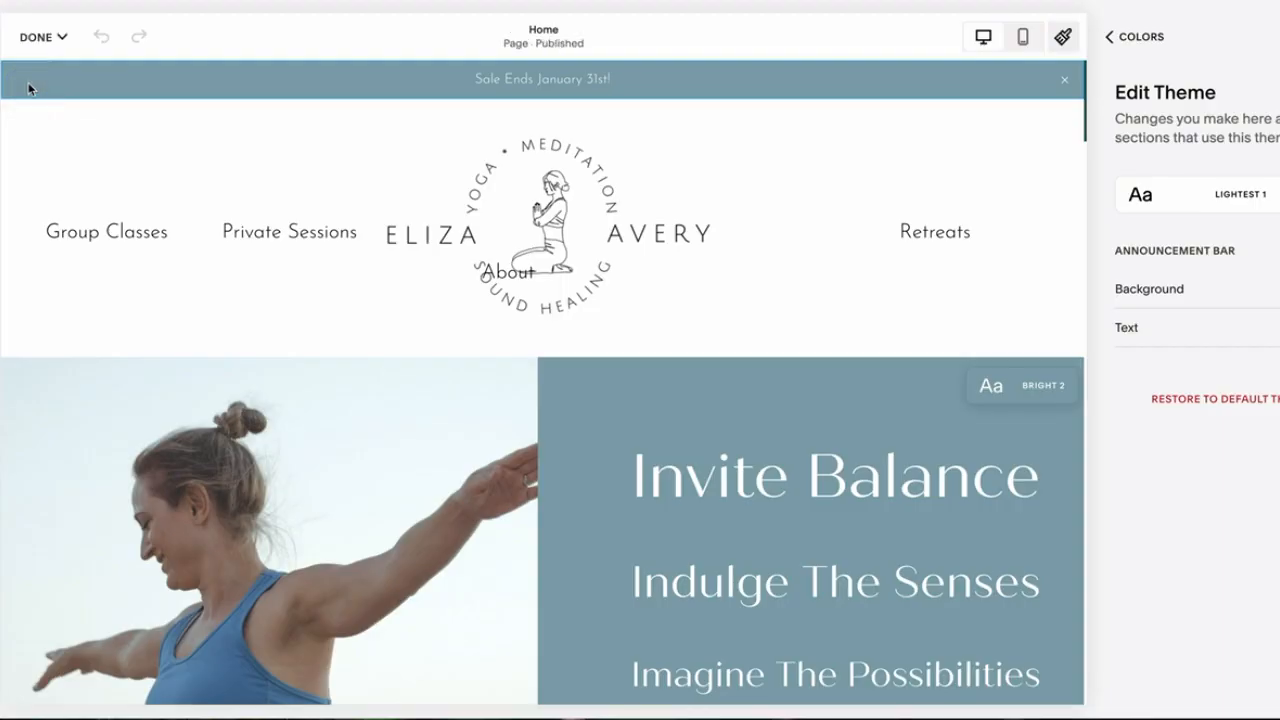
Leave the site styles and open the Promotional Pop-Up settings in the Marketing section.
{"action": "left_click", "coordinate": [35, 37]}
{"action": "left_click", "coordinate": [33, 37]}
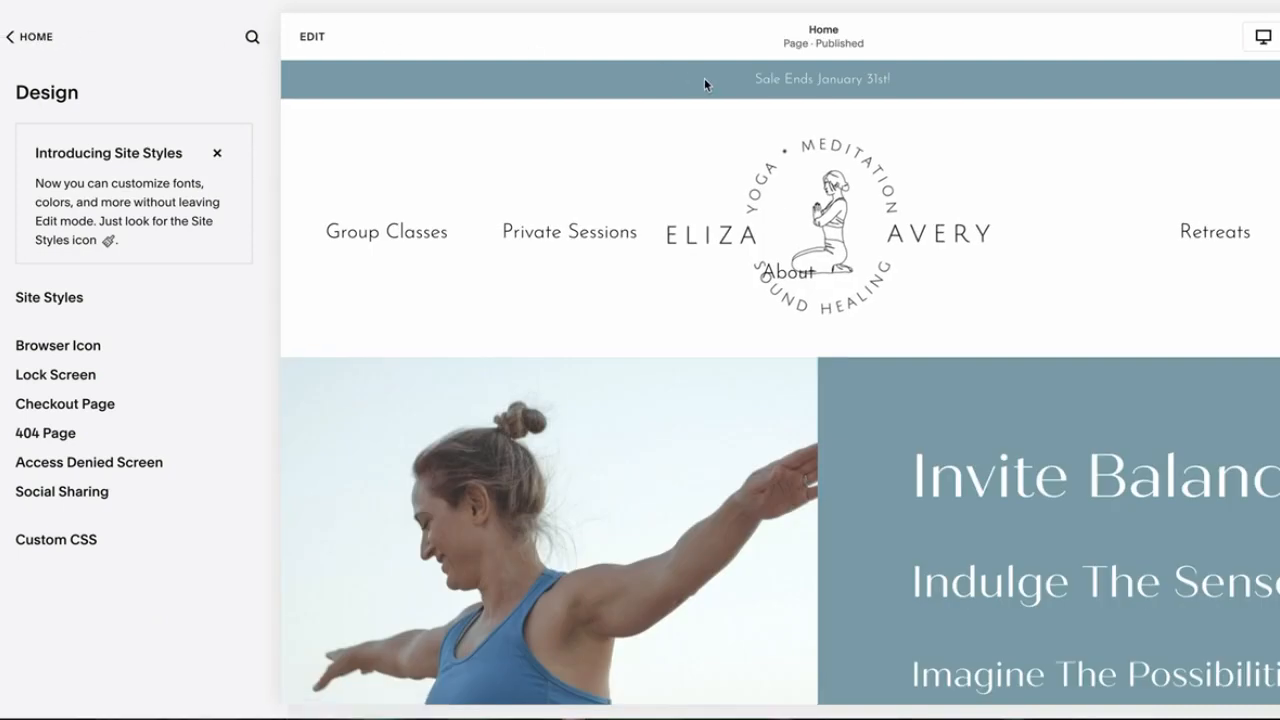
{"action": "left_click", "coordinate": [37, 40]}
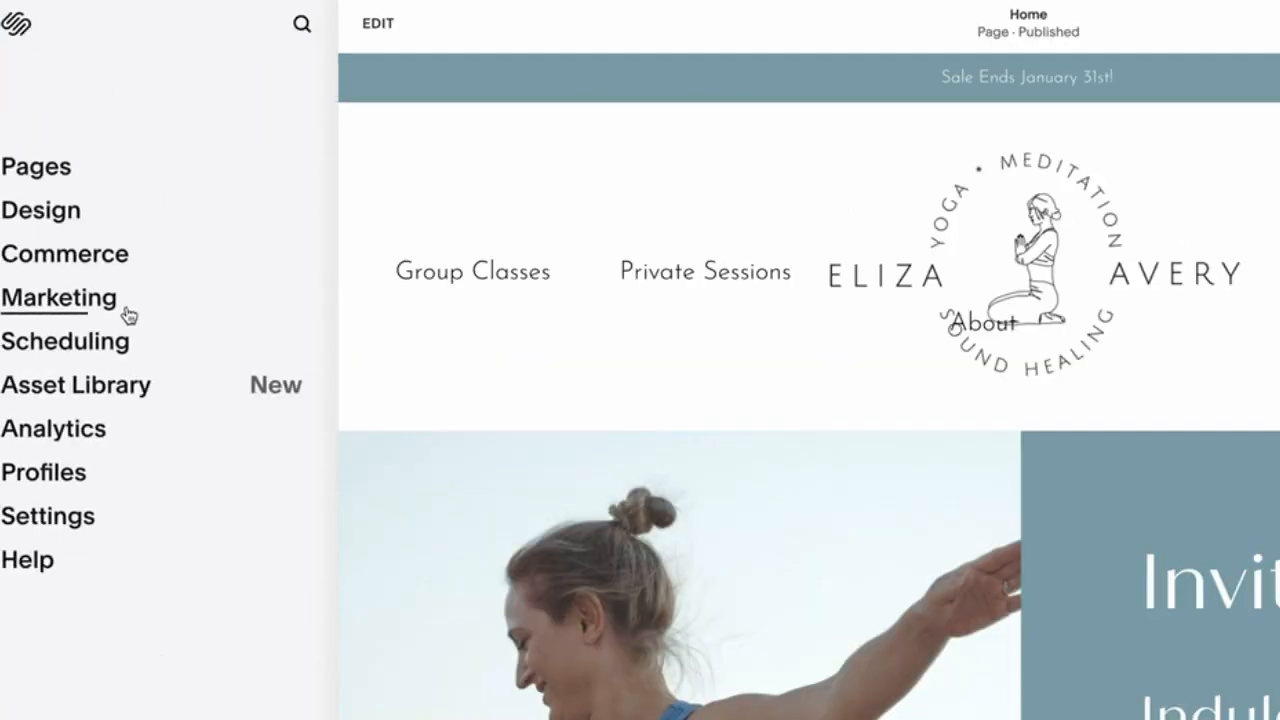
{"action": "left_click", "coordinate": [58, 305]}
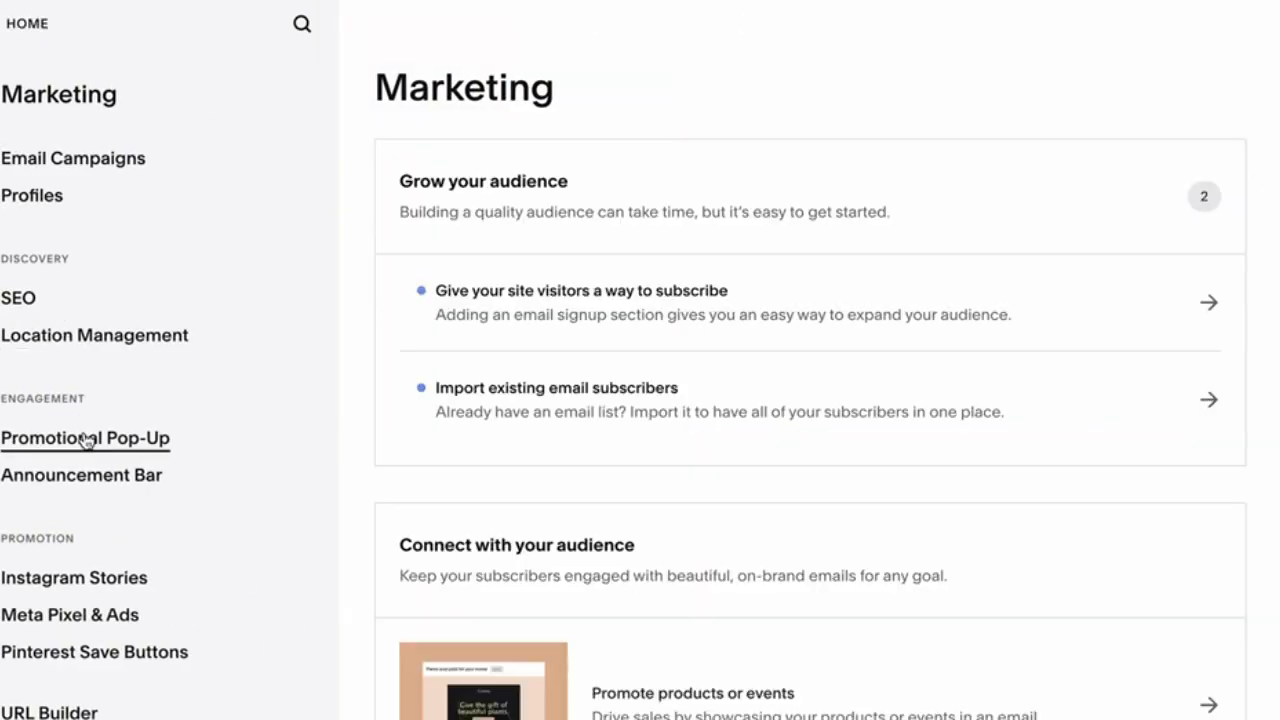
{"action": "left_click", "coordinate": [86, 438]}
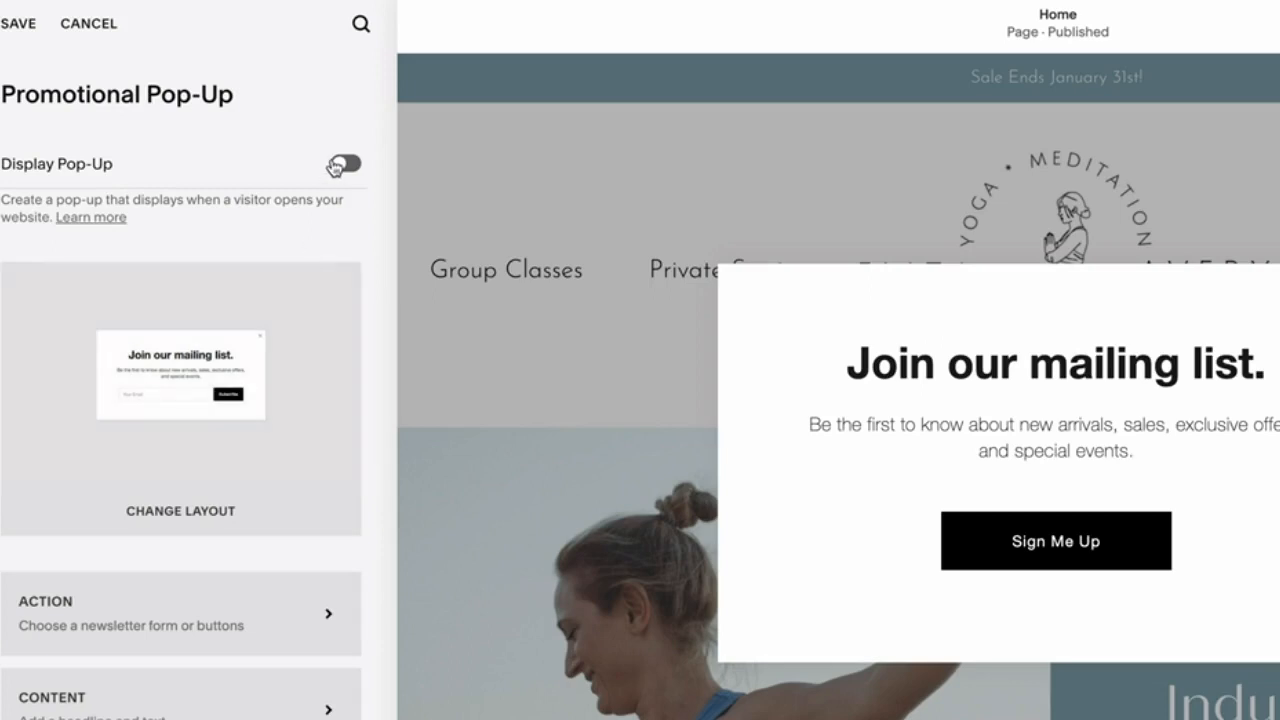
Discard the unsaved pop-up change and open the pop-up's layout choices.
{"action": "left_click", "coordinate": [302, 352]}
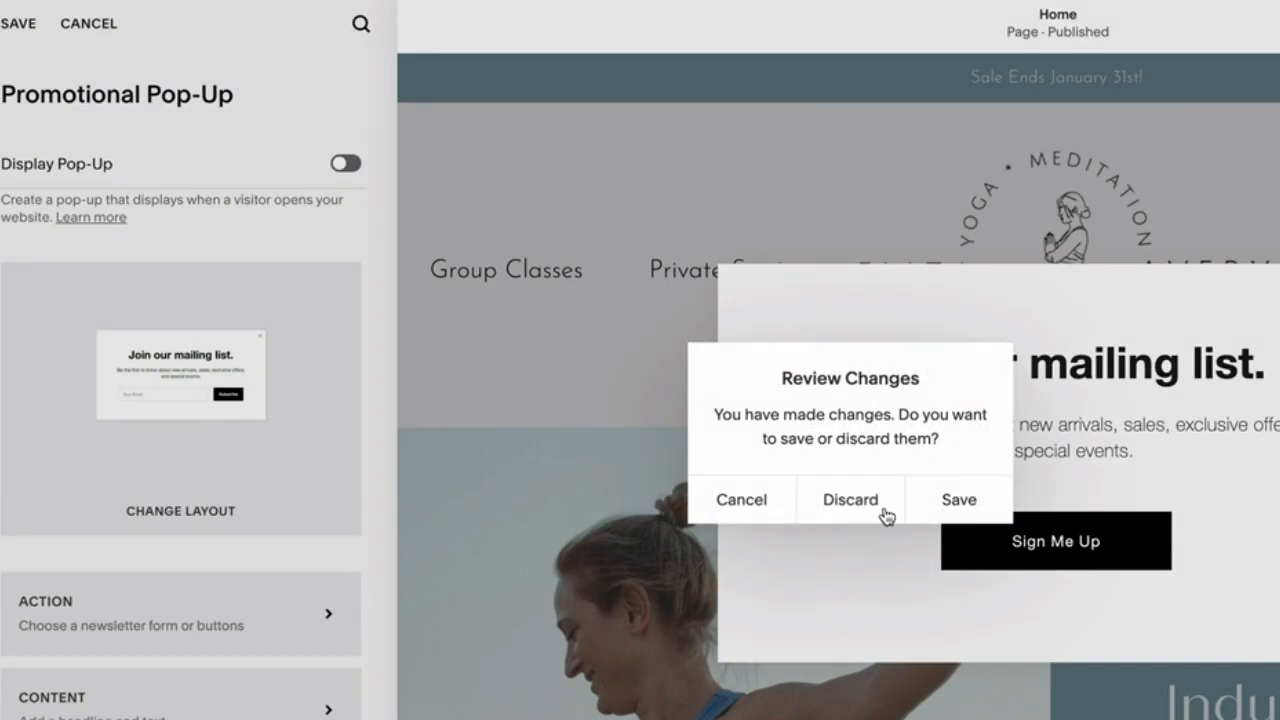
{"action": "left_click", "coordinate": [874, 512]}
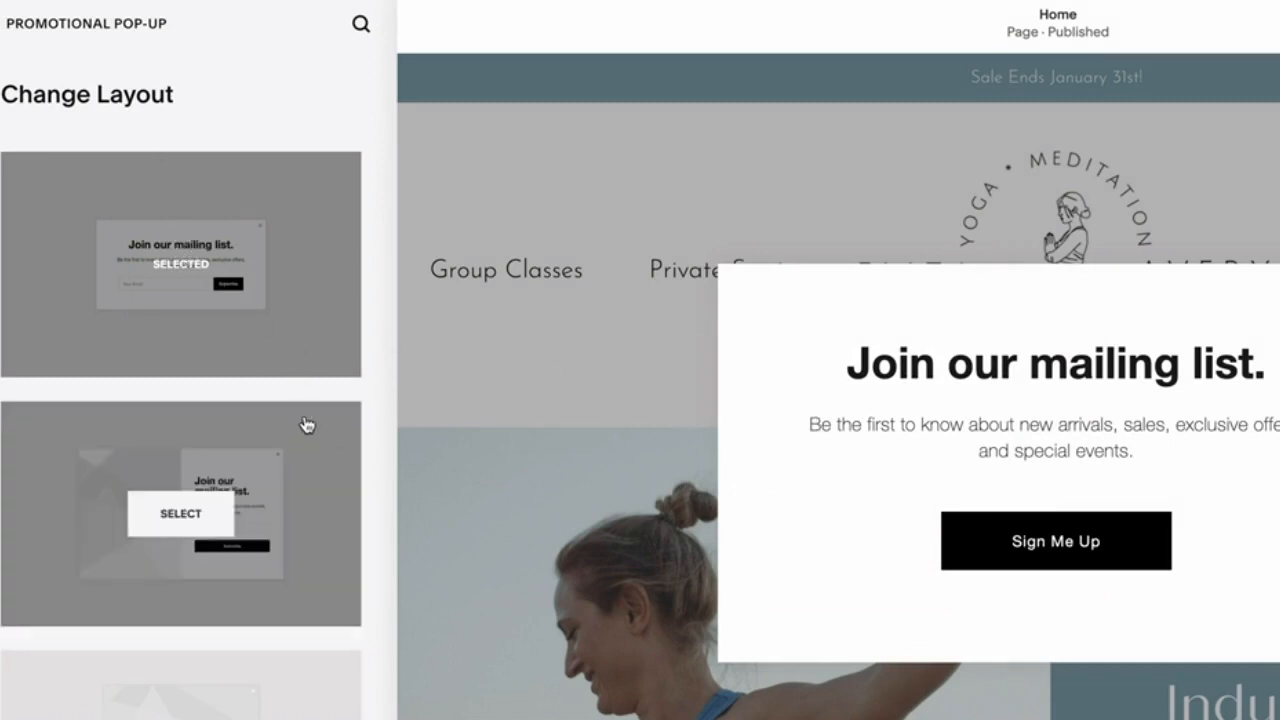
{"action": "scroll", "coordinate": [311, 421], "scroll_direction": "down", "scroll_amount": 2}
{"action": "scroll", "coordinate": [311, 421], "scroll_direction": "down", "scroll_amount": 1}
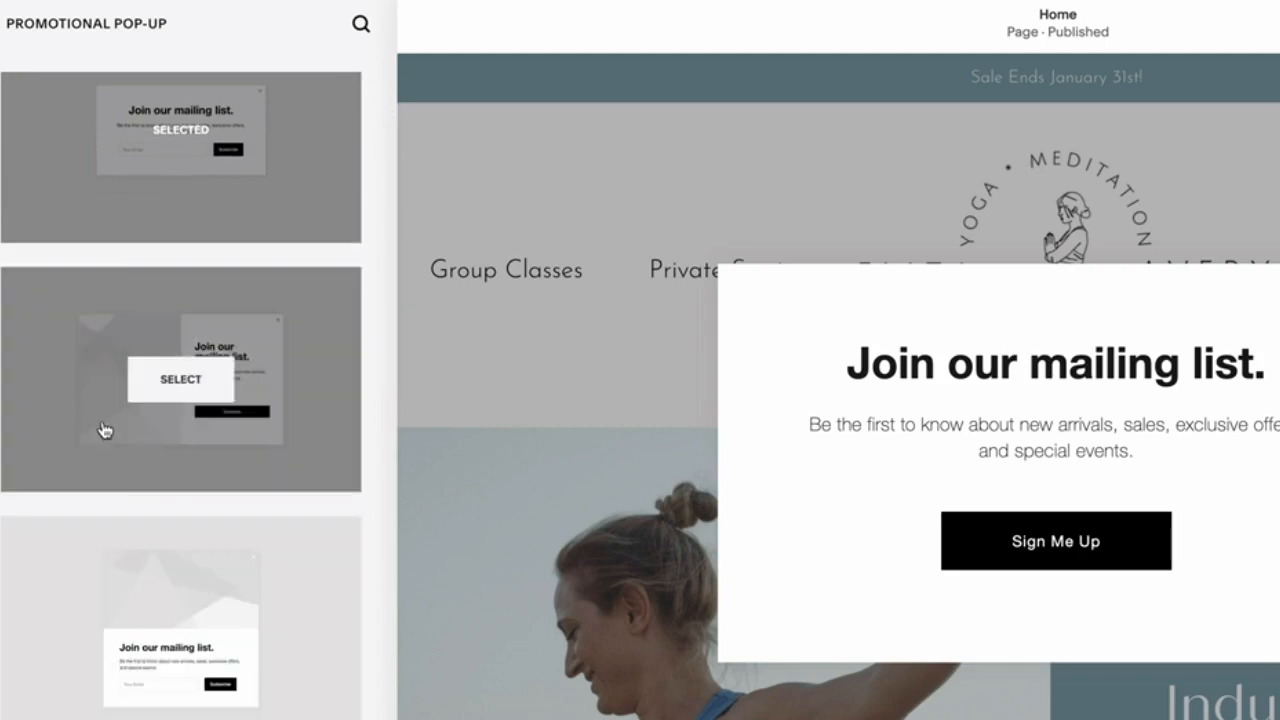
Try the side-by-side image, bordered background image and corner card layouts for the mailing-list pop-up.
{"action": "left_click", "coordinate": [103, 429]}
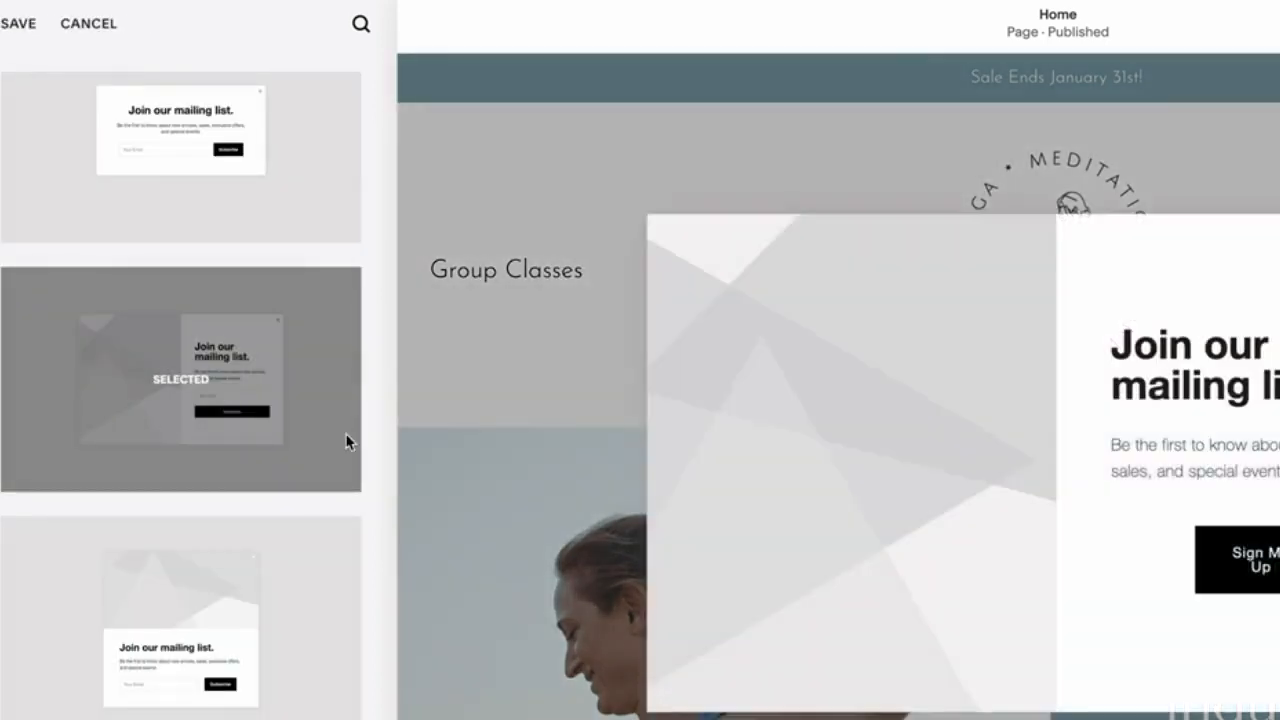
{"action": "scroll", "coordinate": [5, 400], "scroll_direction": "down", "scroll_amount": 3}
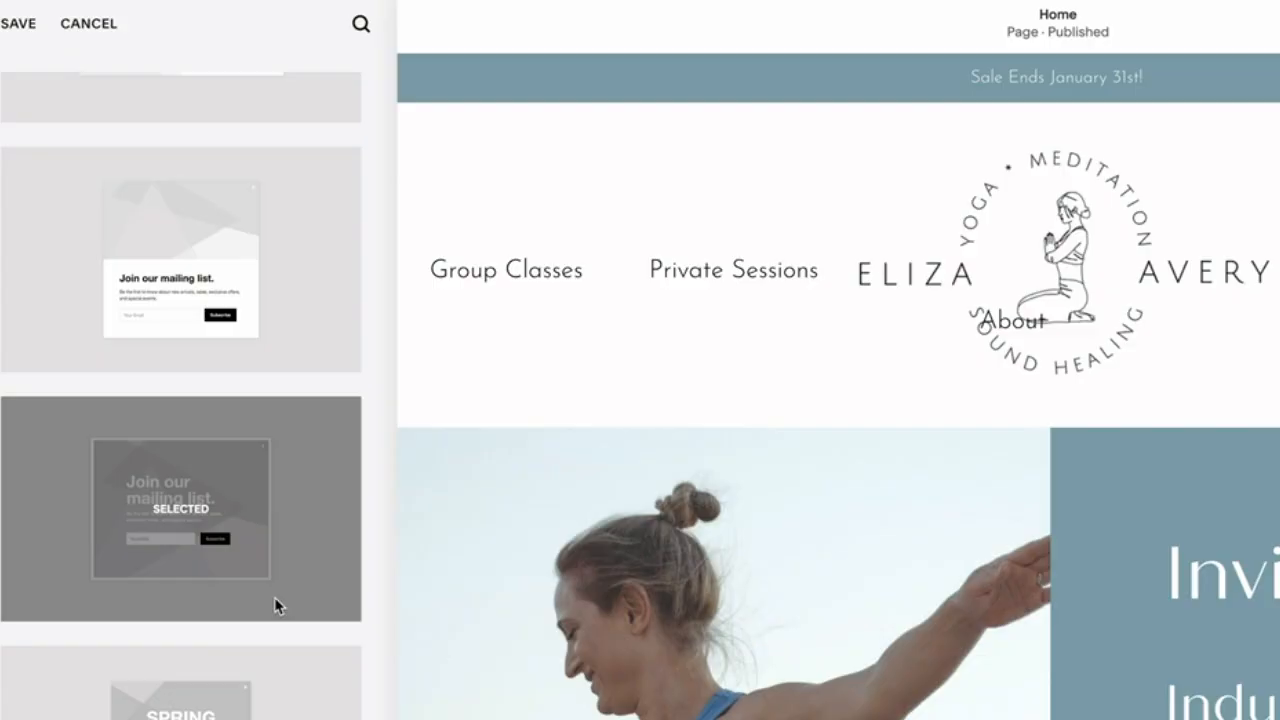
{"action": "scroll", "coordinate": [280, 650], "scroll_direction": "down", "scroll_amount": 5}
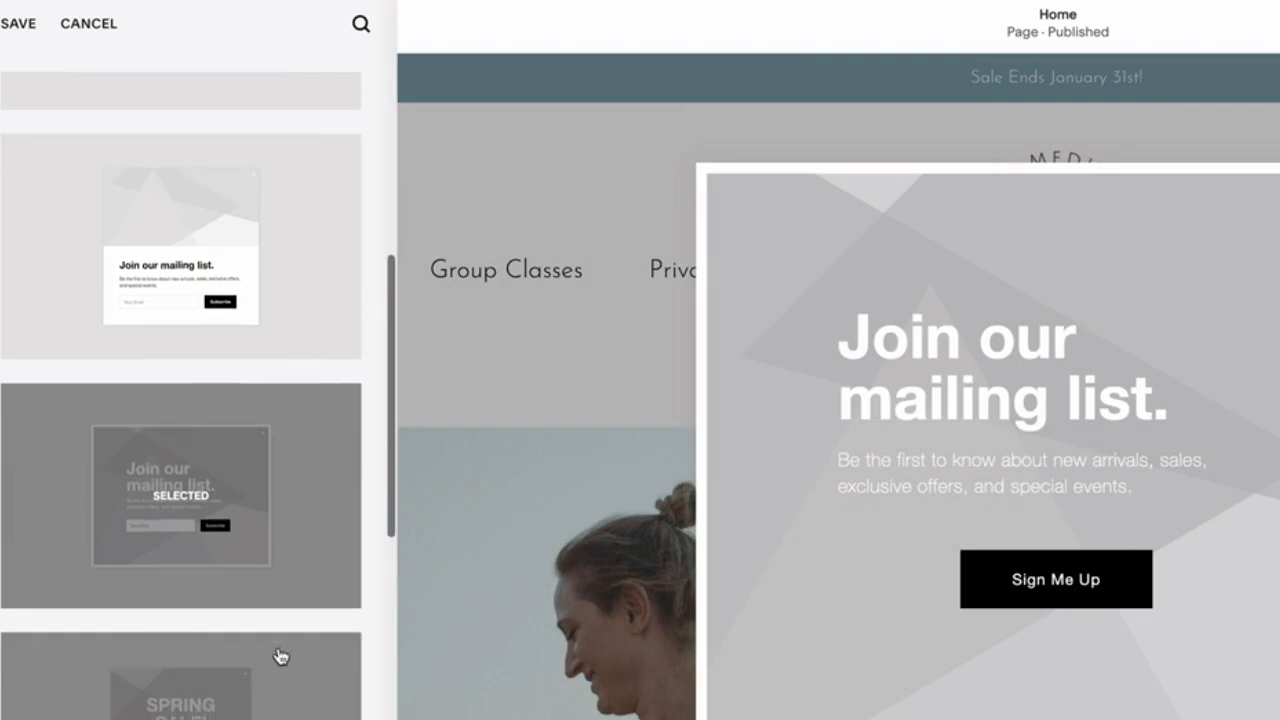
{"action": "scroll", "coordinate": [280, 655], "scroll_direction": "down", "scroll_amount": 1}
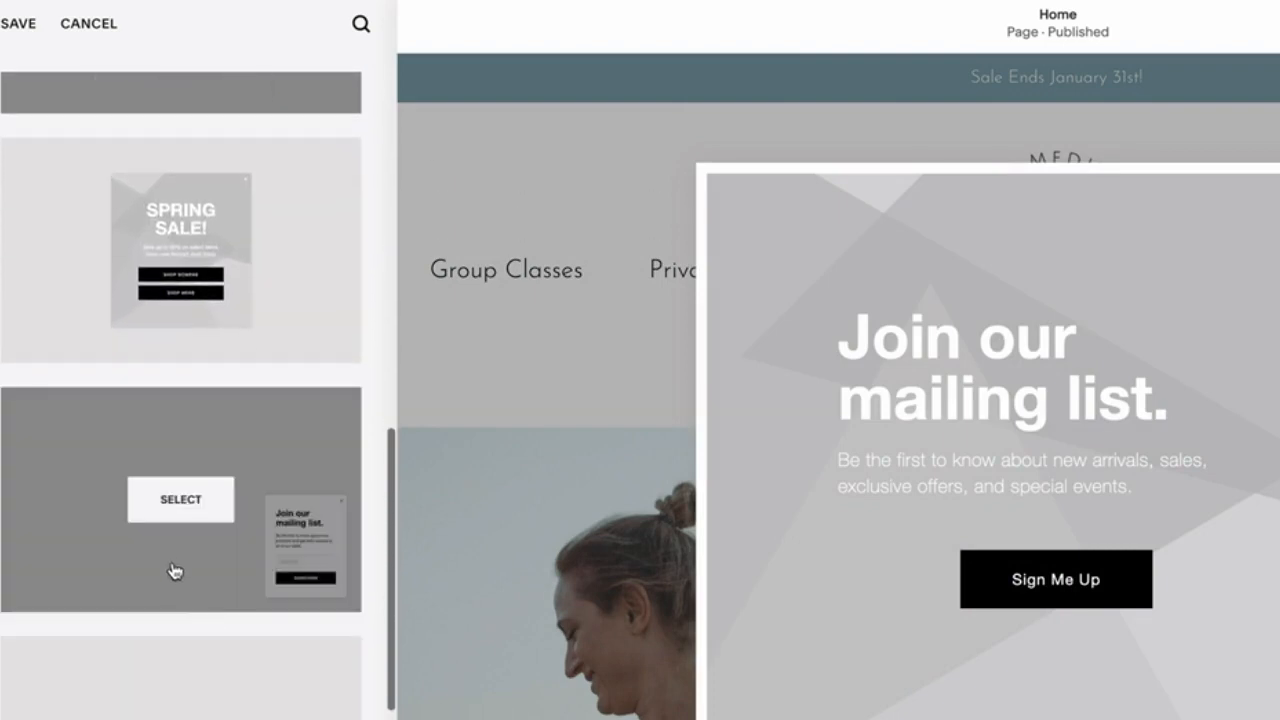
{"action": "left_click", "coordinate": [167, 568]}
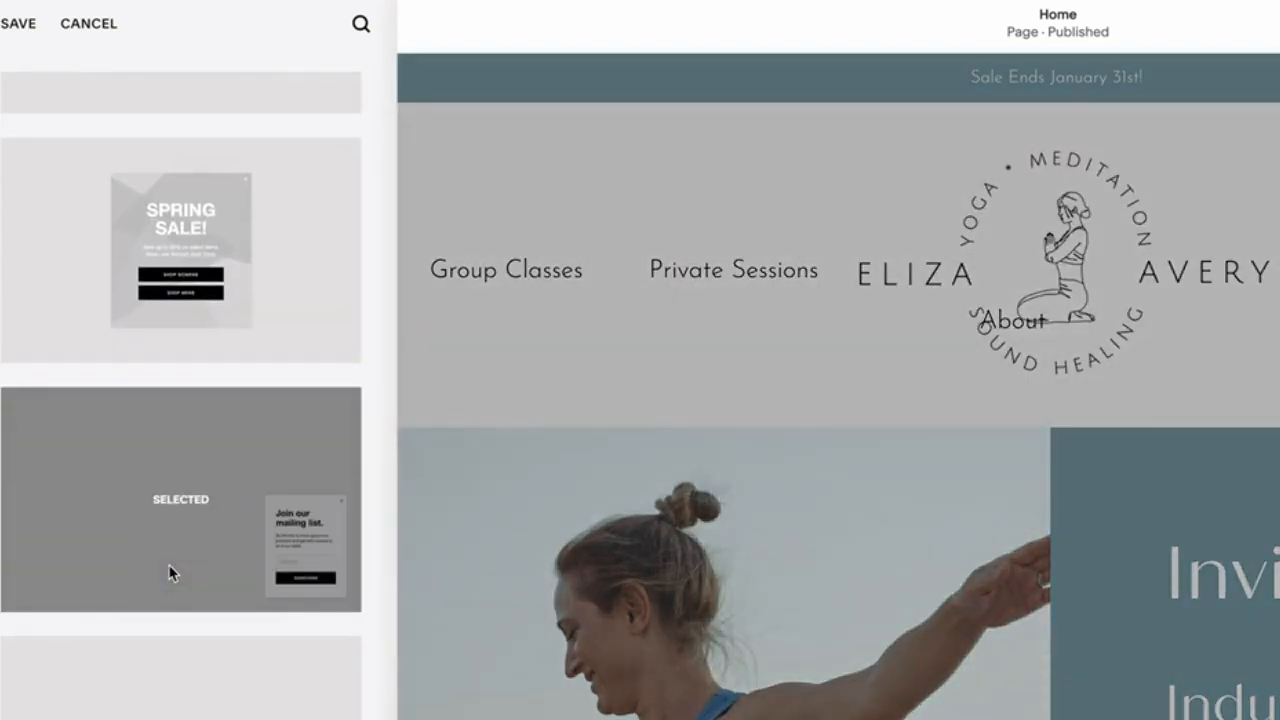
Try the bottom banner, full-screen image and full-screen split layouts, ending on the bottom banner again.
{"action": "scroll", "coordinate": [168, 572], "scroll_direction": "down", "scroll_amount": 3}
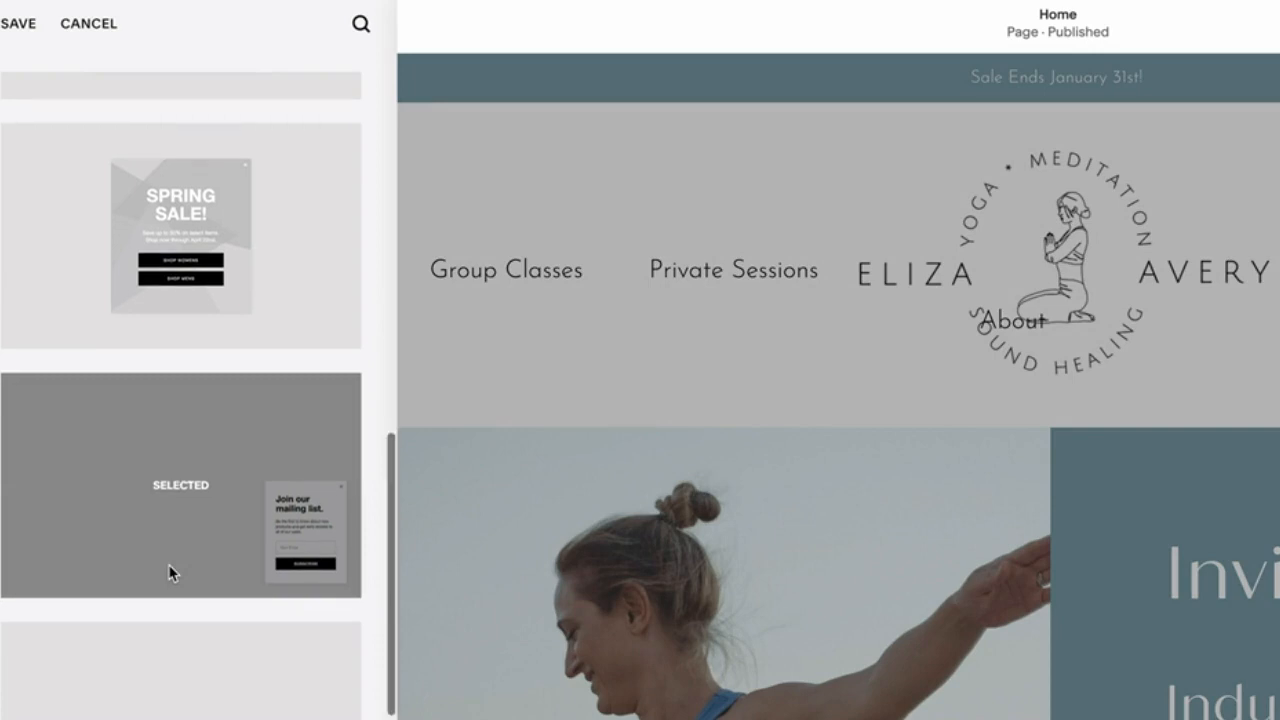
{"action": "scroll", "coordinate": [277, 611], "scroll_direction": "down", "scroll_amount": 3}
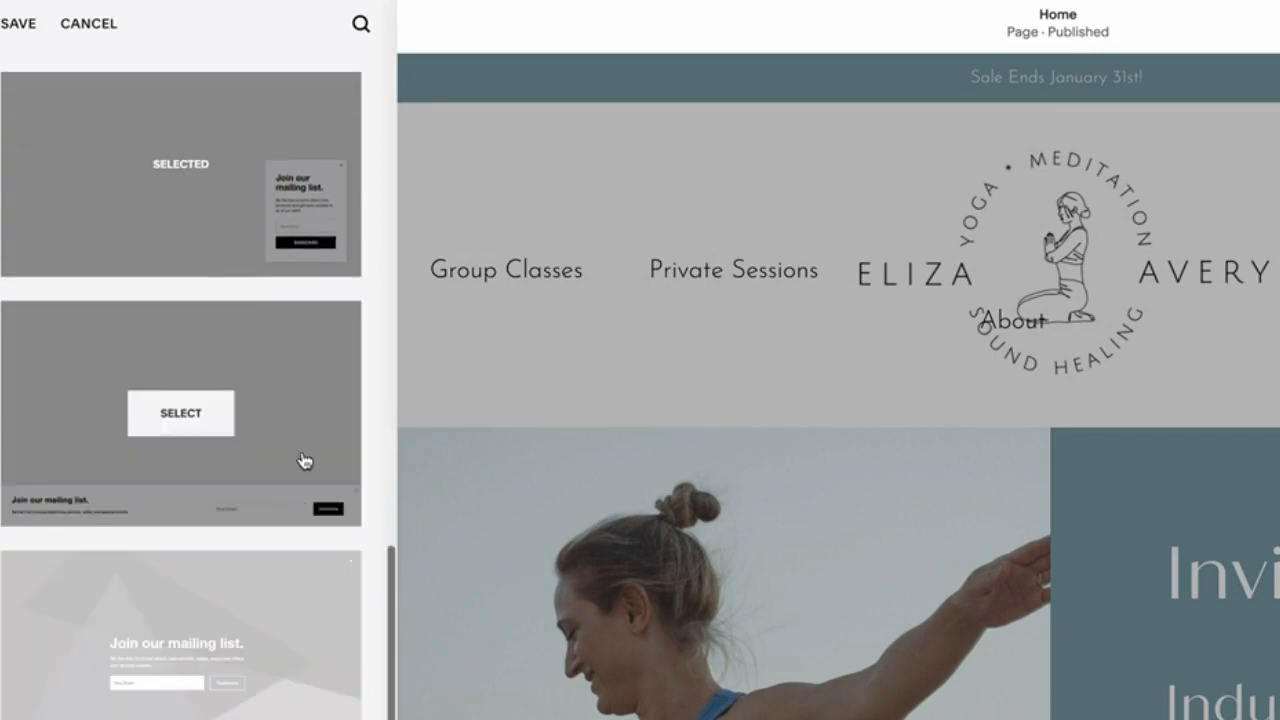
{"action": "left_click", "coordinate": [306, 425]}
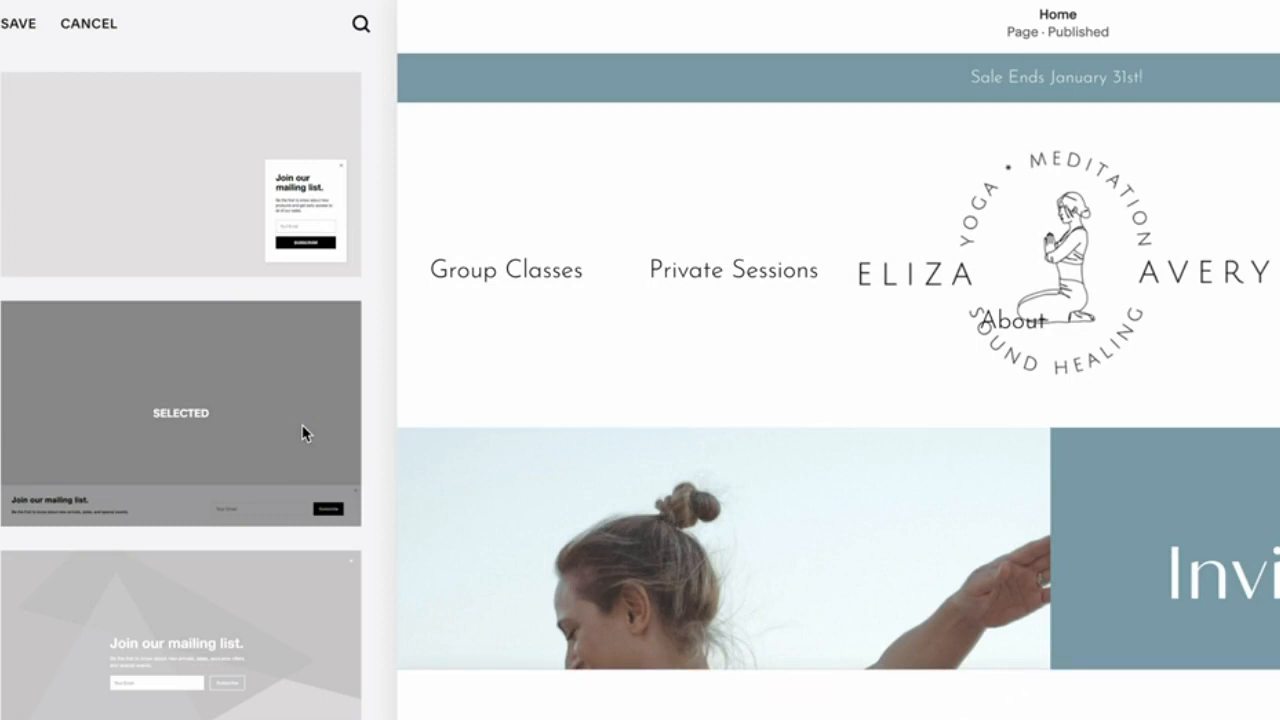
{"action": "scroll", "coordinate": [306, 433], "scroll_direction": "down", "scroll_amount": 1}
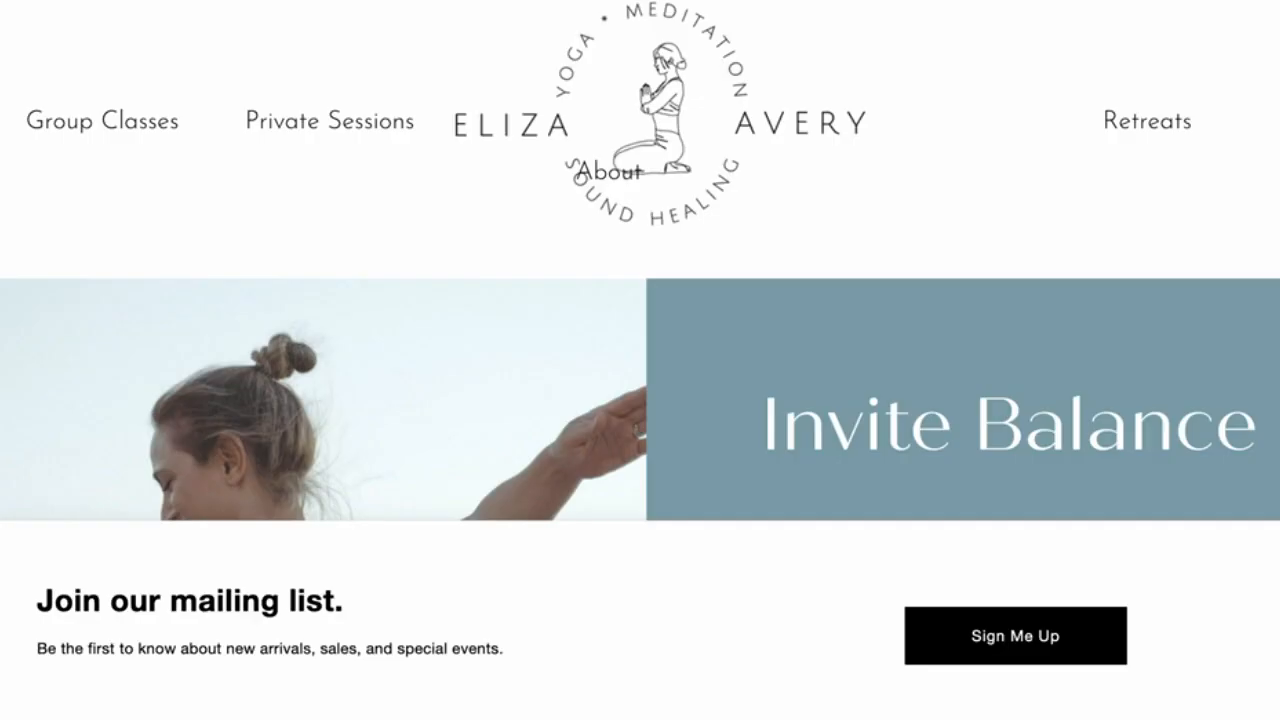
{"action": "left_click", "coordinate": [304, 554]}
{"action": "scroll", "coordinate": [304, 554], "scroll_direction": "down", "scroll_amount": 2}
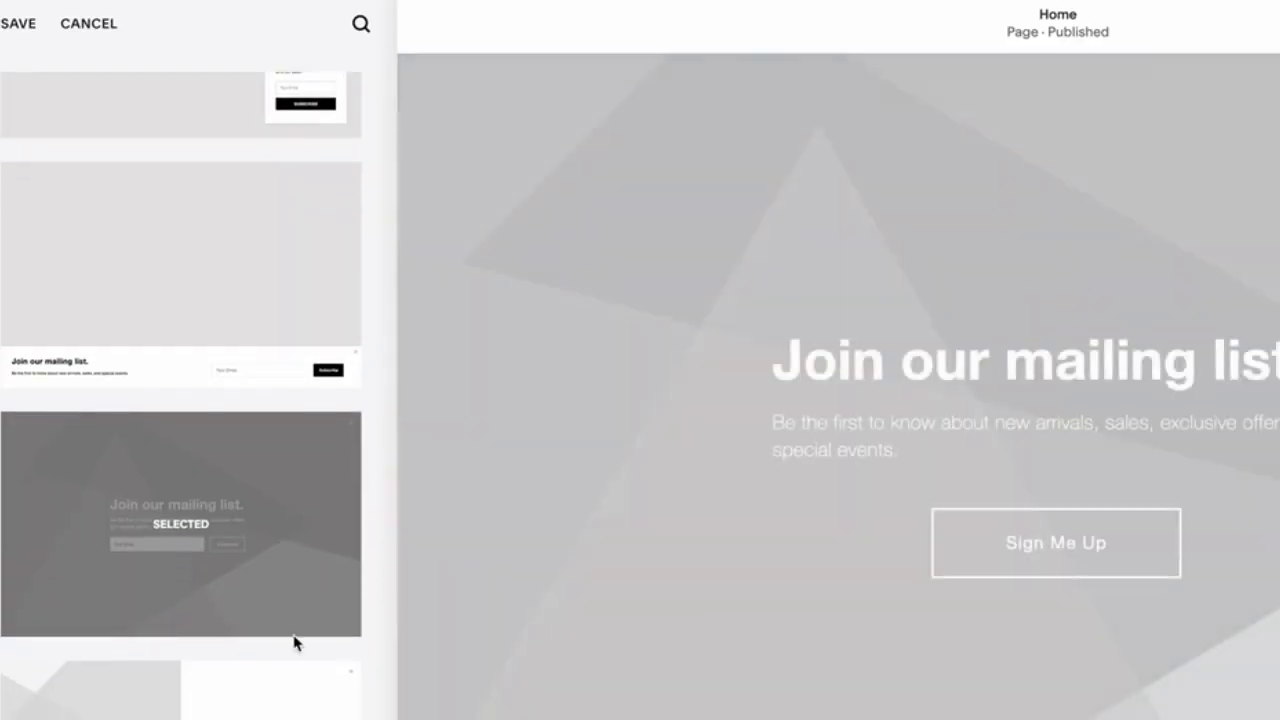
{"action": "left_click", "coordinate": [286, 697]}
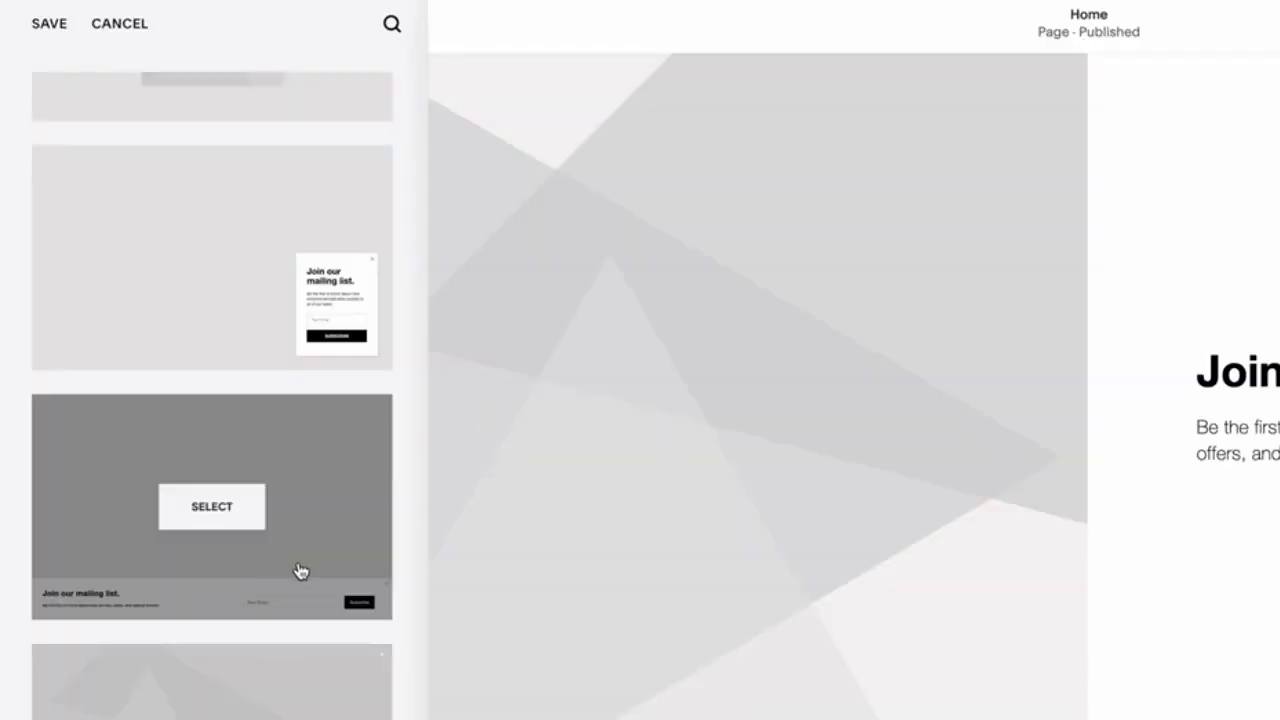
{"action": "left_click", "coordinate": [303, 561]}
Select the first layout, the centered box without an image, and return to the Promotional Pop-Up settings.
{"action": "scroll", "coordinate": [303, 563], "scroll_direction": "up", "scroll_amount": 6}
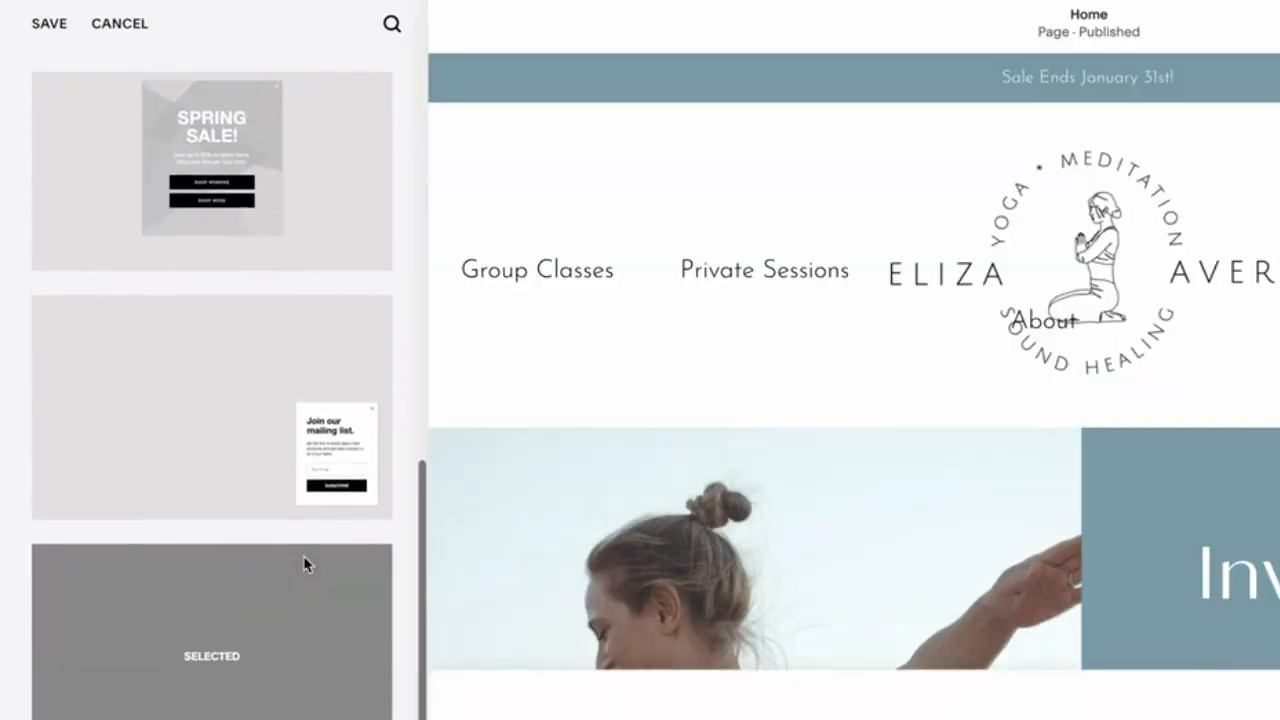
{"action": "scroll", "coordinate": [305, 565], "scroll_direction": "up", "scroll_amount": 5}
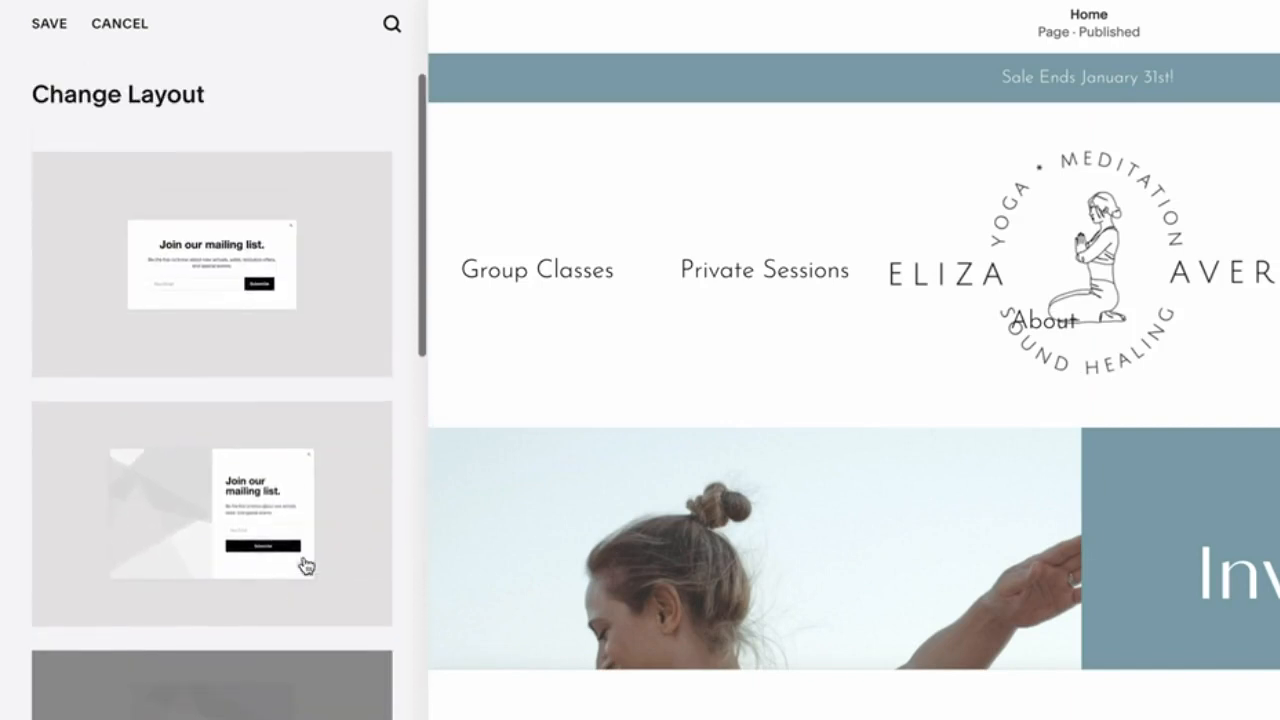
{"action": "left_click", "coordinate": [345, 312]}
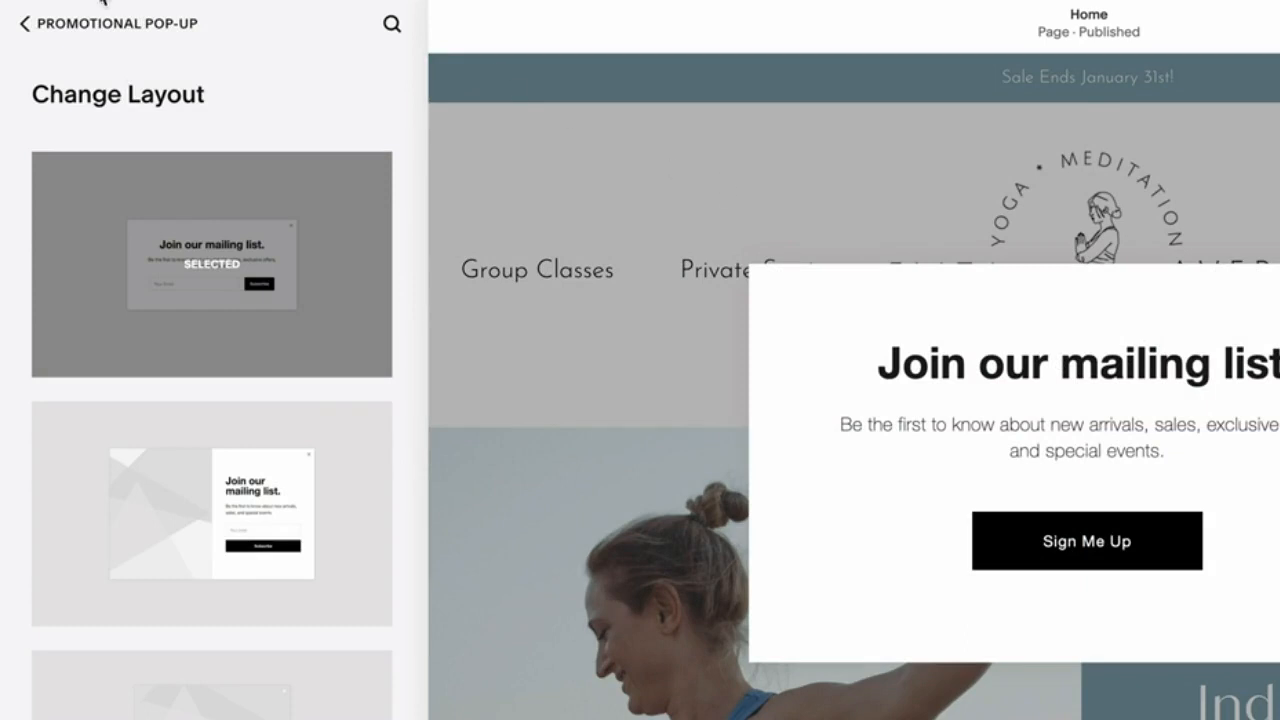
{"action": "left_click", "coordinate": [44, 28]}
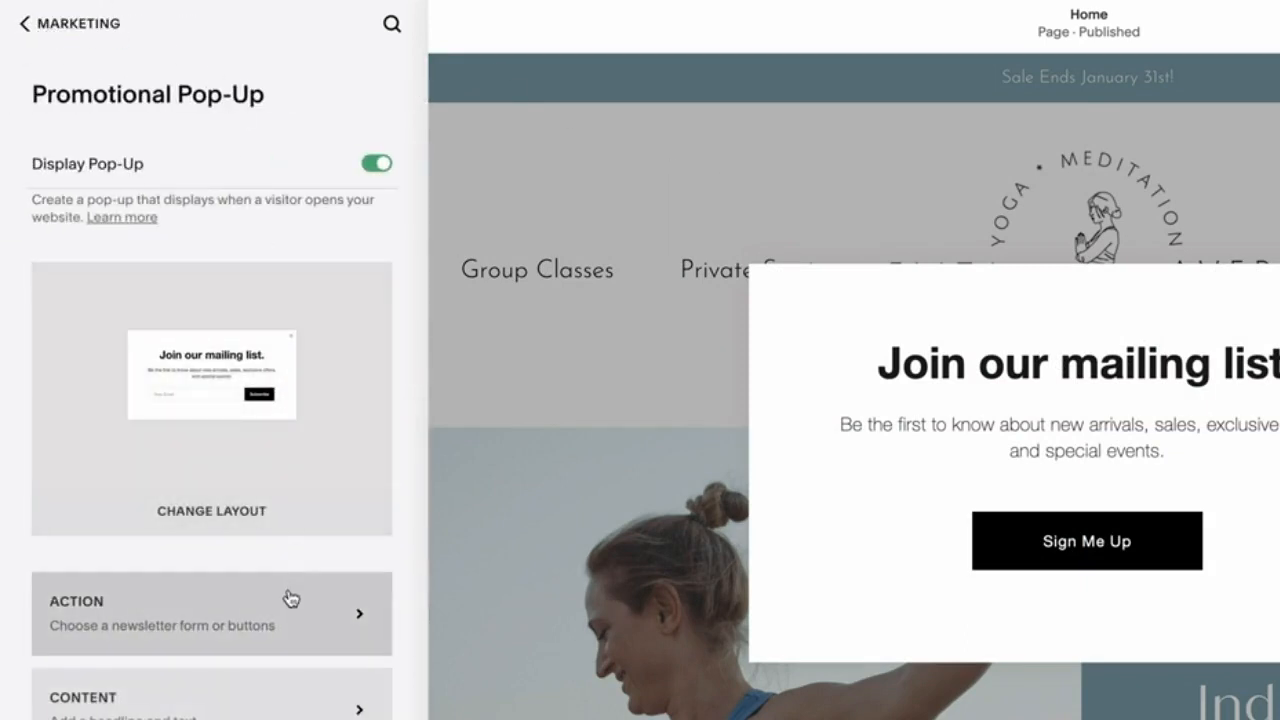
Set the pop-up action's goal to Sign up for a newsletter and review its disclaimer, submit label and email placeholder texts.
{"action": "left_click", "coordinate": [291, 607]}
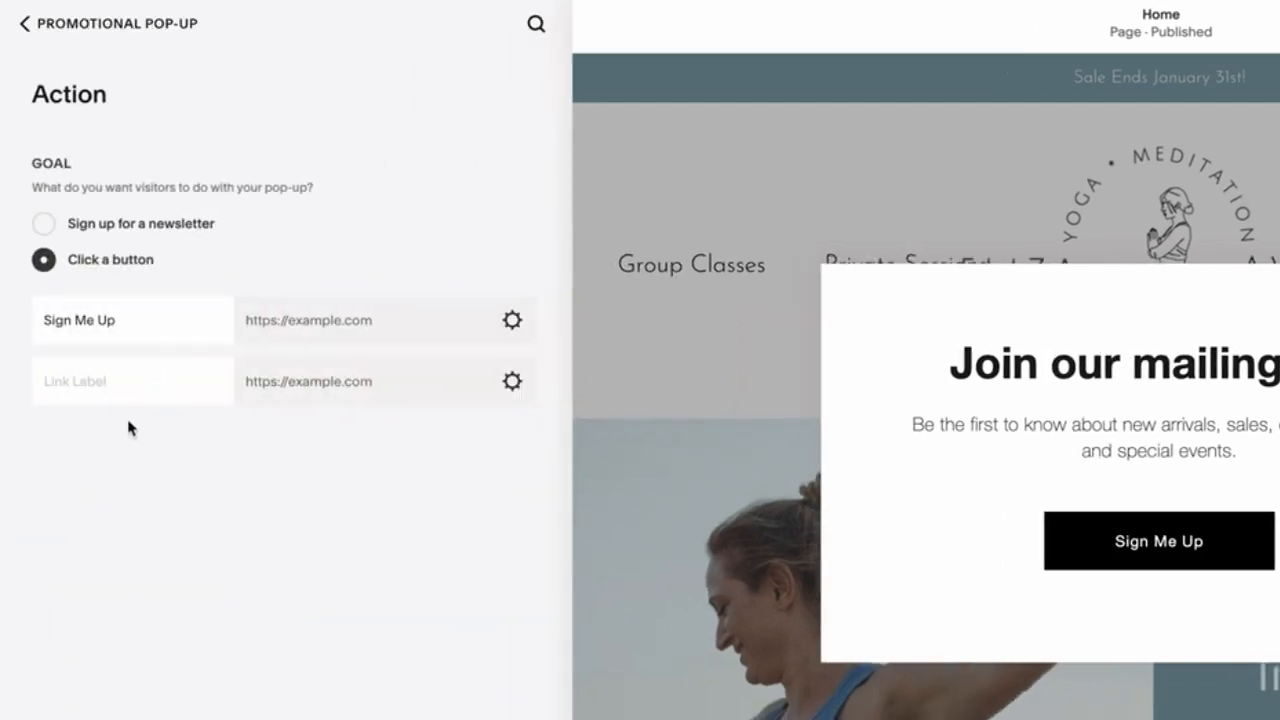
{"action": "left_click", "coordinate": [54, 226]}
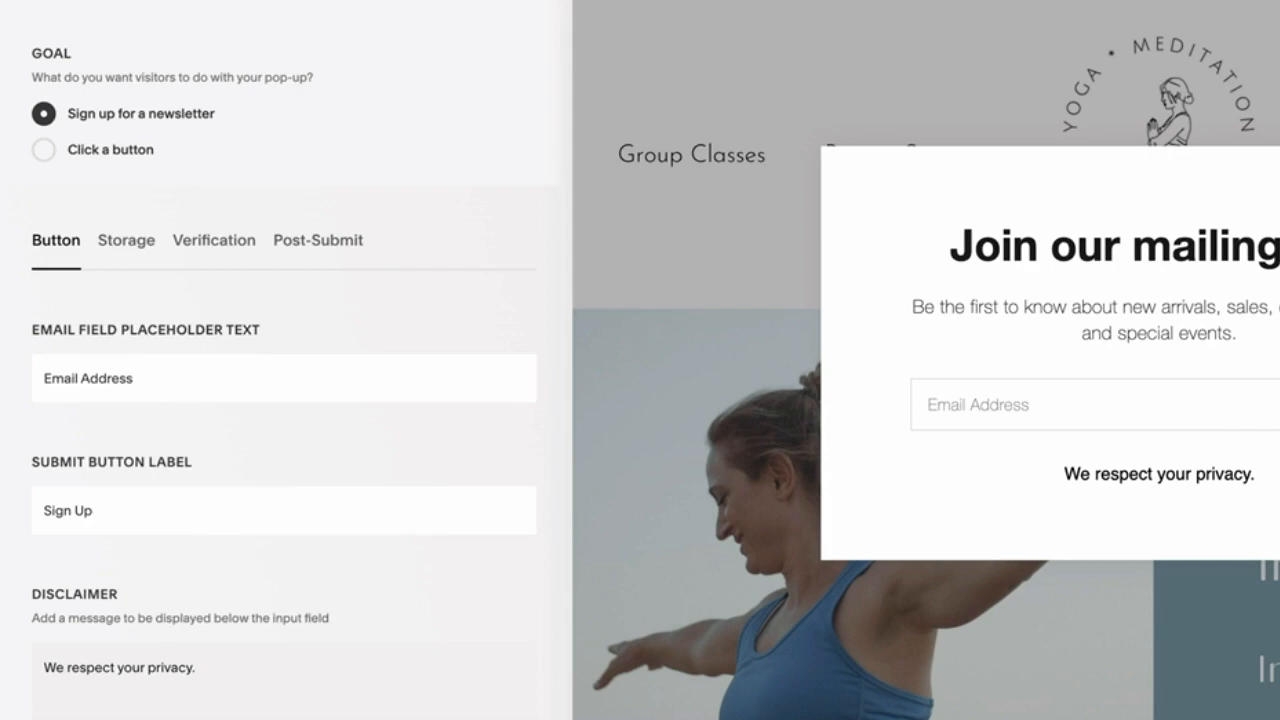
{"action": "left_click_drag", "start_coordinate": [1270, 478], "coordinate": [1063, 474]}
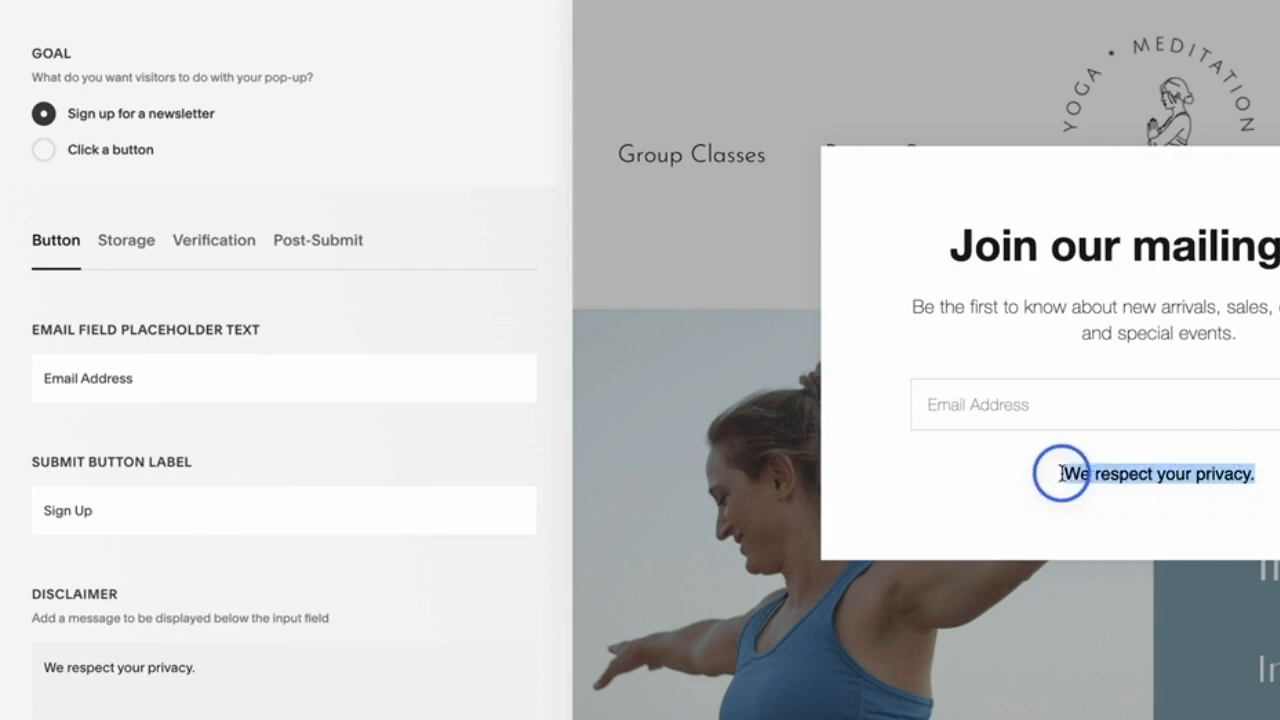
{"action": "left_click_drag", "start_coordinate": [207, 670], "coordinate": [37, 666]}
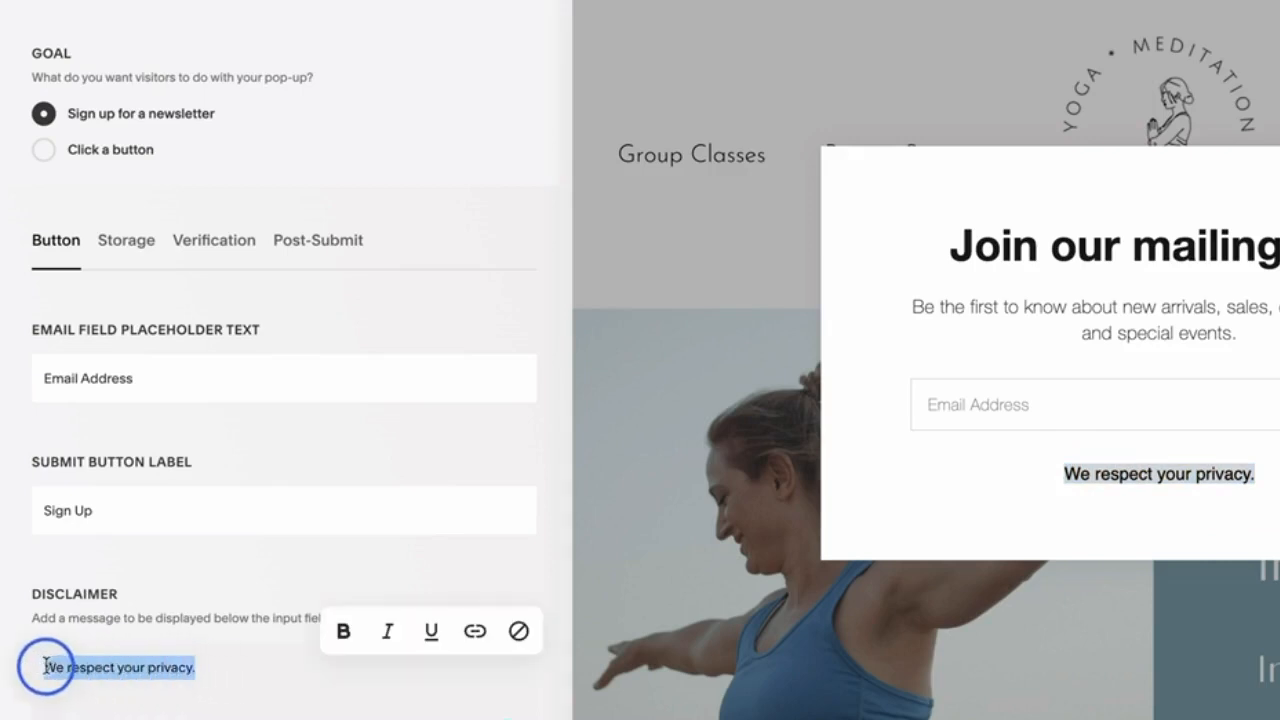
{"action": "left_click_drag", "start_coordinate": [210, 509], "coordinate": [55, 507]}
{"action": "left_click_drag", "start_coordinate": [191, 360], "coordinate": [47, 368]}
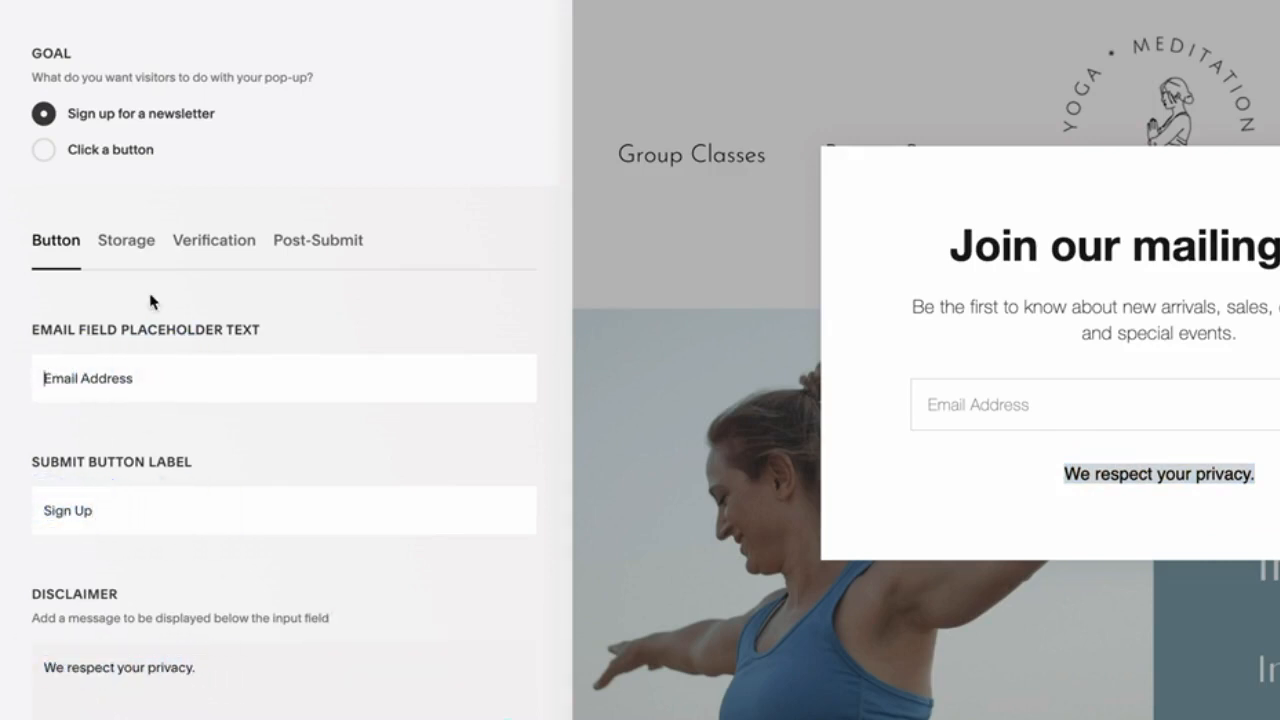
View the newsletter form's storage options including other services, its verification settings and its post-submit settings.
{"action": "left_click", "coordinate": [125, 246]}
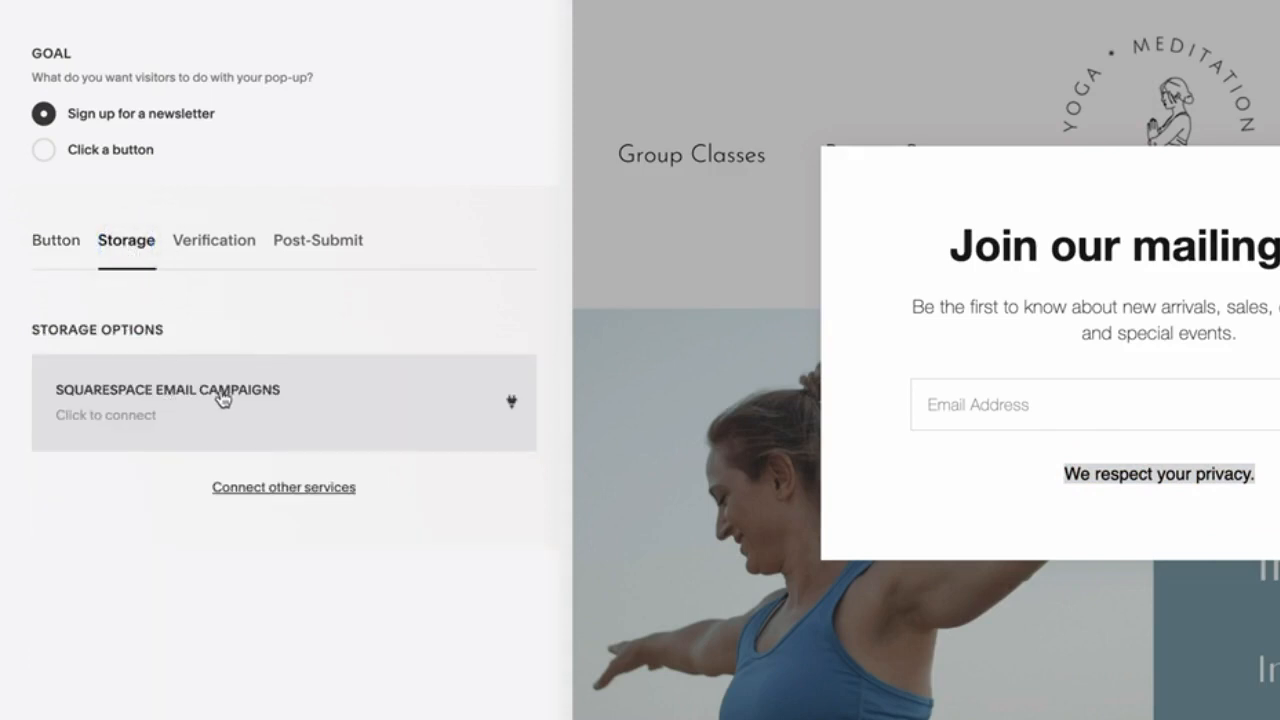
{"action": "left_click", "coordinate": [278, 499]}
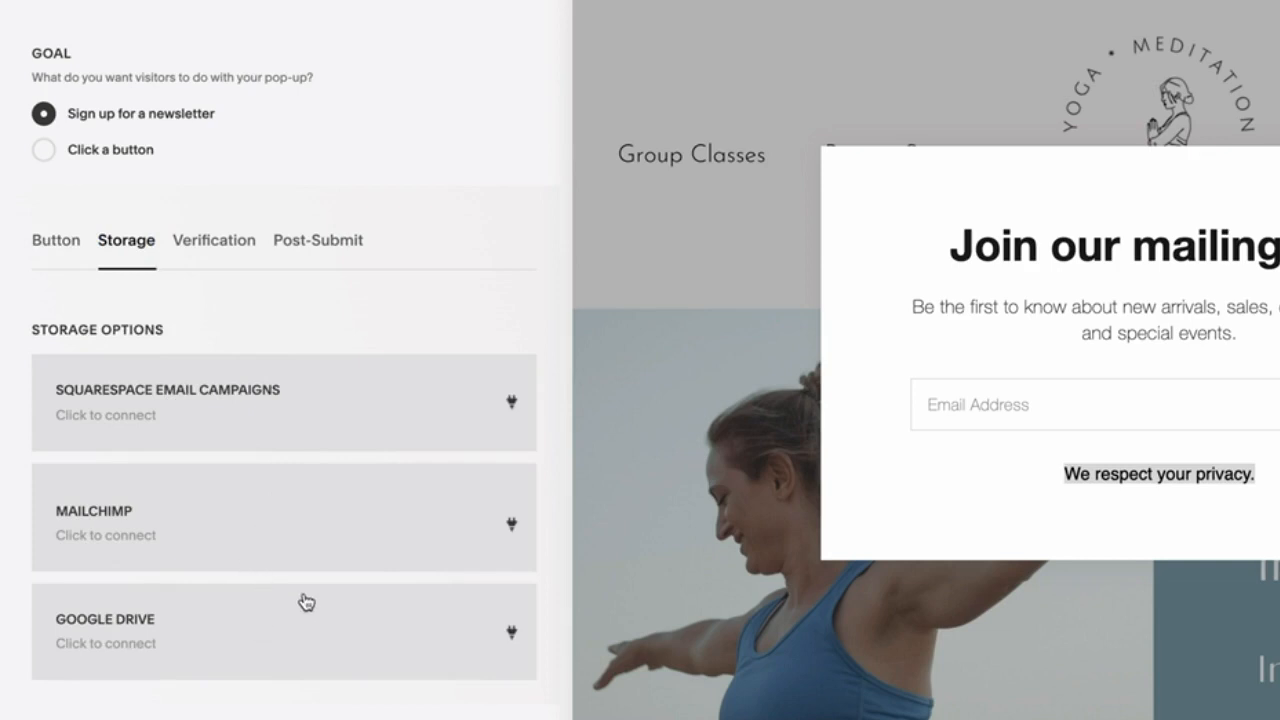
{"action": "left_click", "coordinate": [222, 250]}
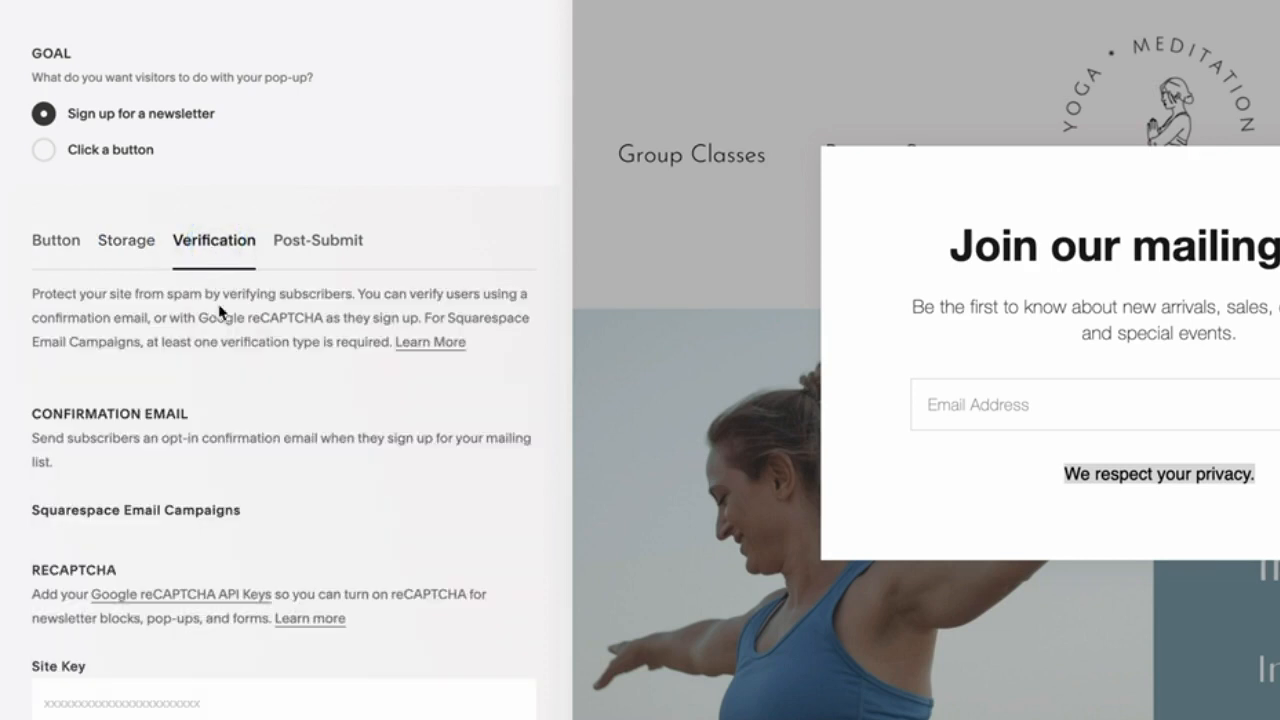
{"action": "scroll", "coordinate": [257, 462], "scroll_direction": "down", "scroll_amount": 1}
{"action": "left_click", "coordinate": [318, 222]}
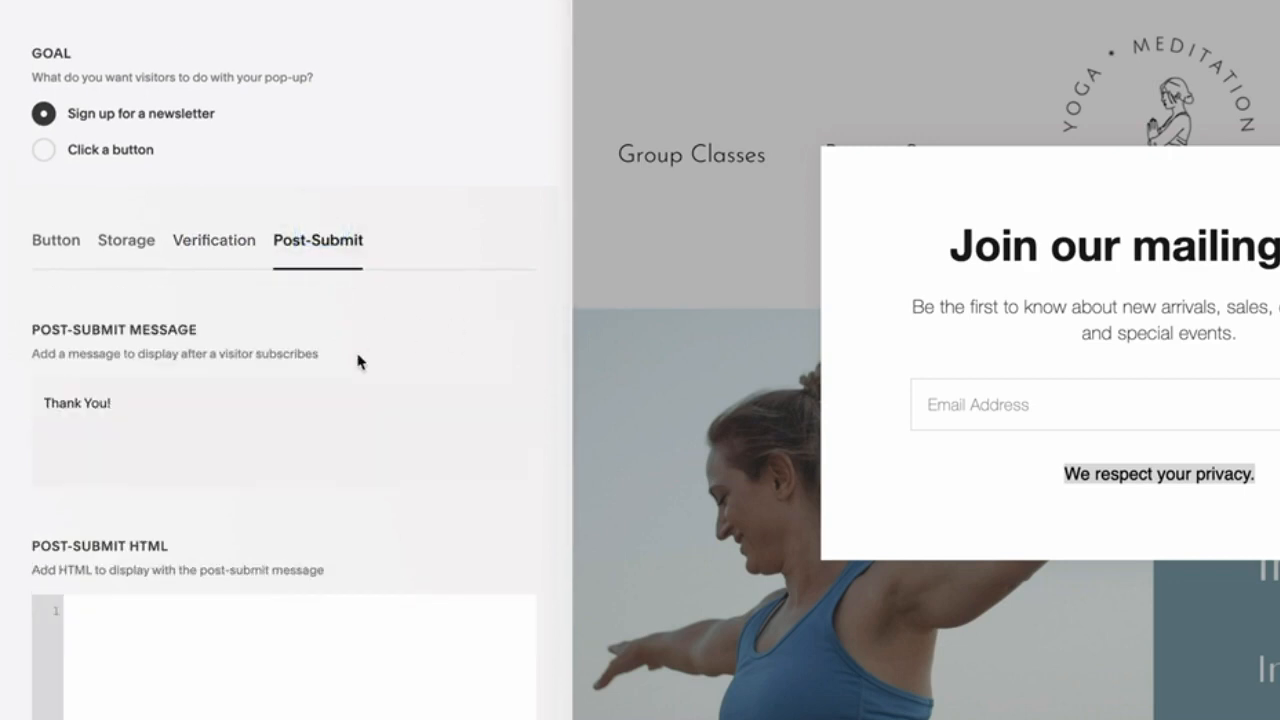
Set the pop-up's goal to Click a button and open the link editor for the Sign Me Up button.
{"action": "left_click", "coordinate": [44, 151]}
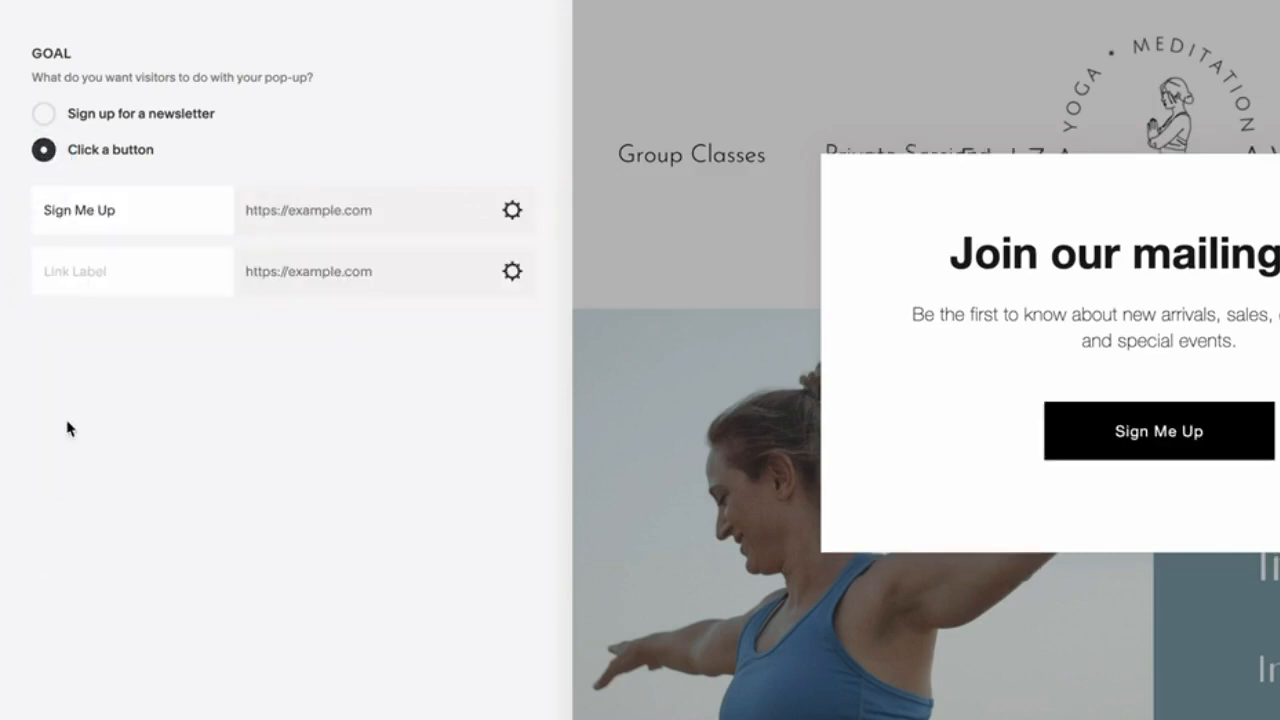
{"action": "left_click", "coordinate": [140, 213]}
{"action": "left_click", "coordinate": [513, 213]}
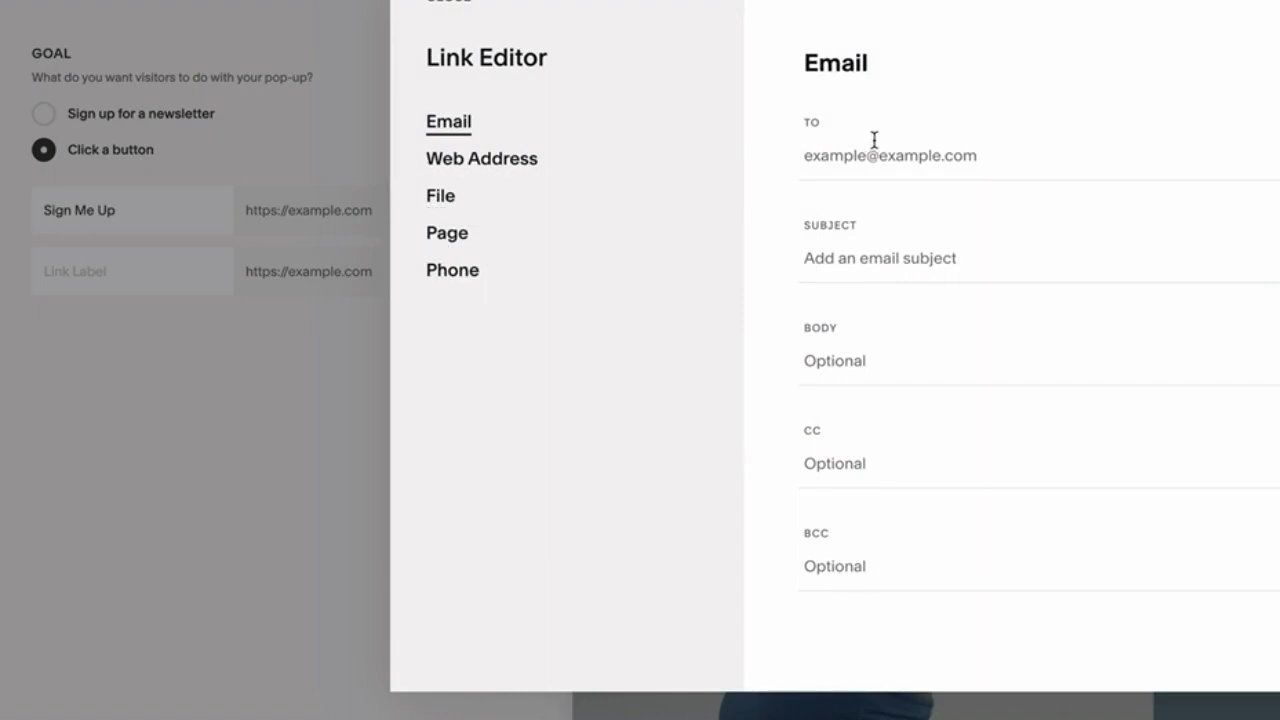
View the Web Address, File and Page link types for the button, then leave the link editor without setting a link.
{"action": "left_click", "coordinate": [566, 176]}
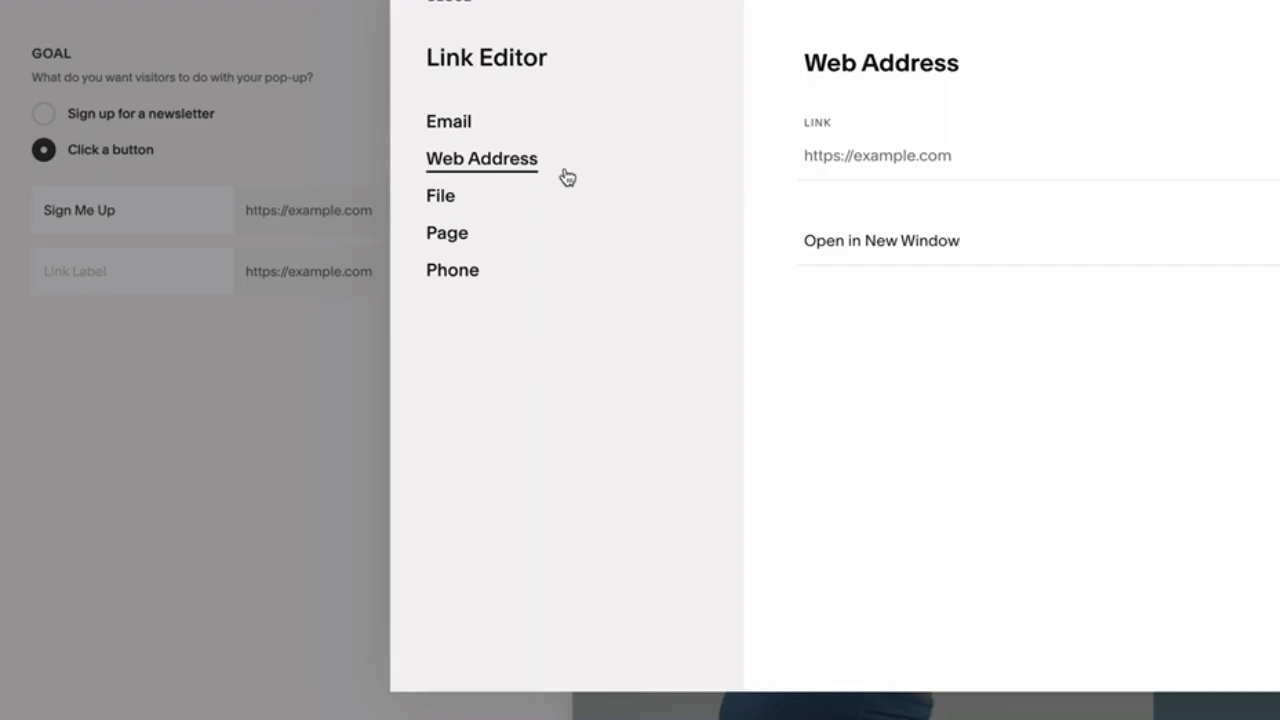
{"action": "left_click", "coordinate": [504, 198]}
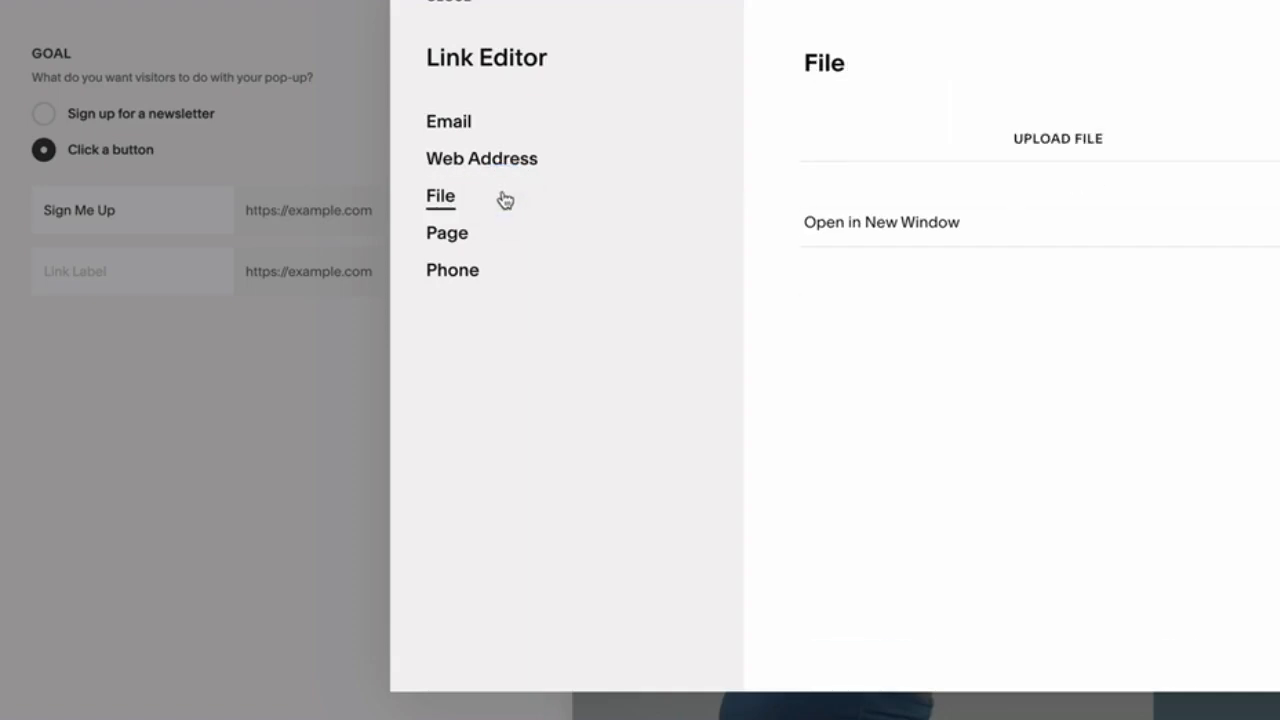
{"action": "left_click", "coordinate": [486, 238]}
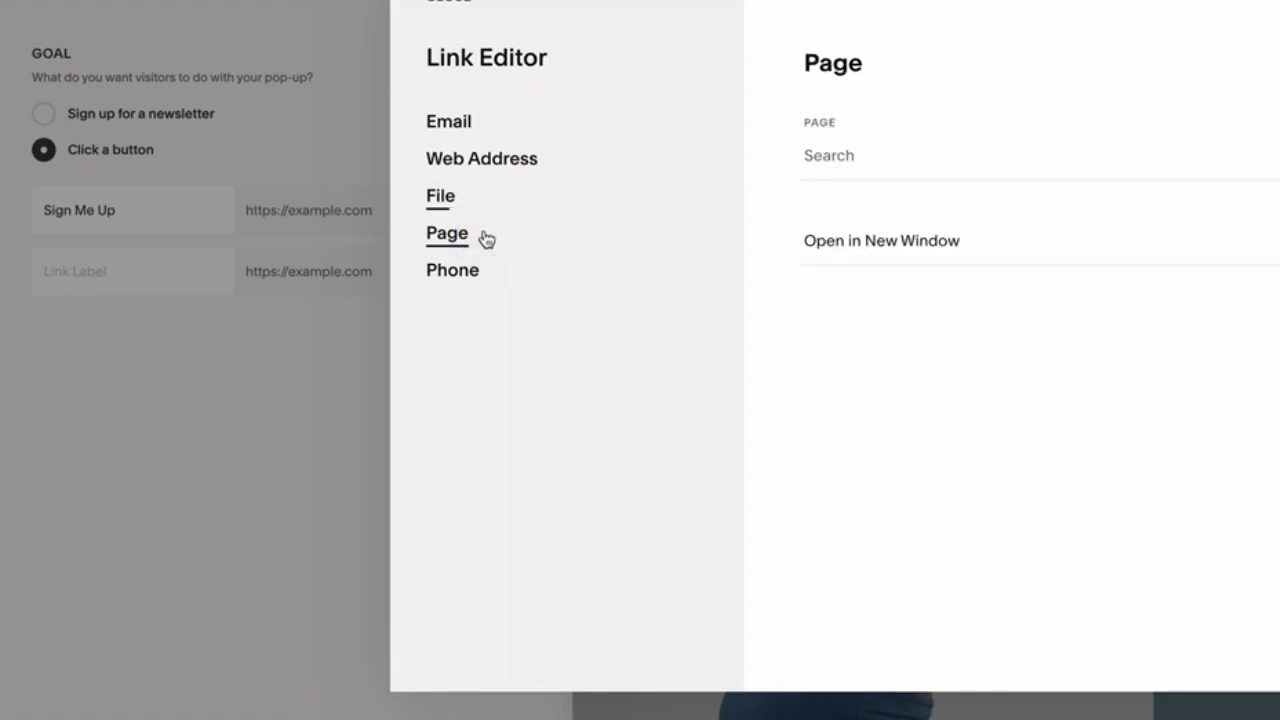
{"action": "left_click", "coordinate": [450, 5]}
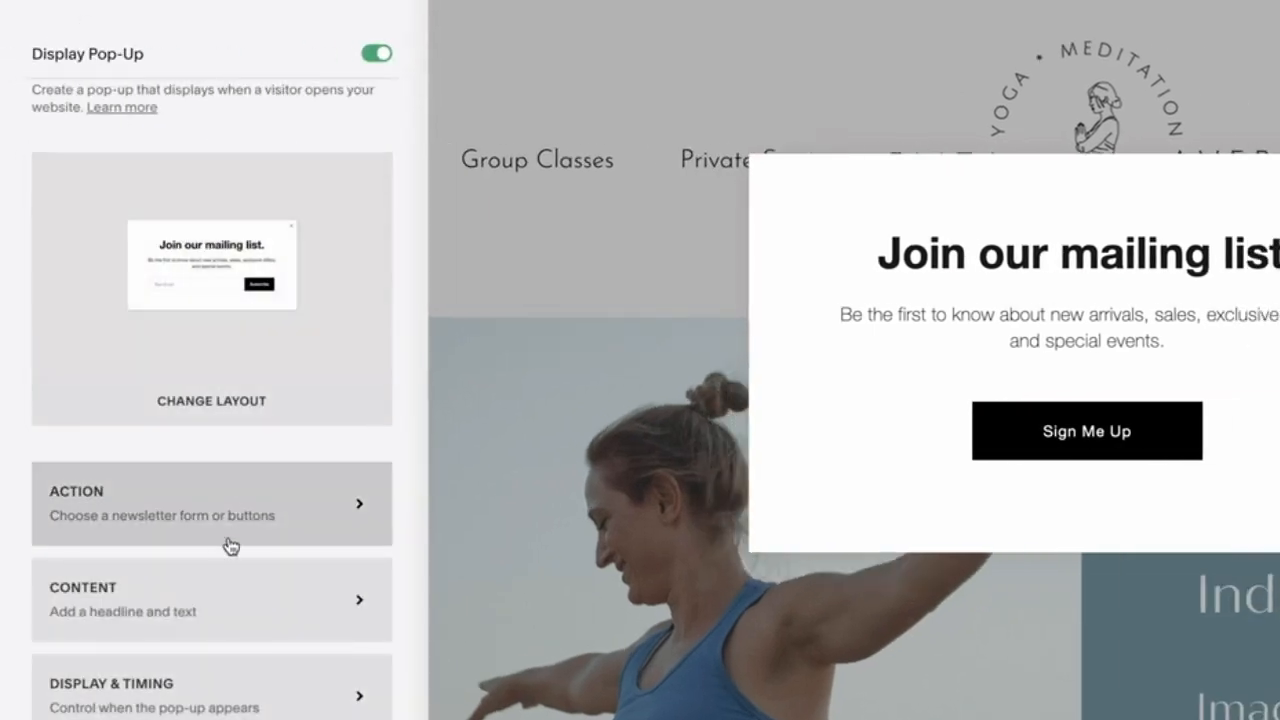
Open the pop-up's content settings and replace the headline with "Download You Free Guide!".
{"action": "scroll", "coordinate": [230, 545], "scroll_direction": "down", "scroll_amount": 2}
{"action": "left_click", "coordinate": [228, 527]}
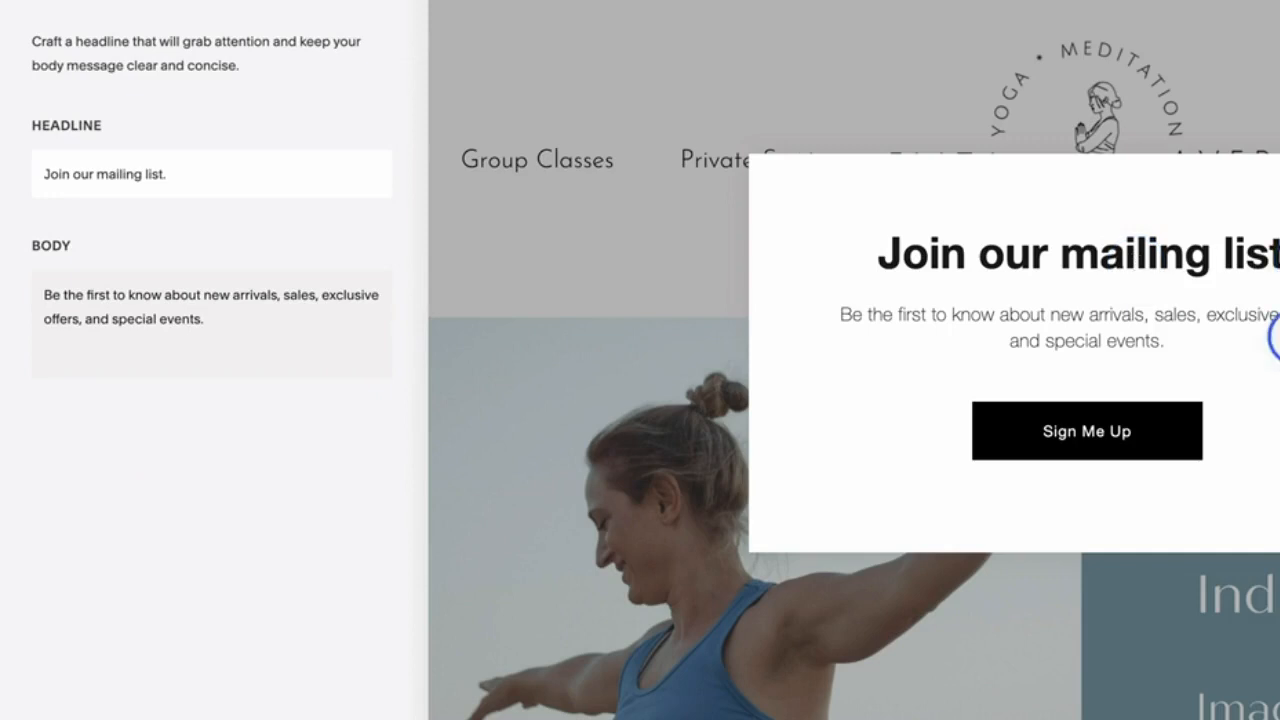
{"action": "left_click_drag", "start_coordinate": [174, 181], "coordinate": [26, 177]}
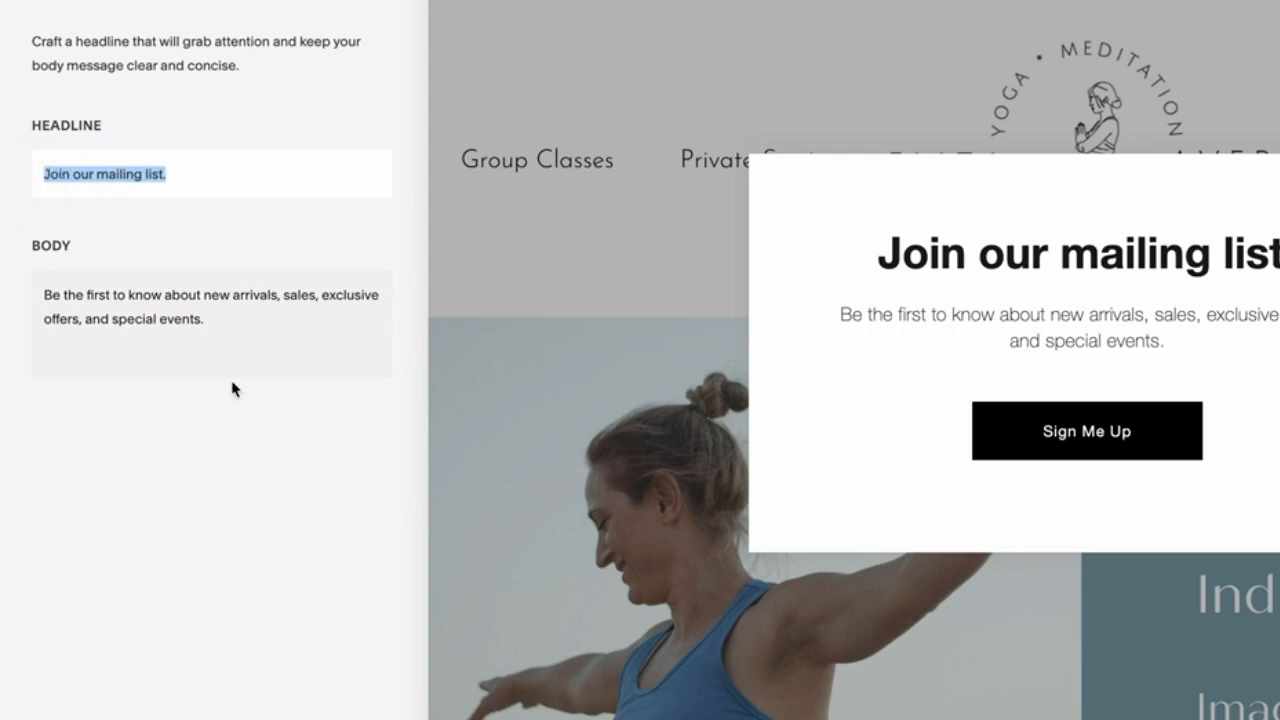
{"action": "type", "text": "Download y"}
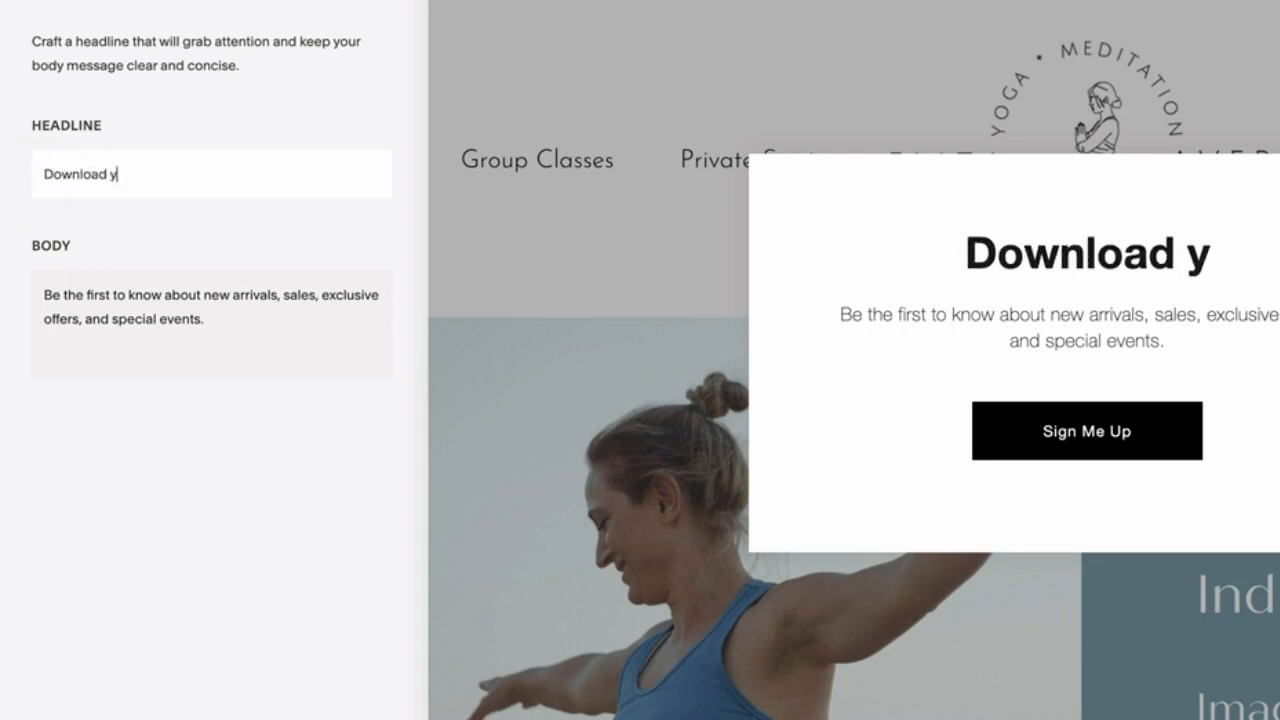
{"action": "key", "text": "BackSpace"}
{"action": "type", "text": "You "}
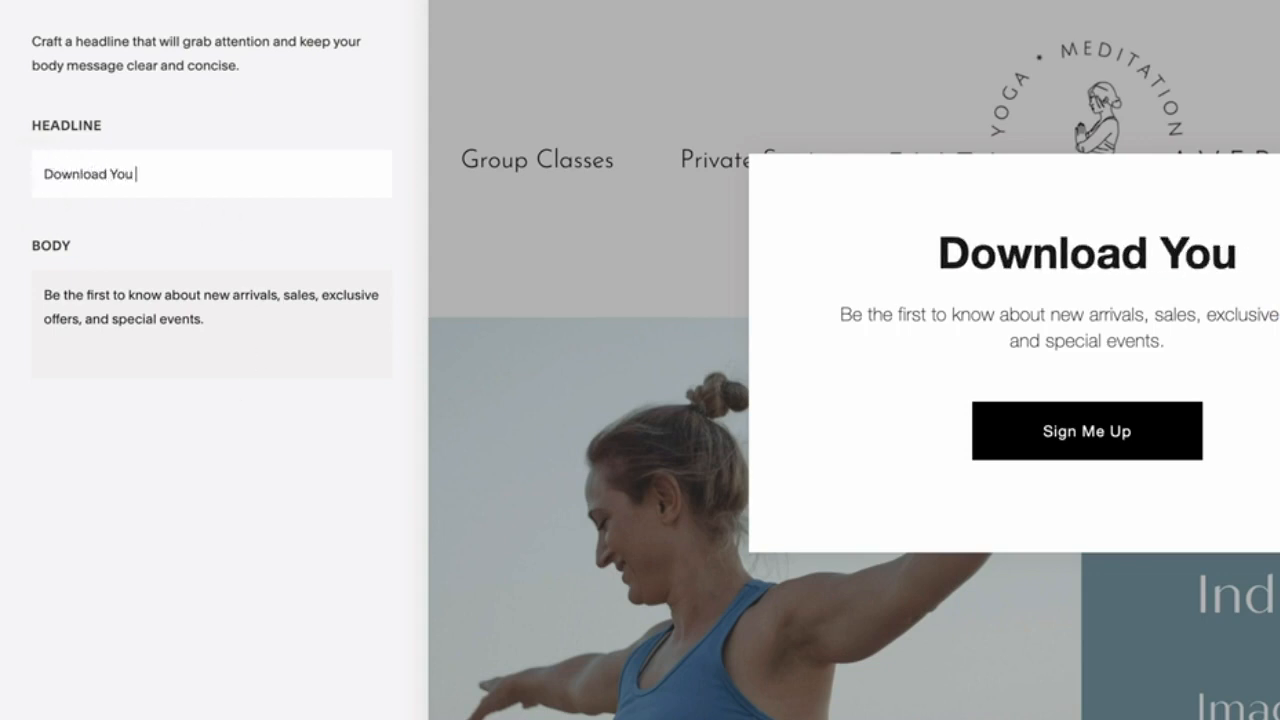
{"action": "type", "text": "Free Guide!"}
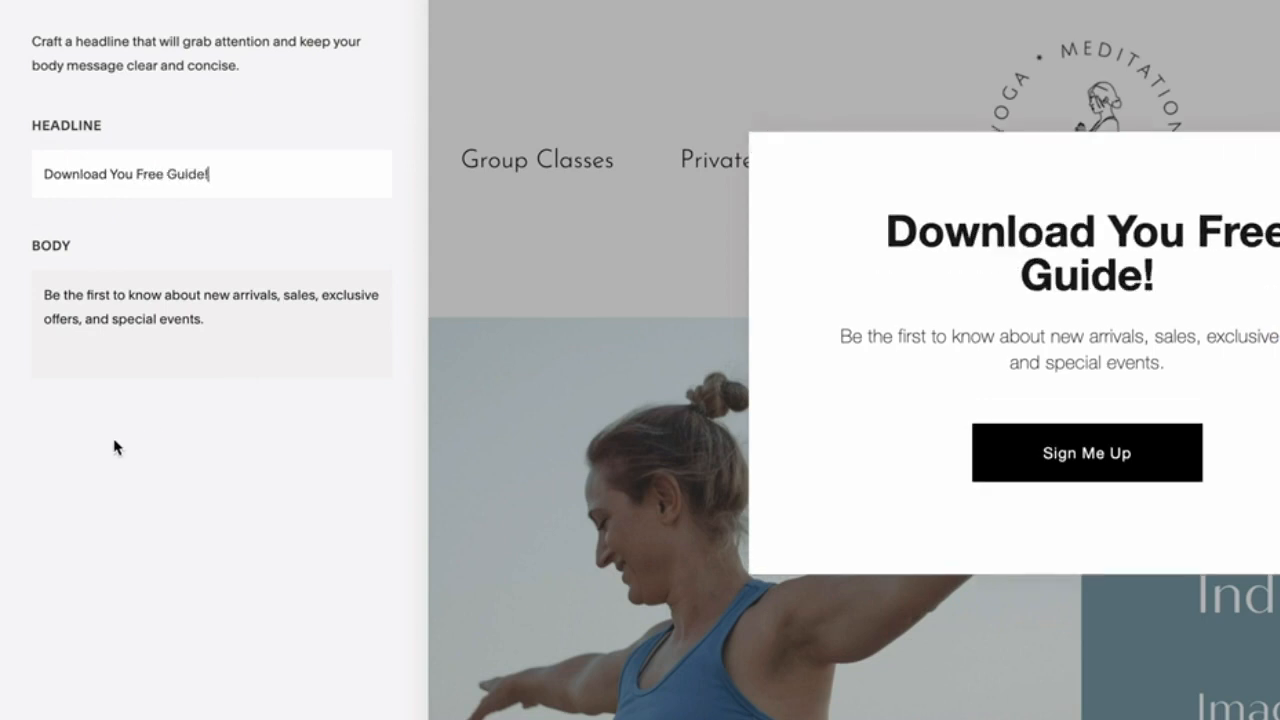
Replace the pop-up's body text with "Get it now and don't delay!".
{"action": "left_click", "coordinate": [222, 322]}
{"action": "left_click_drag", "start_coordinate": [78, 297], "coordinate": [36, 295]}
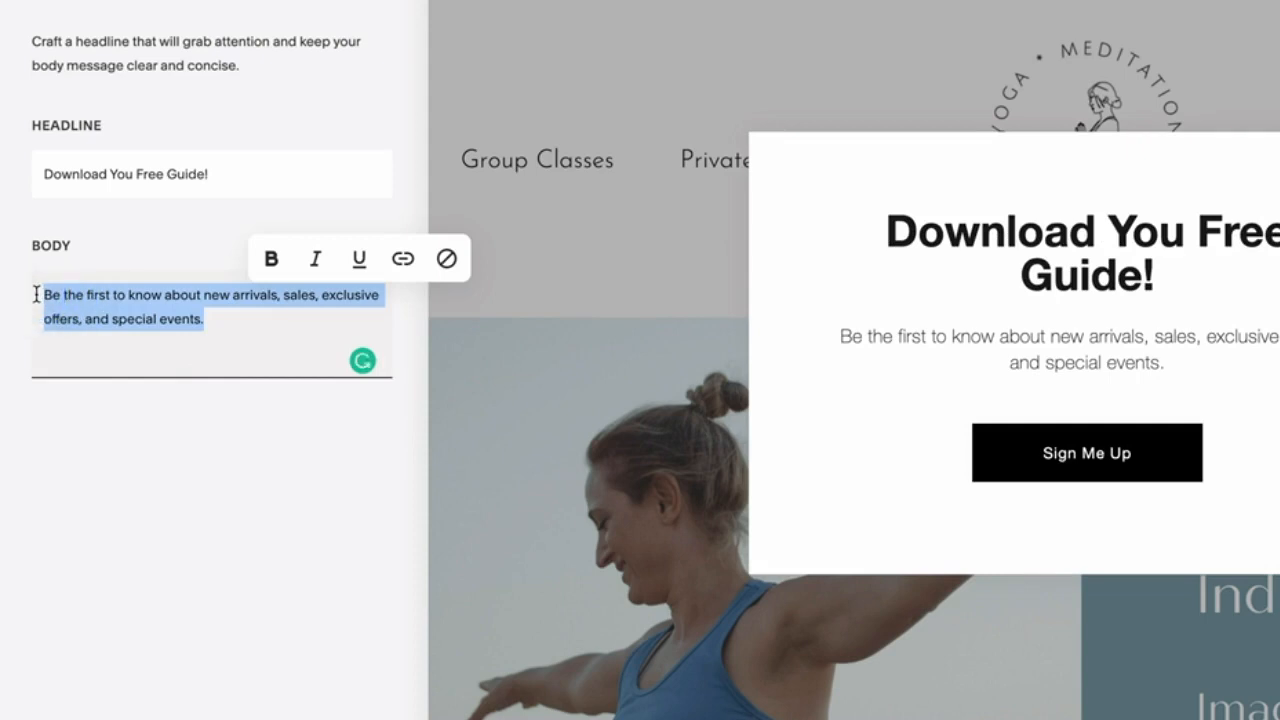
{"action": "type", "text": "Get"}
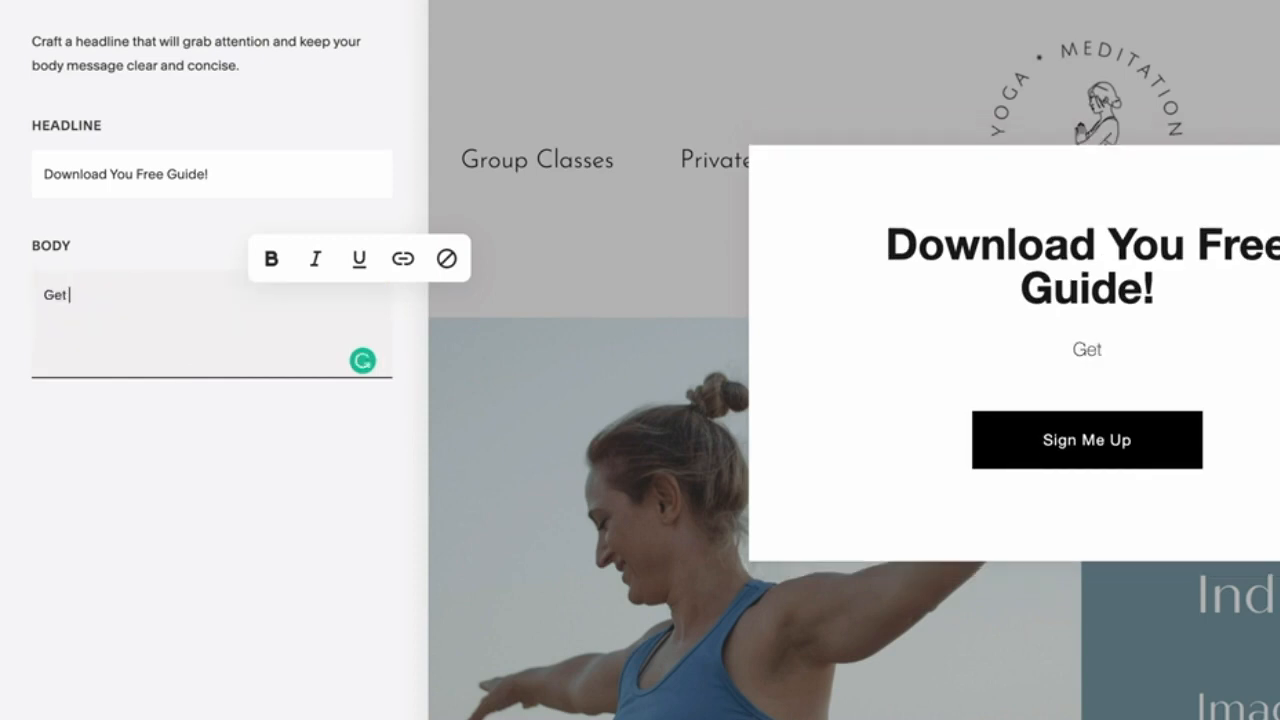
{"action": "type", "text": " it now"}
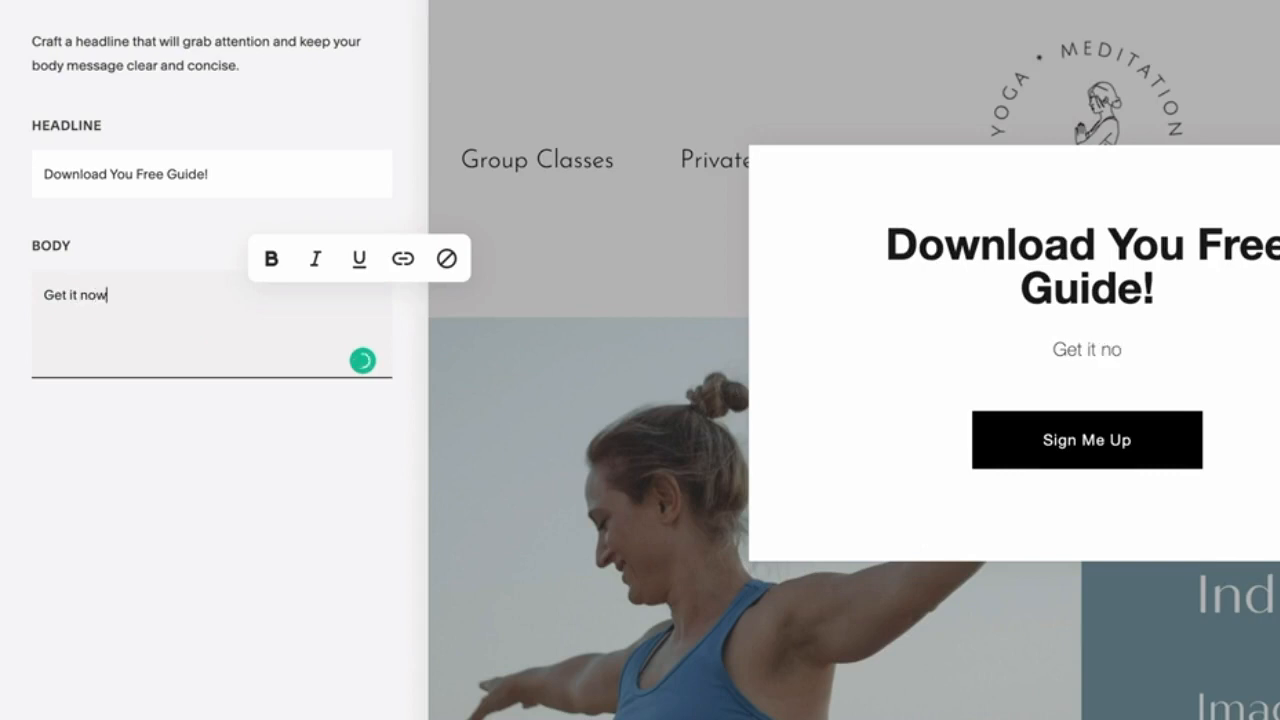
{"action": "type", "text": " and don't"}
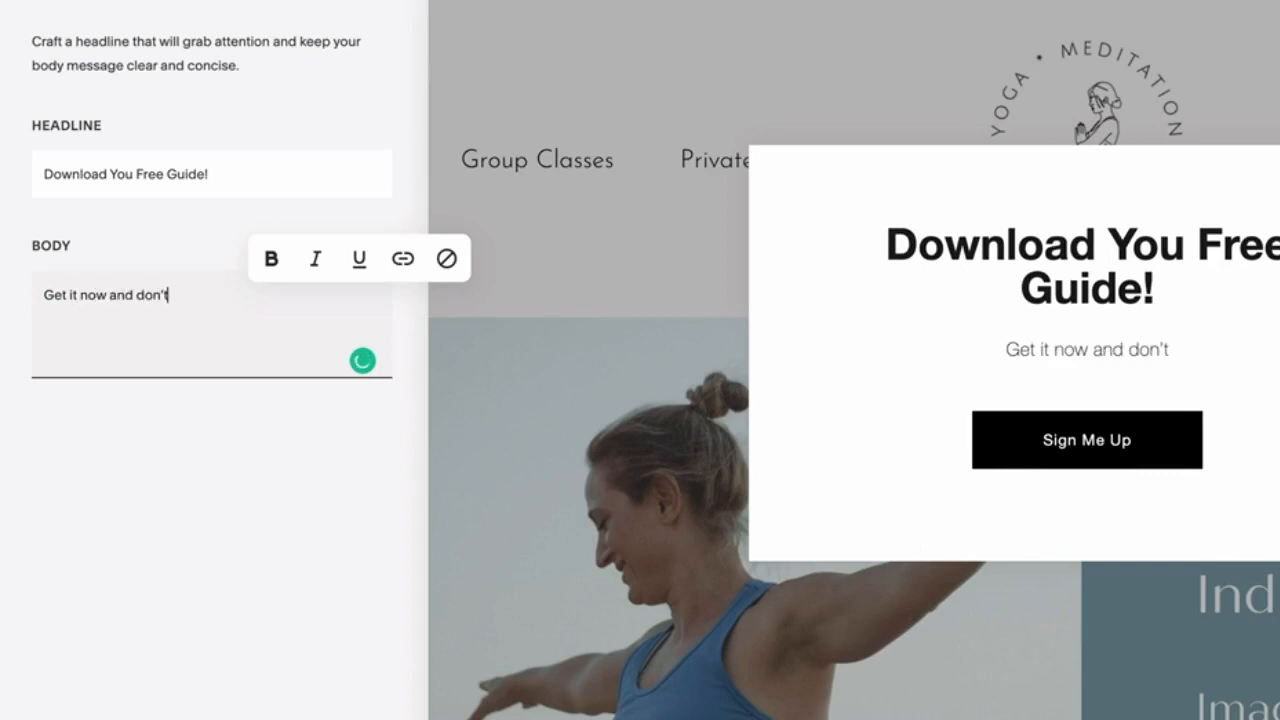
{"action": "type", "text": " delay!"}
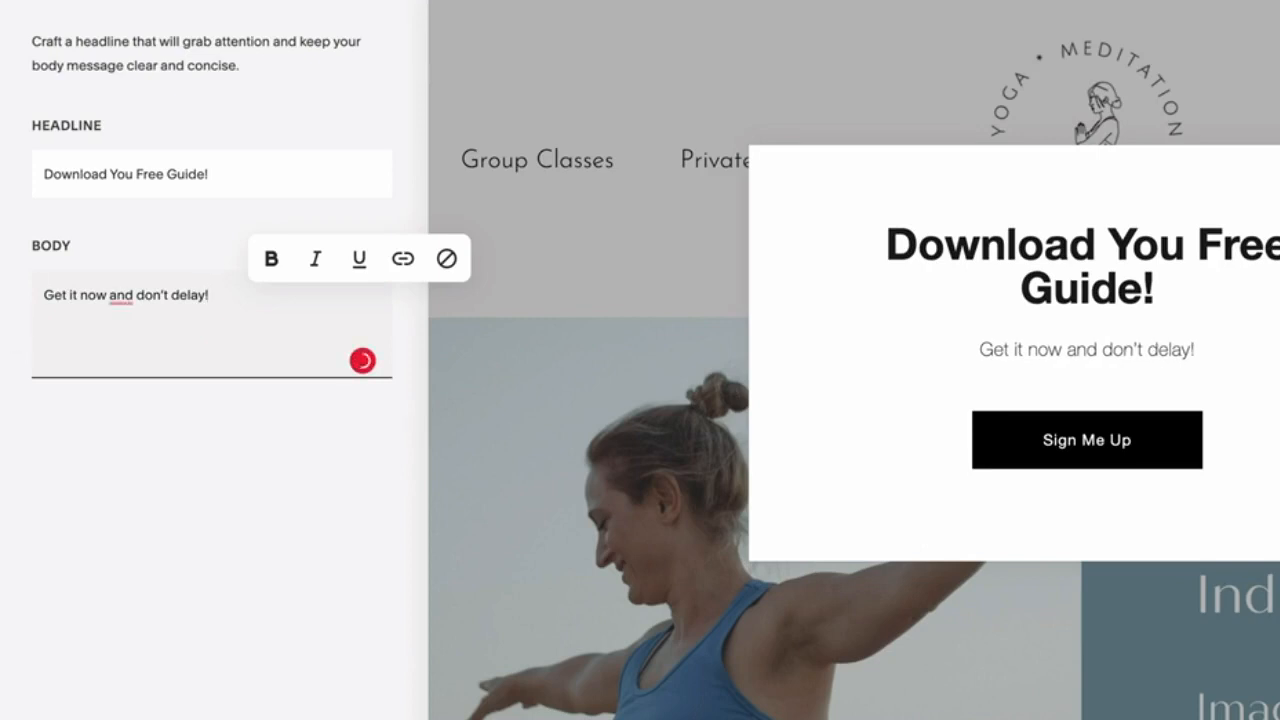
{"action": "left_click", "coordinate": [108, 476]}
{"action": "left_click", "coordinate": [142, 312]}
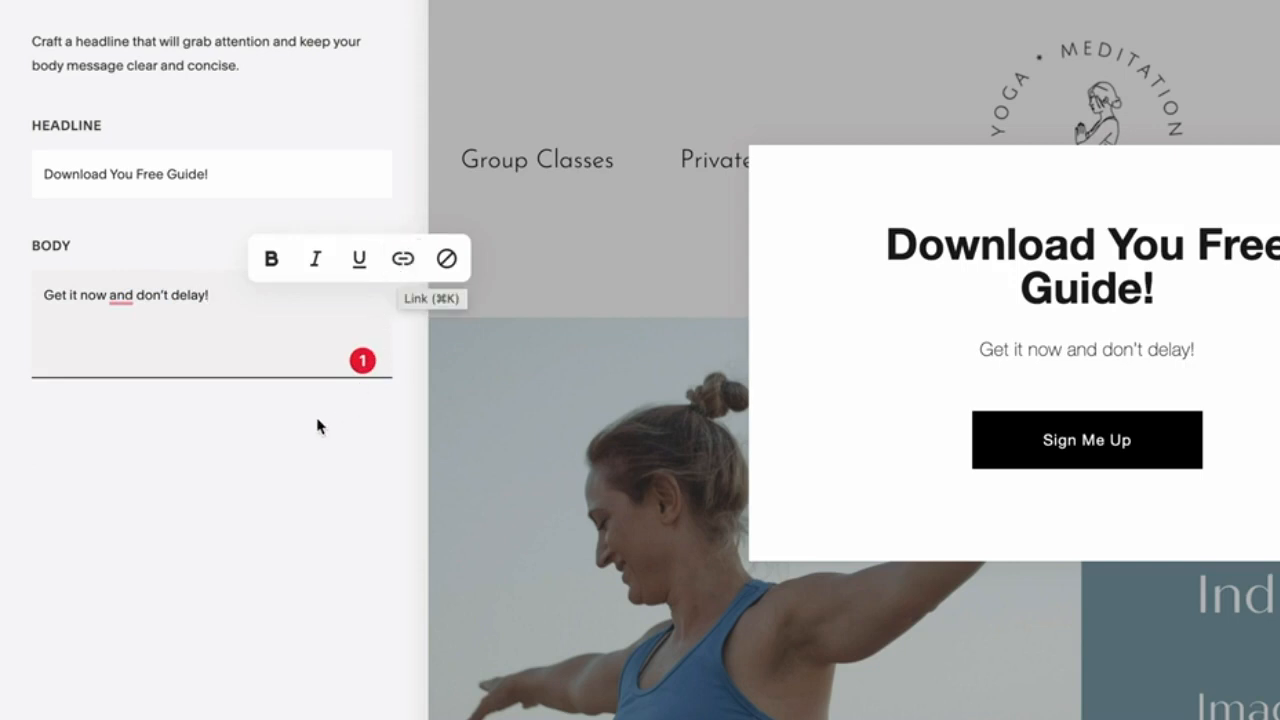
{"action": "left_click", "coordinate": [268, 448]}
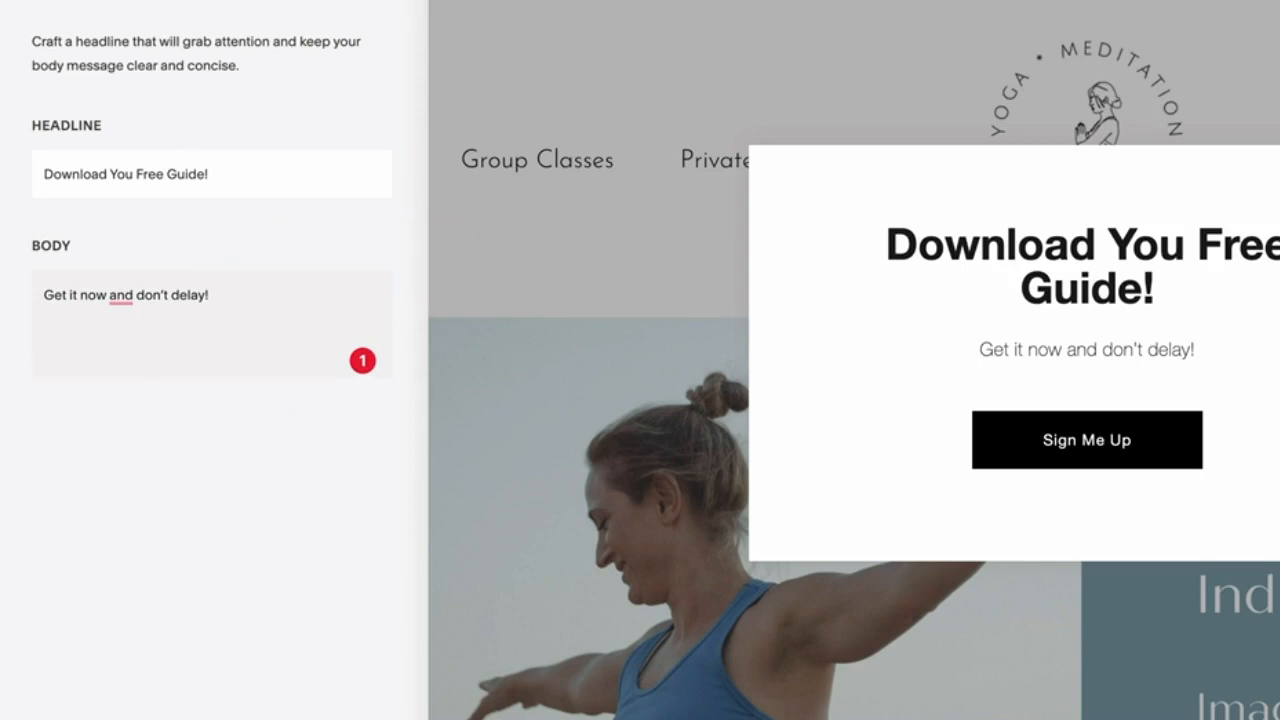
In the Display & Timing settings, review the selectable pages and set the pop-up to show on Any First Page.
{"action": "scroll", "coordinate": [257, 410], "scroll_direction": "down", "scroll_amount": 2}
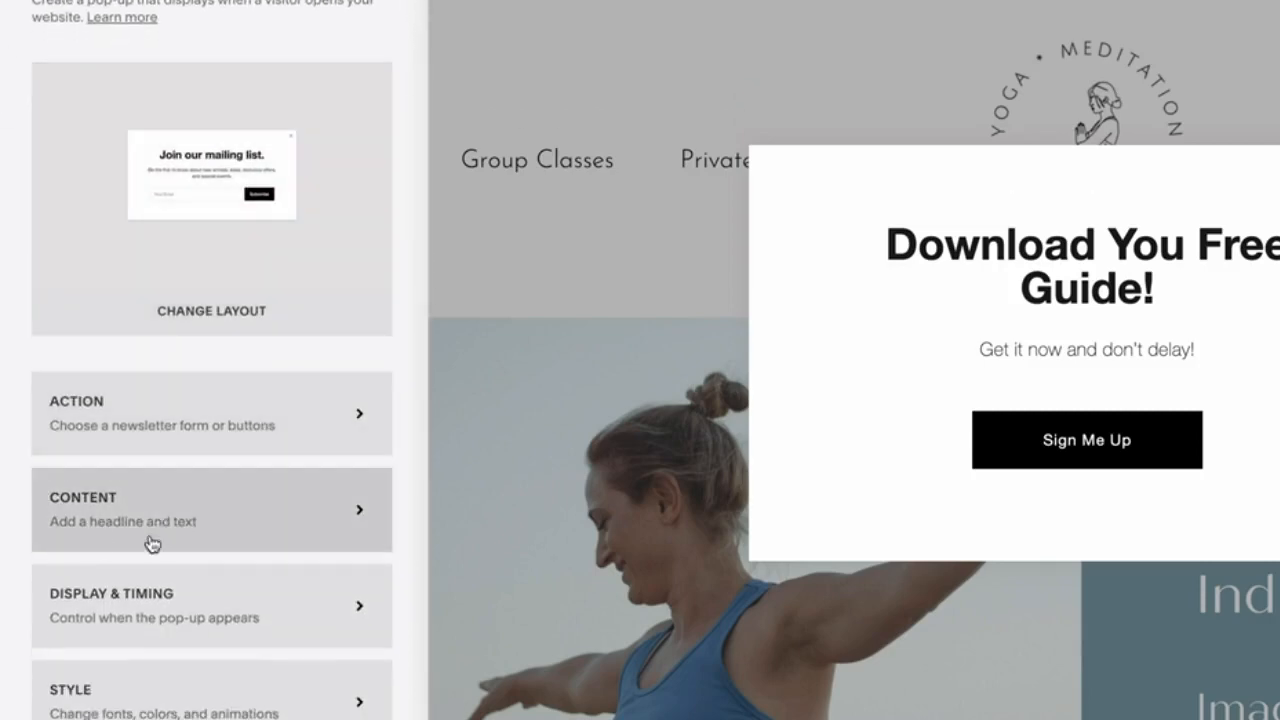
{"action": "left_click", "coordinate": [222, 596]}
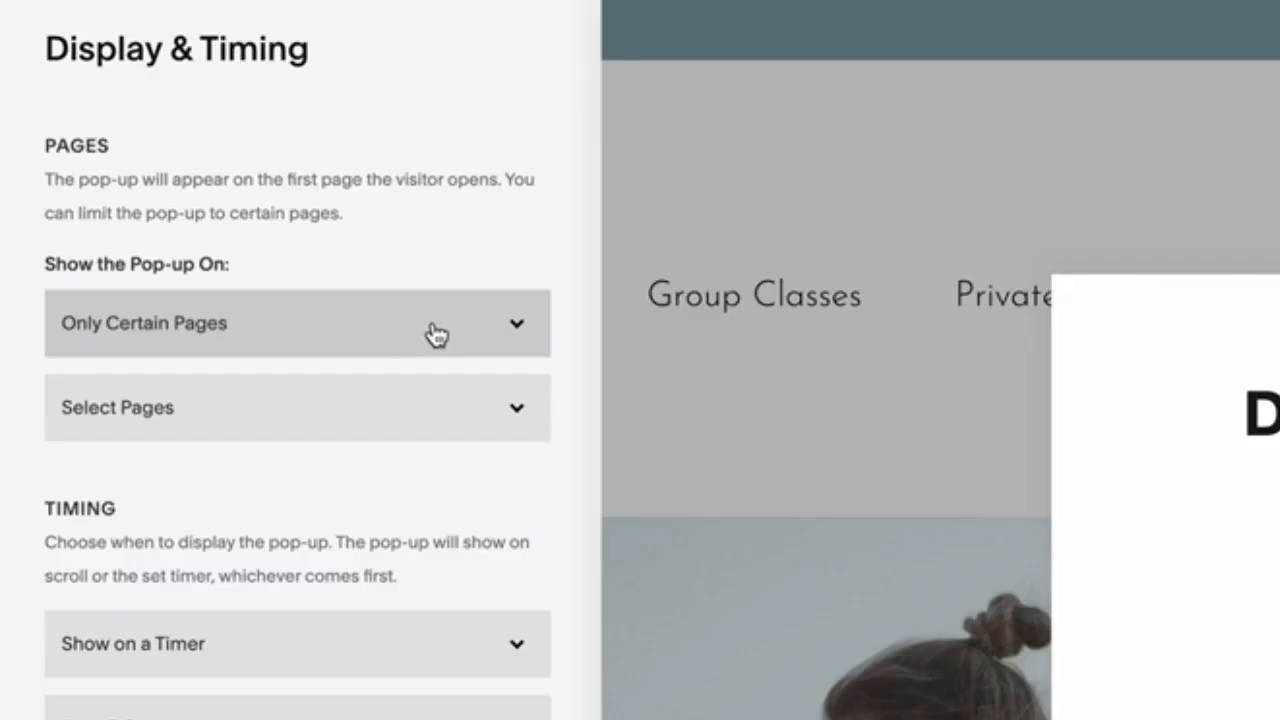
{"action": "left_click", "coordinate": [504, 329]}
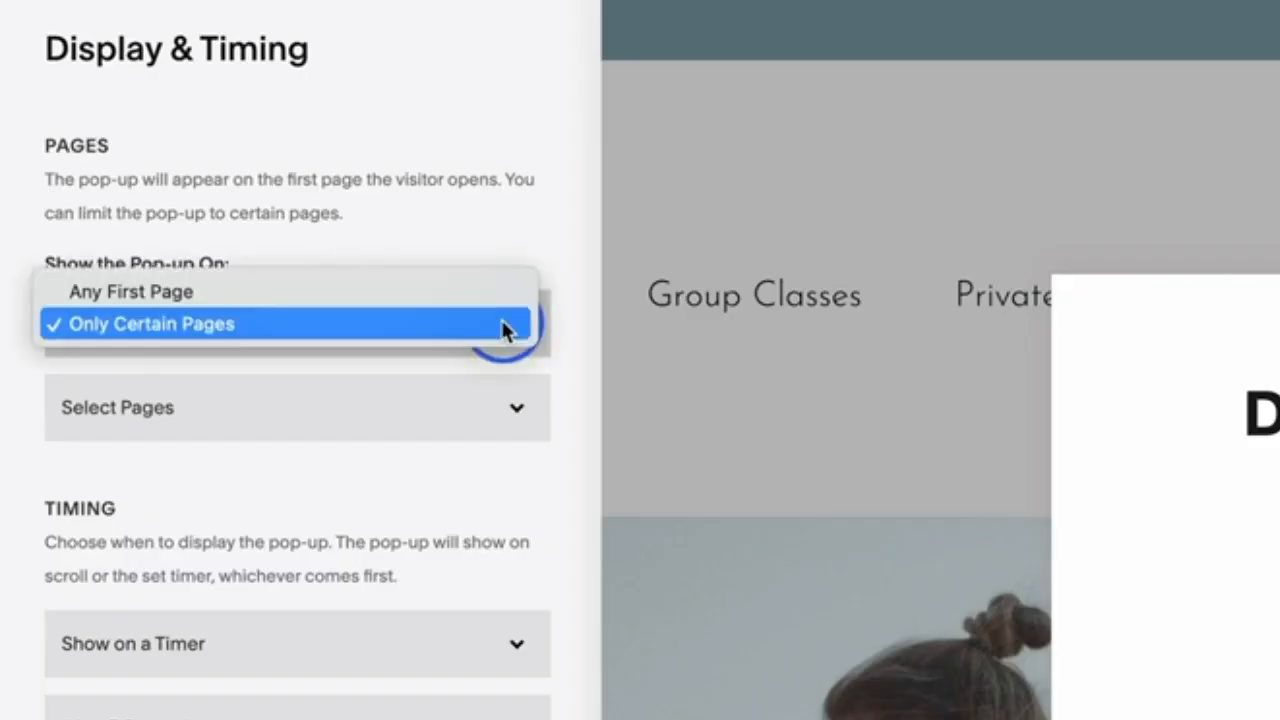
{"action": "left_click", "coordinate": [504, 326]}
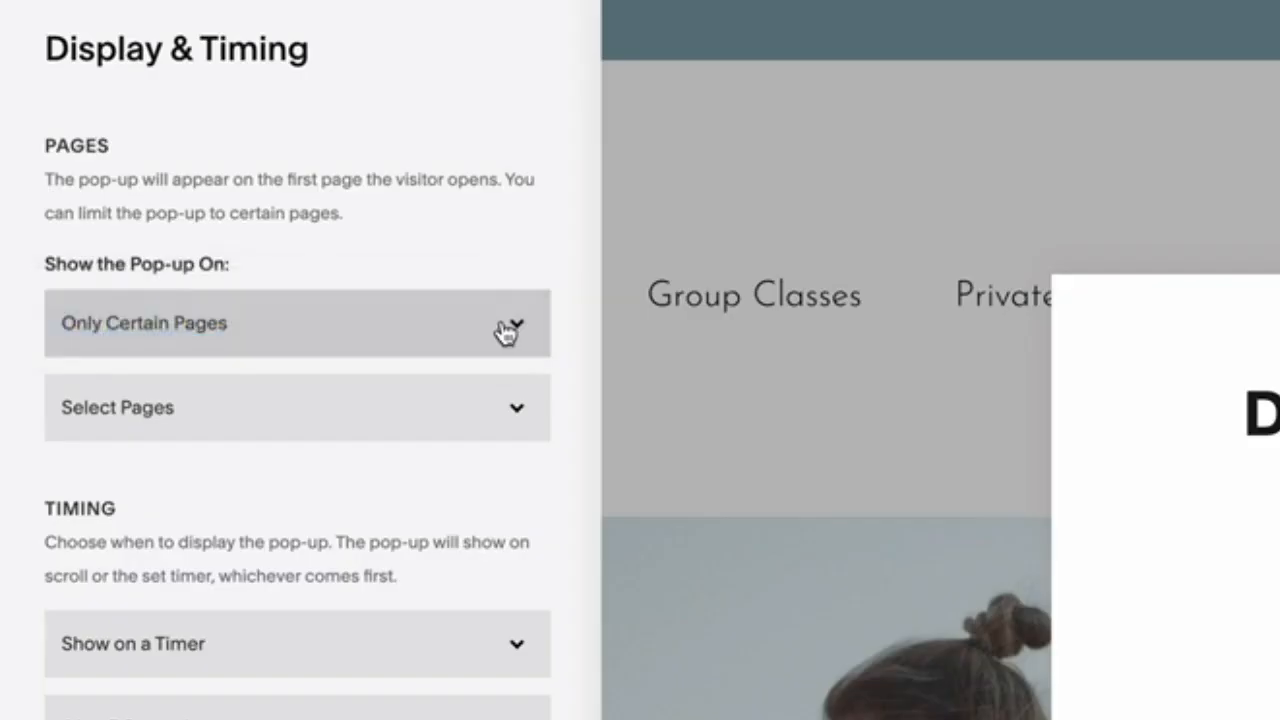
{"action": "left_click", "coordinate": [520, 412]}
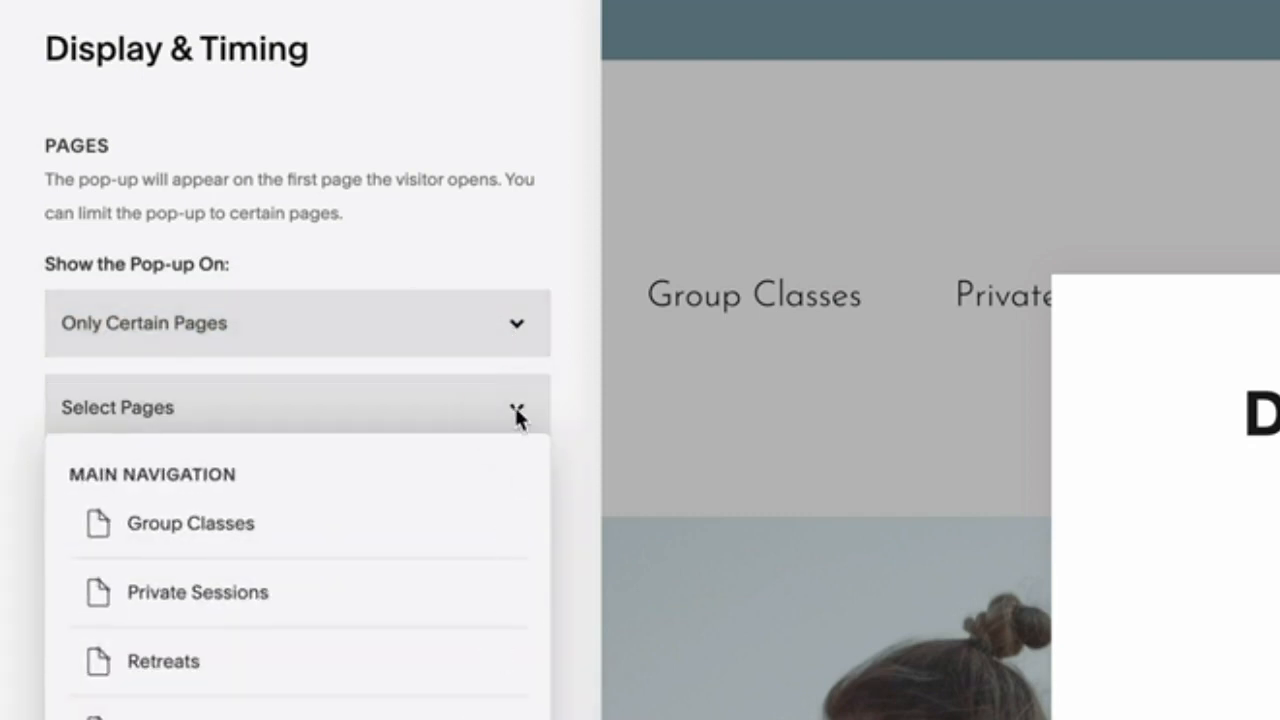
{"action": "left_click", "coordinate": [514, 404]}
{"action": "left_click", "coordinate": [508, 325]}
{"action": "left_click", "coordinate": [366, 293]}
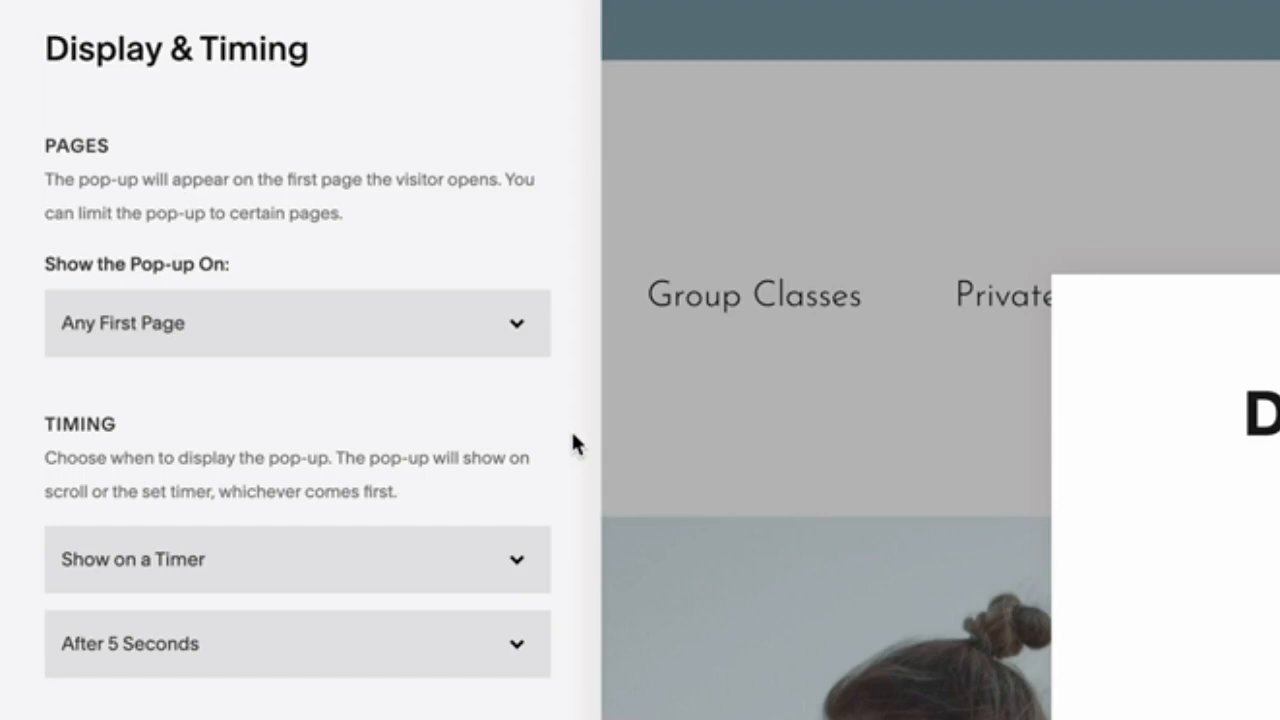
Try the Show on Scroll and Show on a Timer and Scroll timing options, returning to Show on a Timer.
{"action": "scroll", "coordinate": [573, 443], "scroll_direction": "down", "scroll_amount": 1}
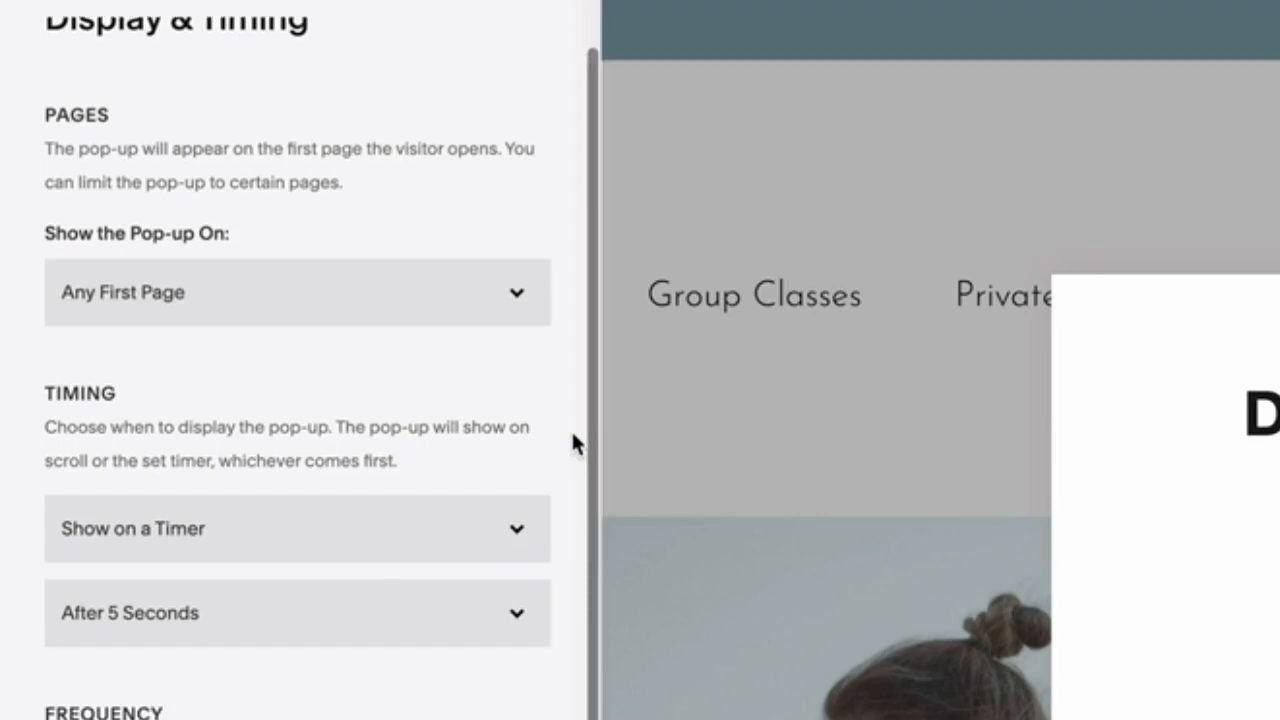
{"action": "scroll", "coordinate": [573, 443], "scroll_direction": "down", "scroll_amount": 2}
{"action": "left_click", "coordinate": [530, 457]}
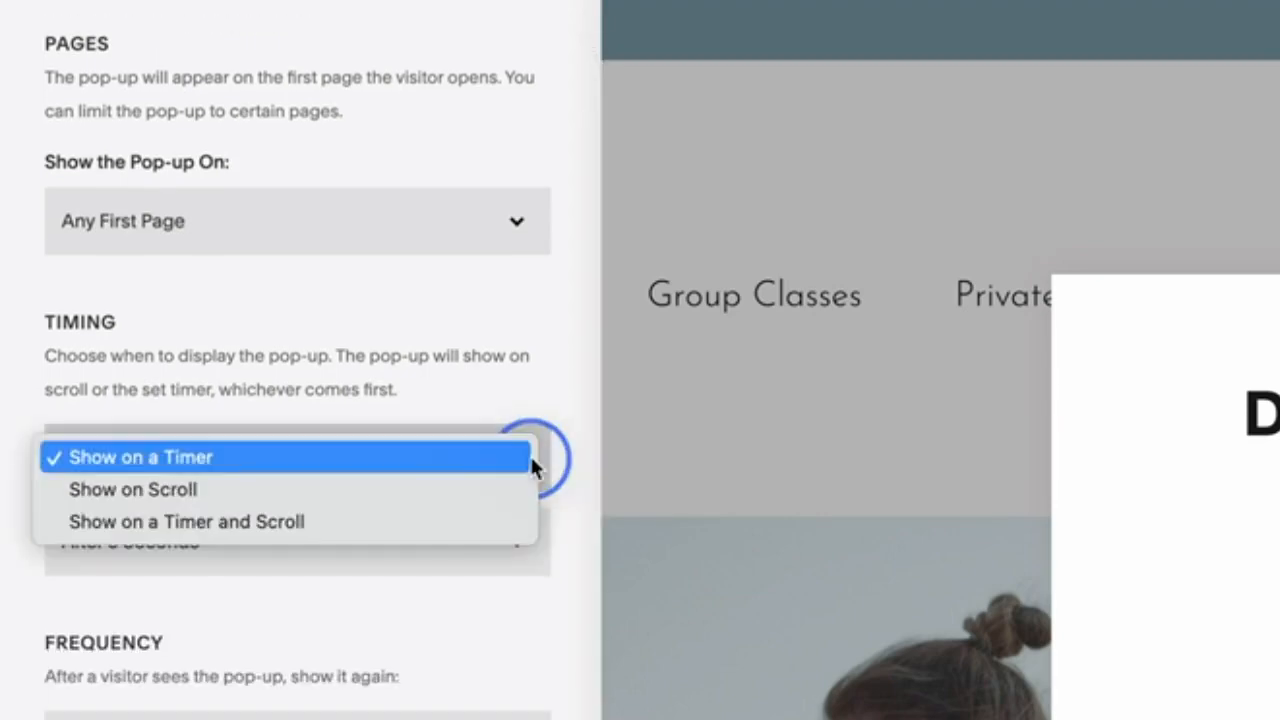
{"action": "left_click", "coordinate": [420, 489]}
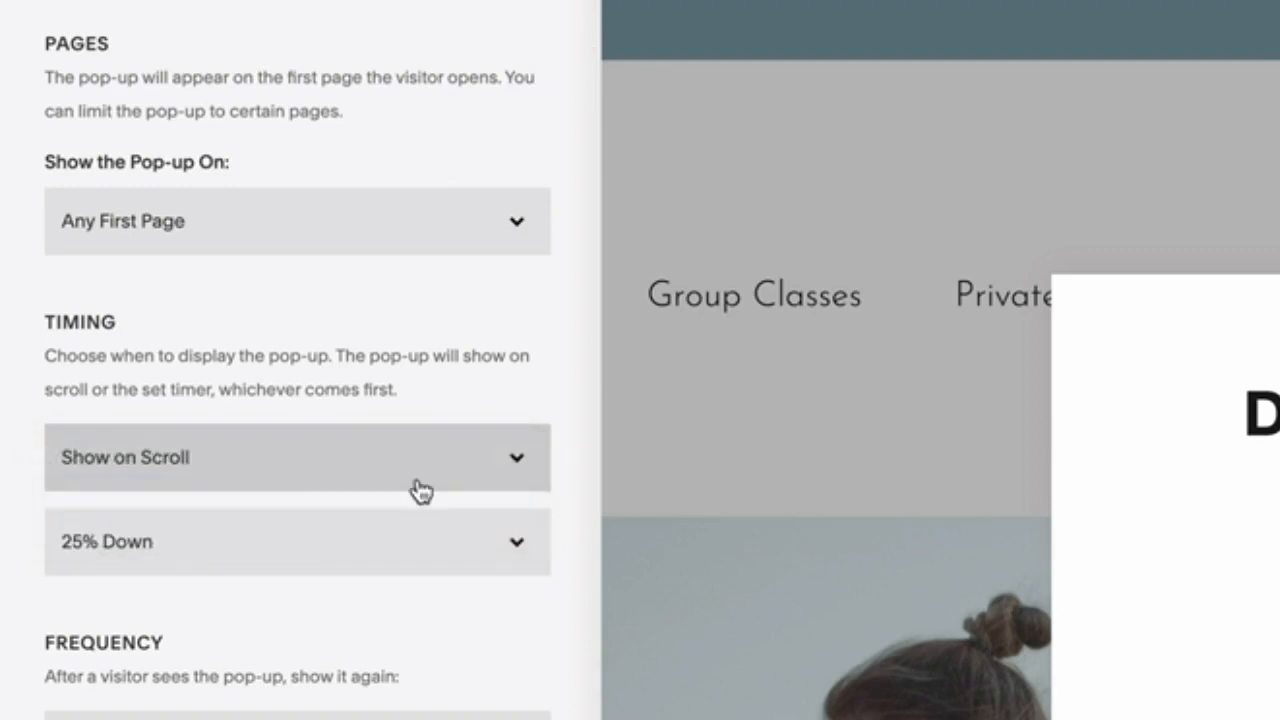
{"action": "left_click", "coordinate": [504, 455]}
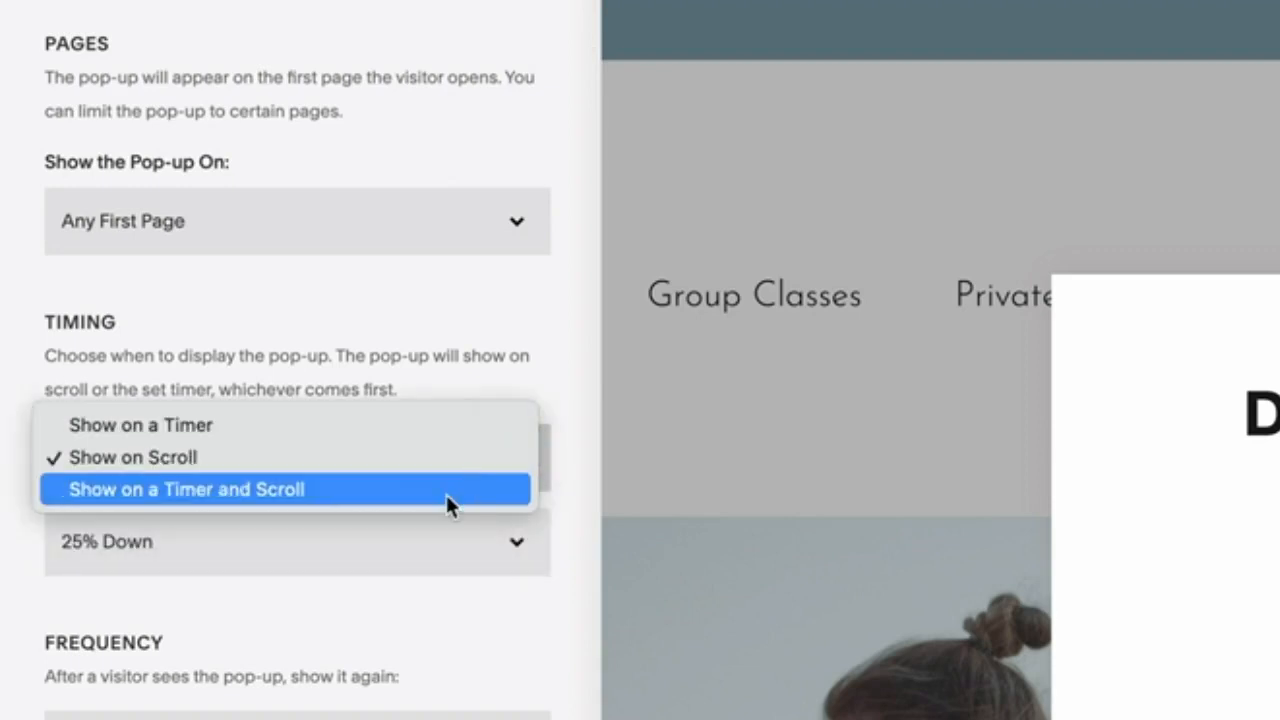
{"action": "left_click", "coordinate": [447, 489]}
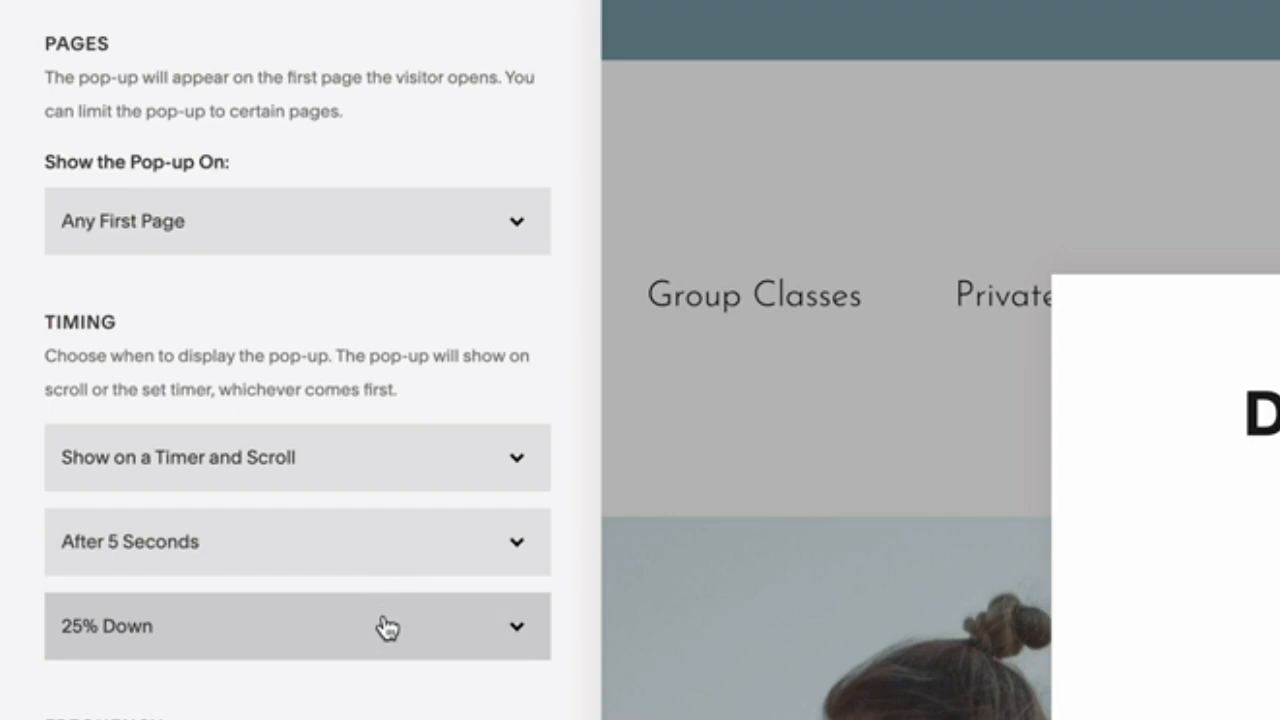
{"action": "left_click", "coordinate": [523, 451]}
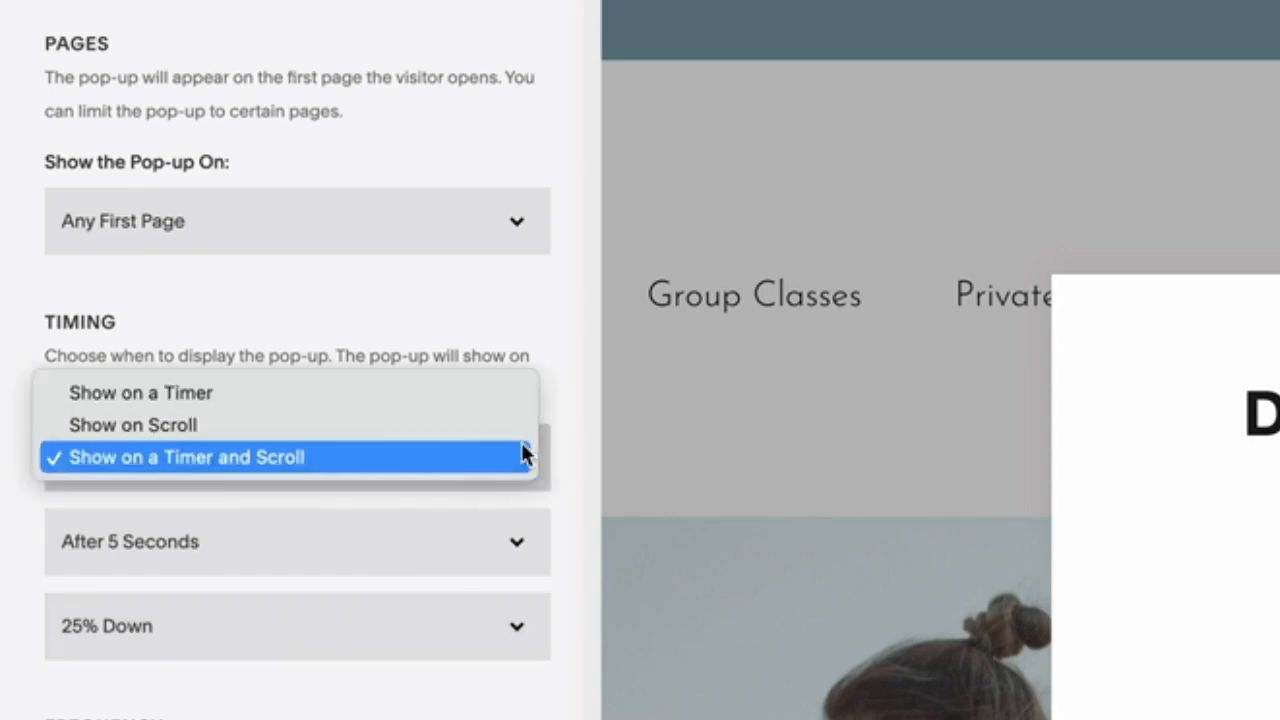
{"action": "left_click", "coordinate": [357, 392]}
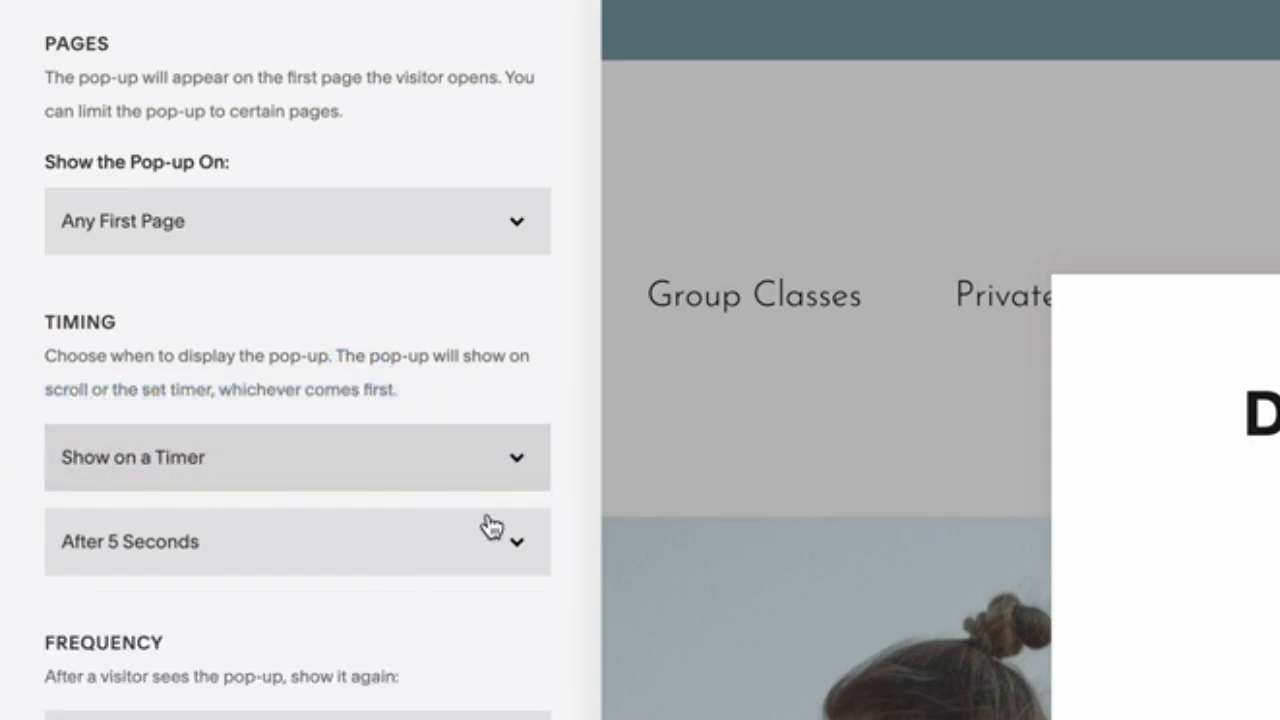
View the available timer delays and the frequency options for showing the pop-up again, without changing either setting.
{"action": "left_click", "coordinate": [512, 543]}
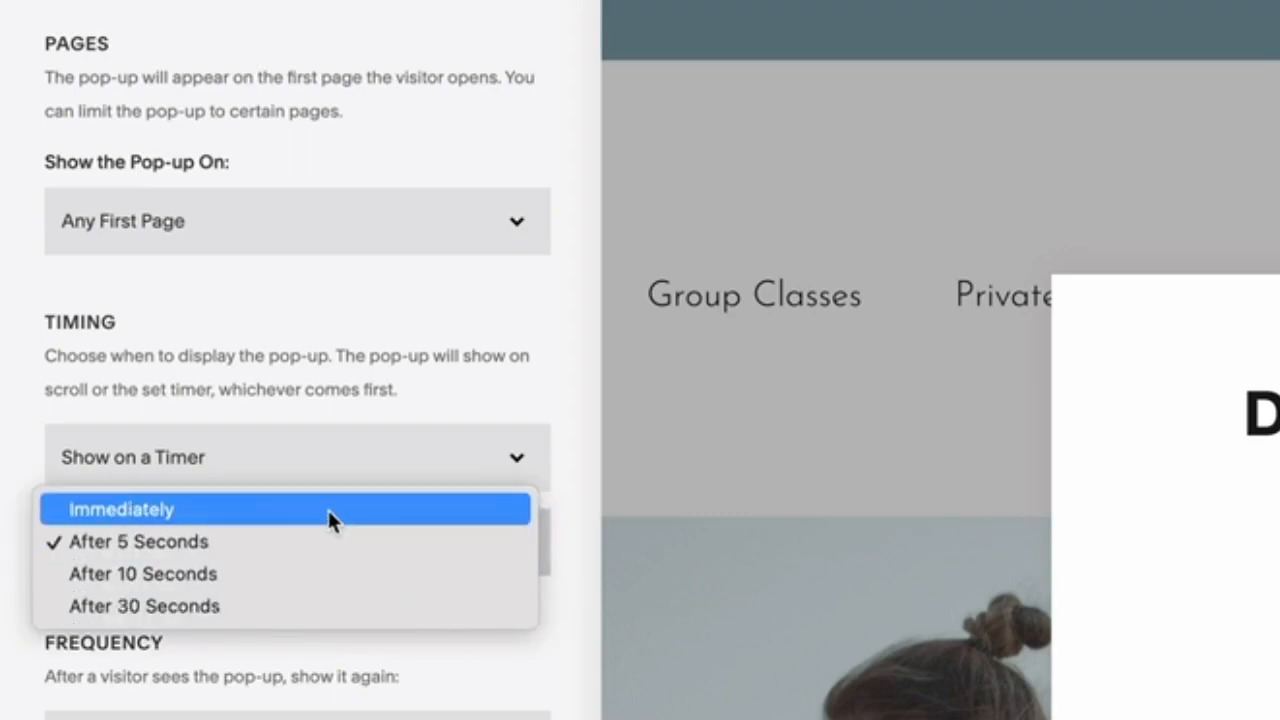
{"action": "left_click", "coordinate": [575, 513]}
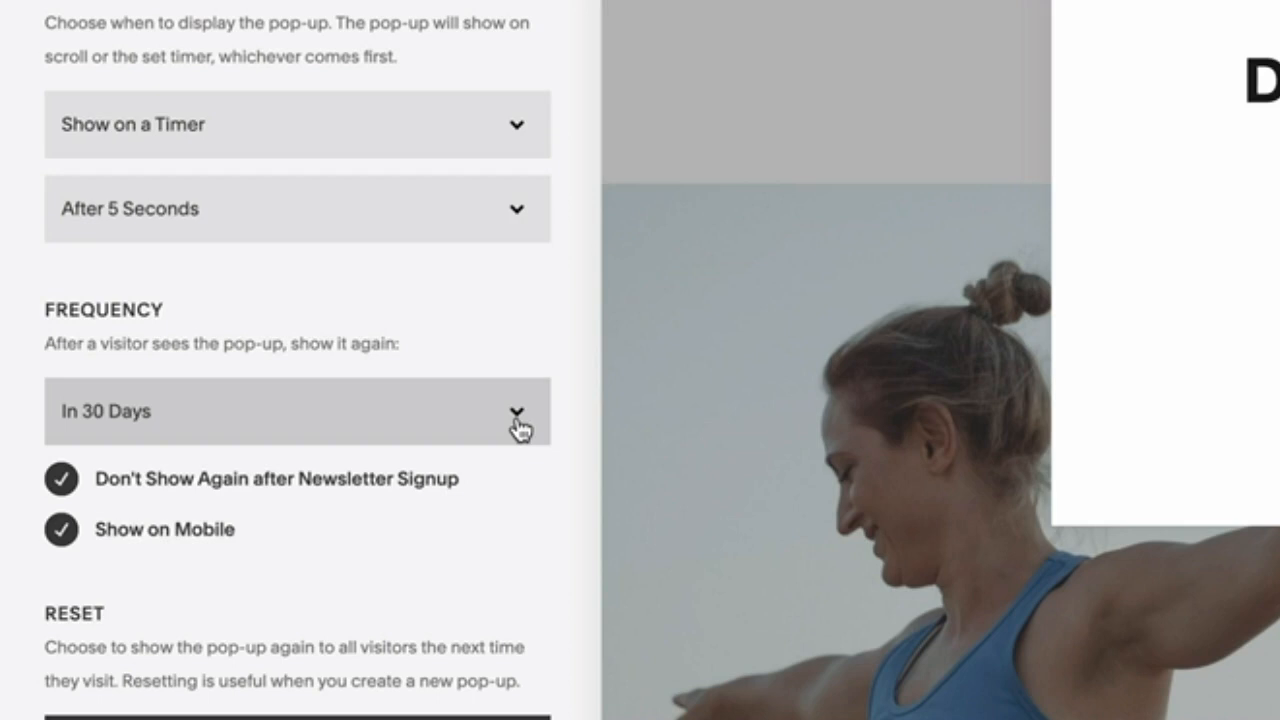
{"action": "left_click", "coordinate": [519, 428]}
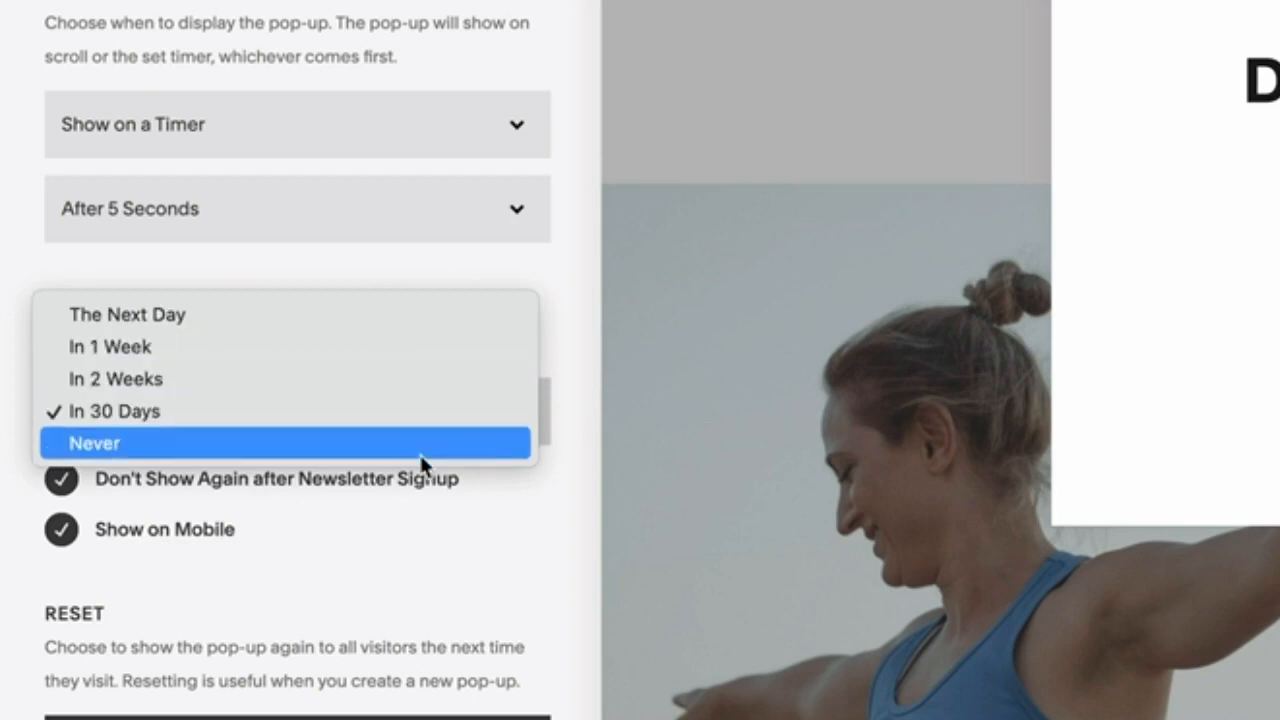
{"action": "left_click", "coordinate": [560, 534]}
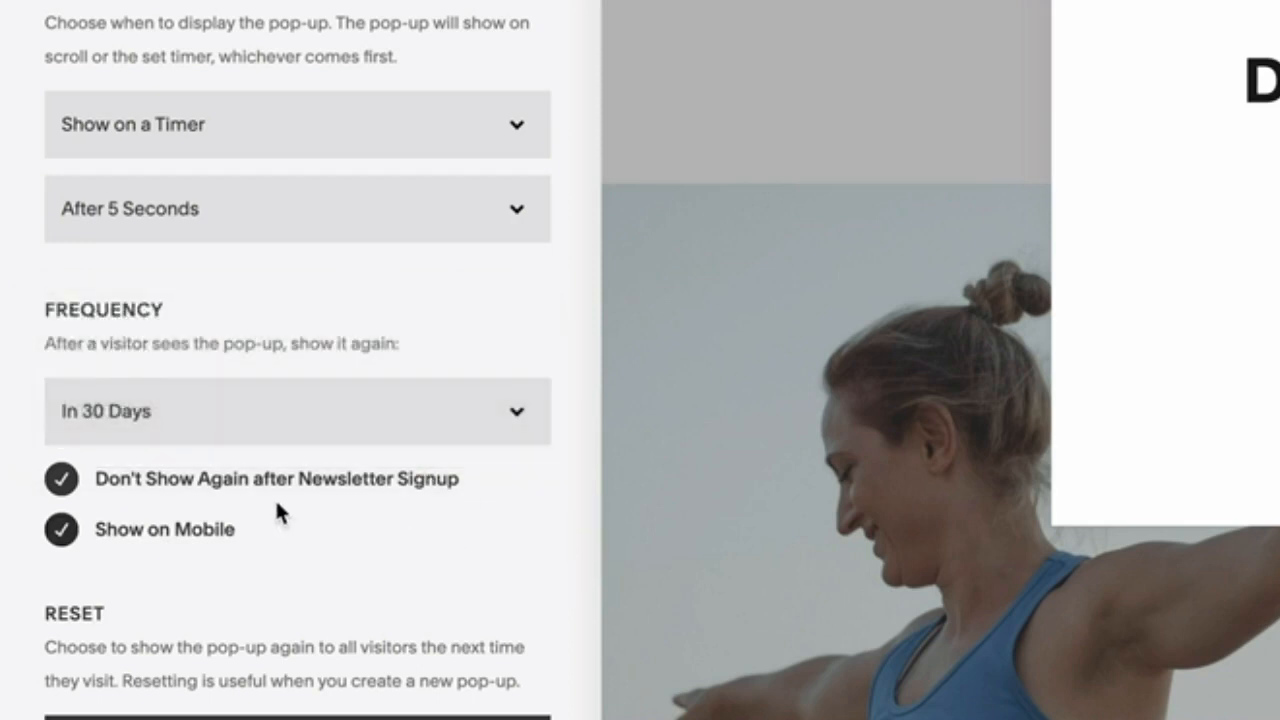
Try the Don't Show Again after Newsletter Signup and Show on Mobile options off, turning both back on.
{"action": "left_click", "coordinate": [62, 486]}
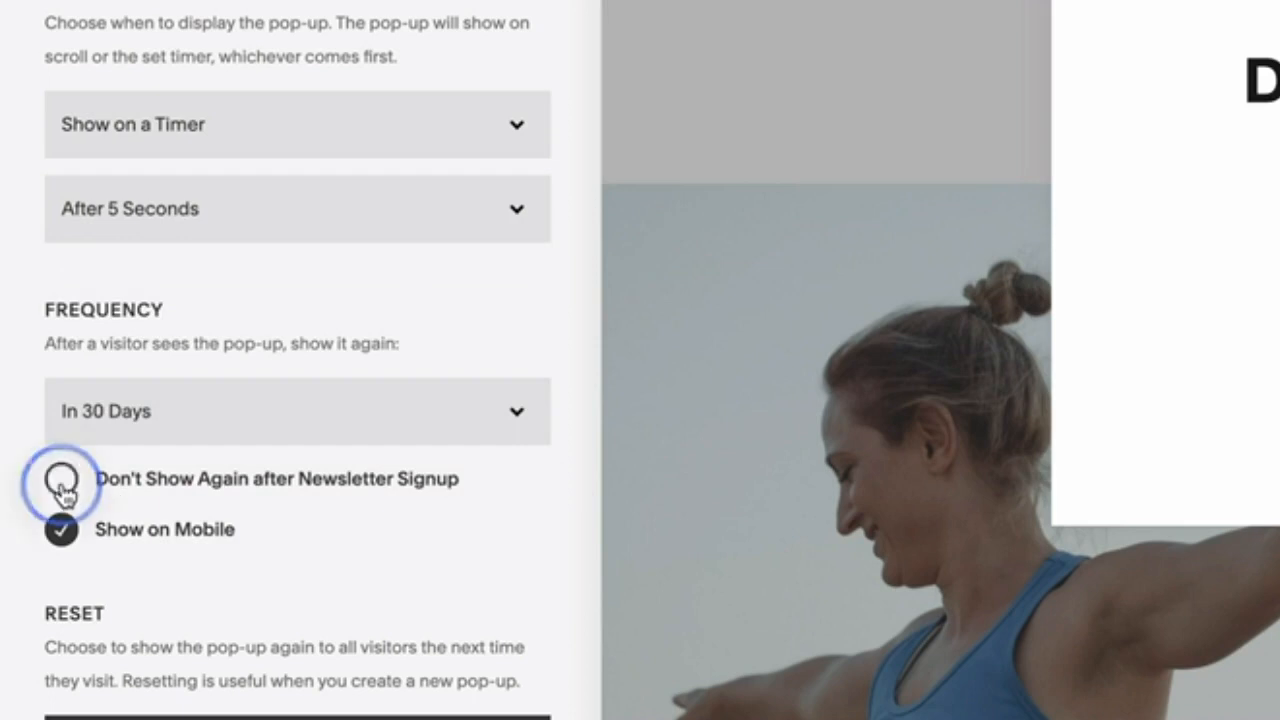
{"action": "left_click", "coordinate": [62, 484]}
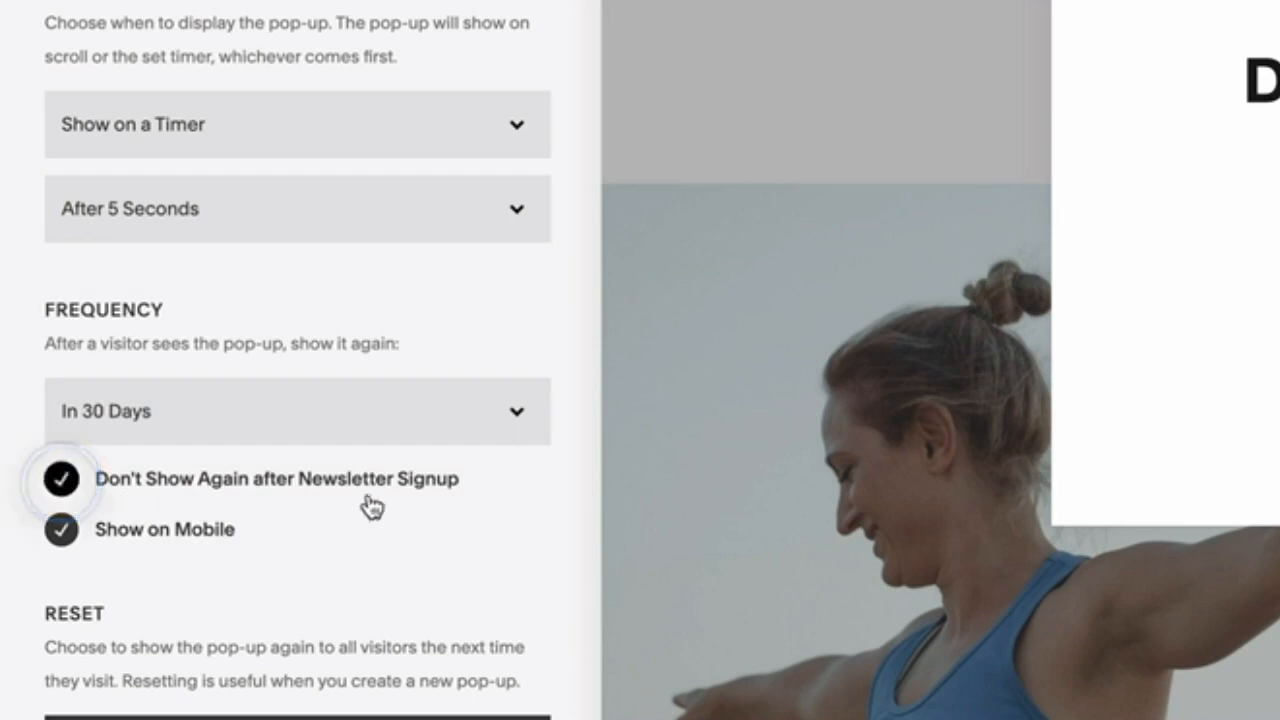
{"action": "left_click", "coordinate": [62, 535]}
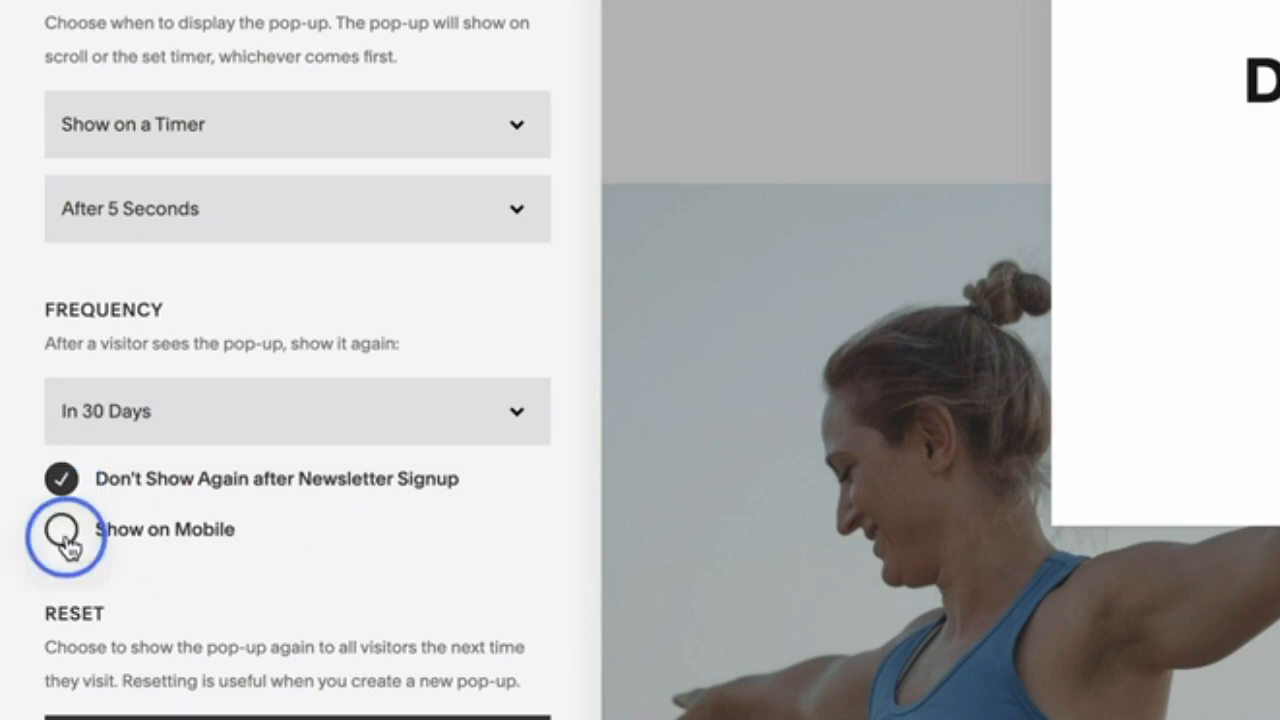
{"action": "left_click", "coordinate": [64, 540]}
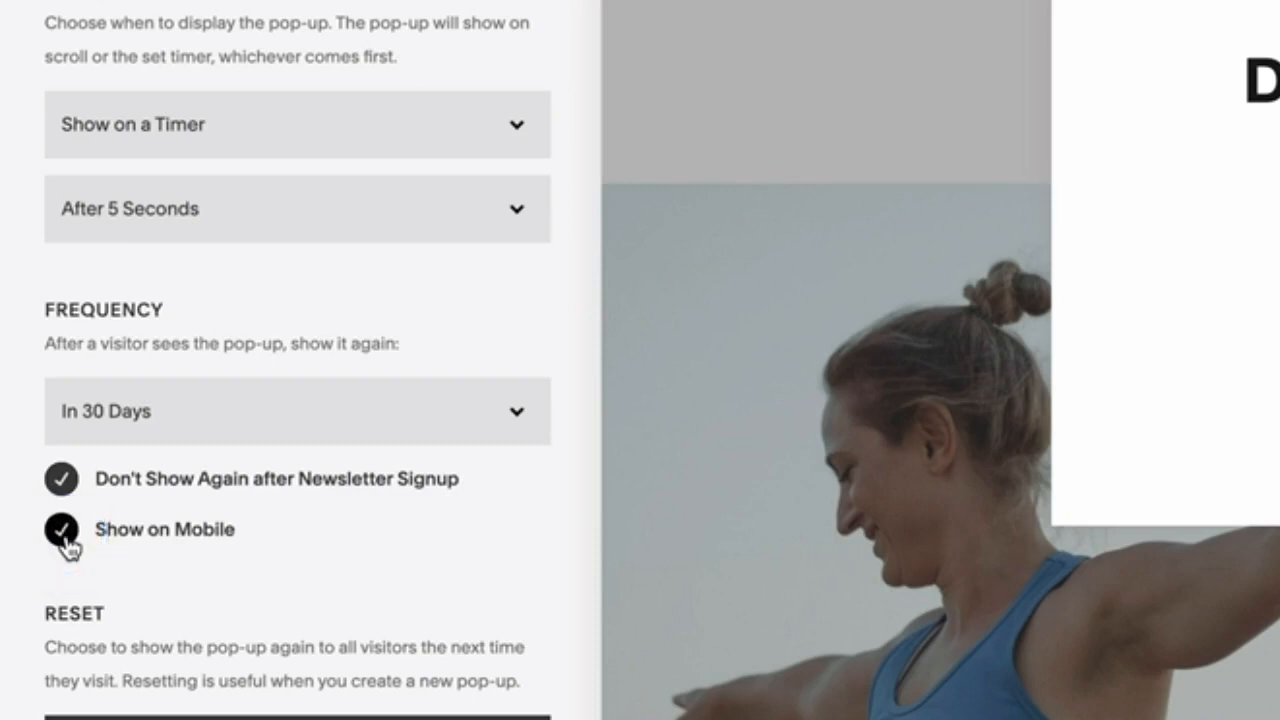
{"action": "left_click", "coordinate": [66, 545]}
{"action": "left_click", "coordinate": [59, 532]}
Open the pop-up's Style settings and review the headline, body, background, button and newsletter sign-up styling options.
{"action": "scroll", "coordinate": [327, 555], "scroll_direction": "up", "scroll_amount": 1}
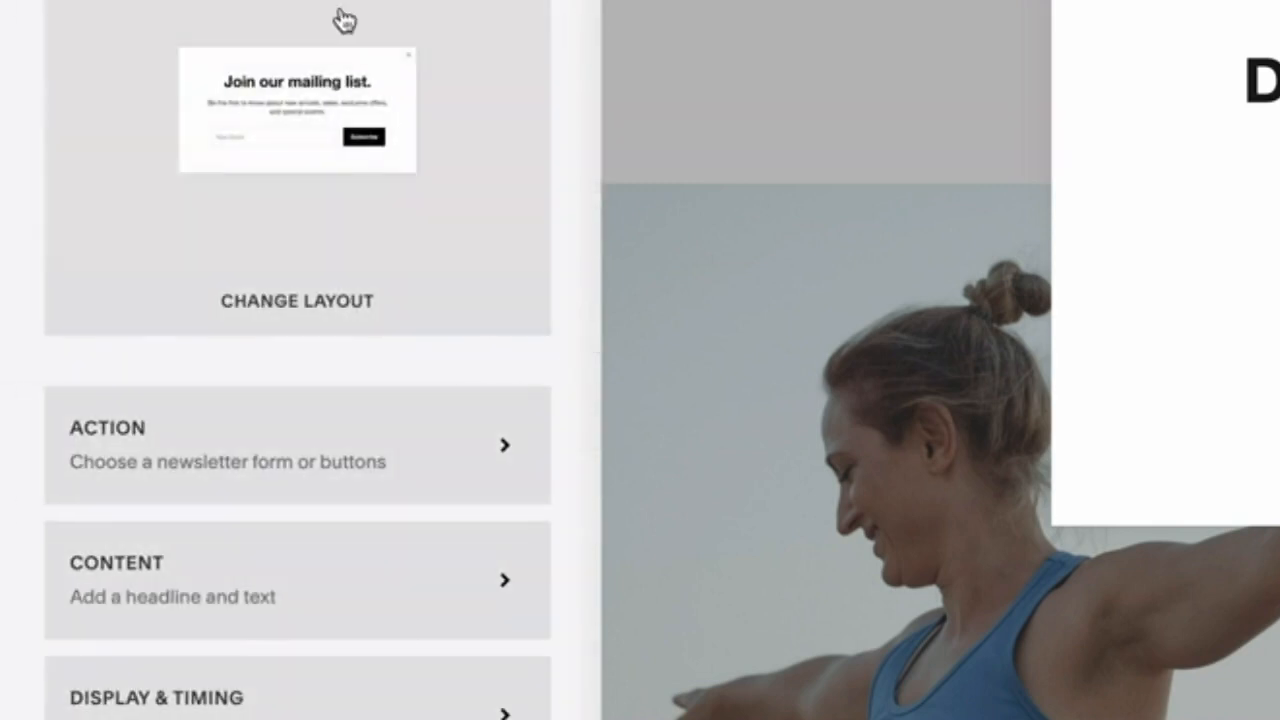
{"action": "scroll", "coordinate": [460, 354], "scroll_direction": "down", "scroll_amount": 3}
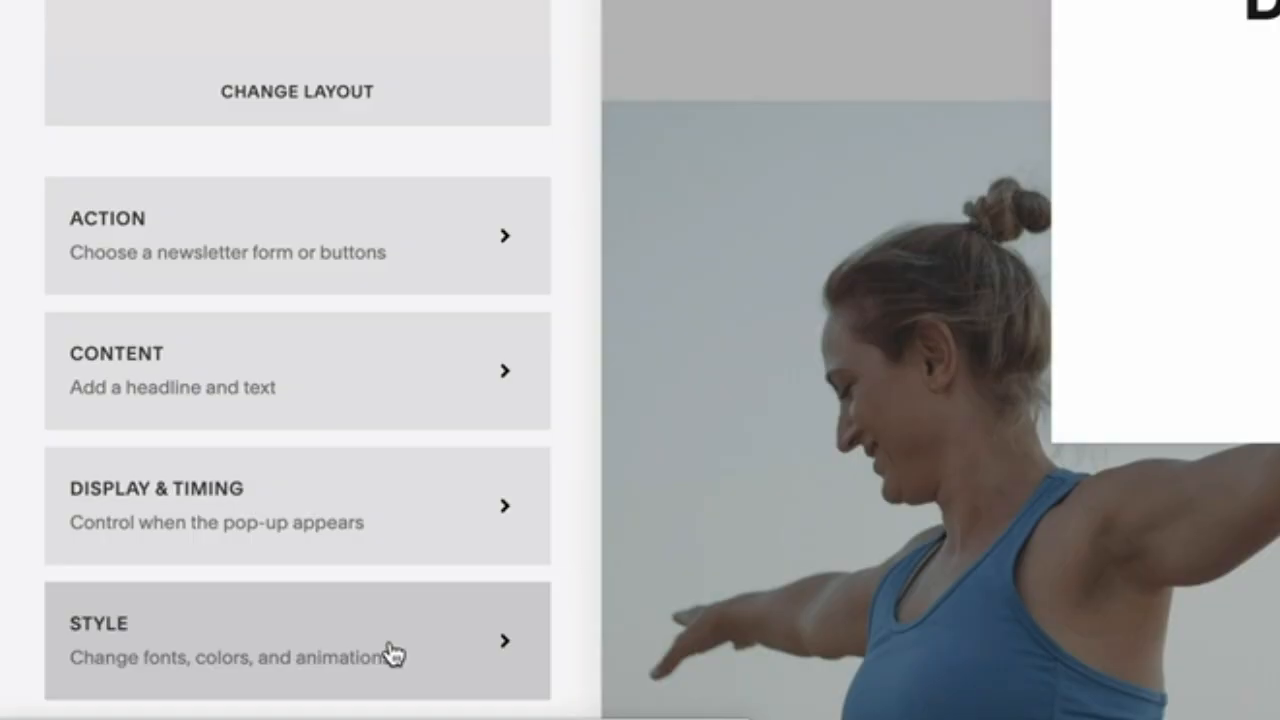
{"action": "left_click", "coordinate": [424, 645]}
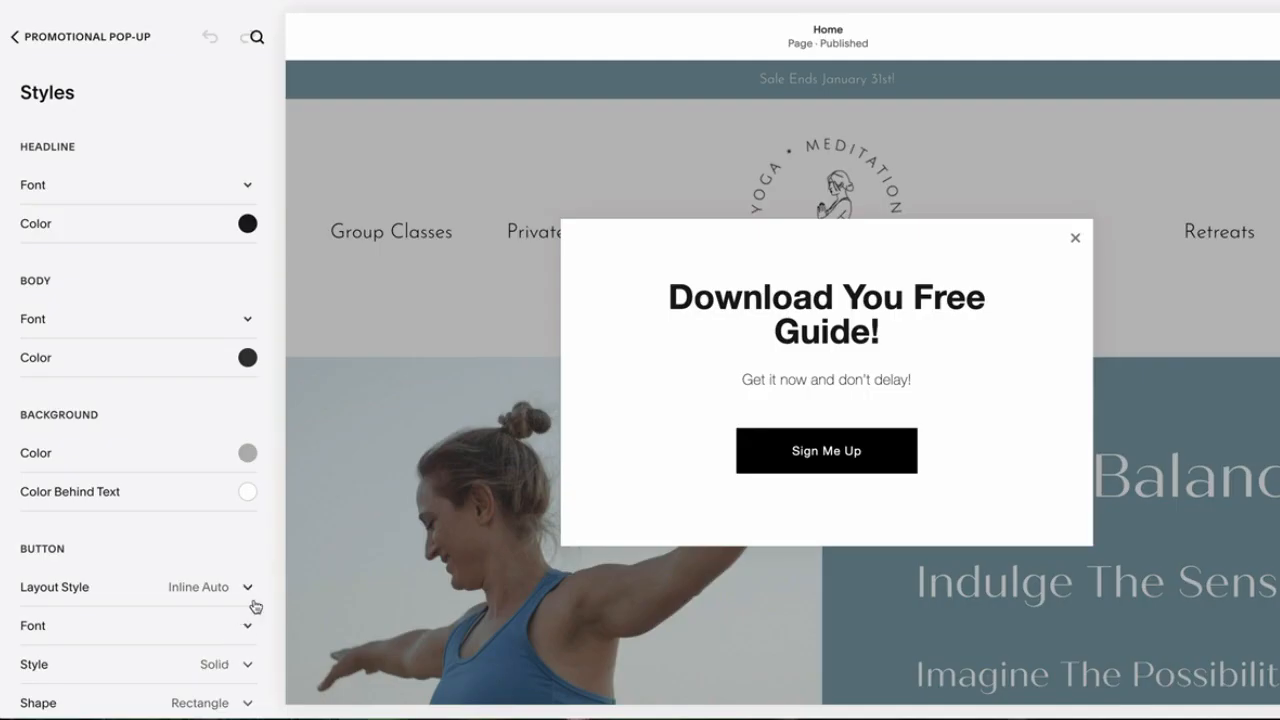
{"action": "scroll", "coordinate": [263, 571], "scroll_direction": "down", "scroll_amount": 5}
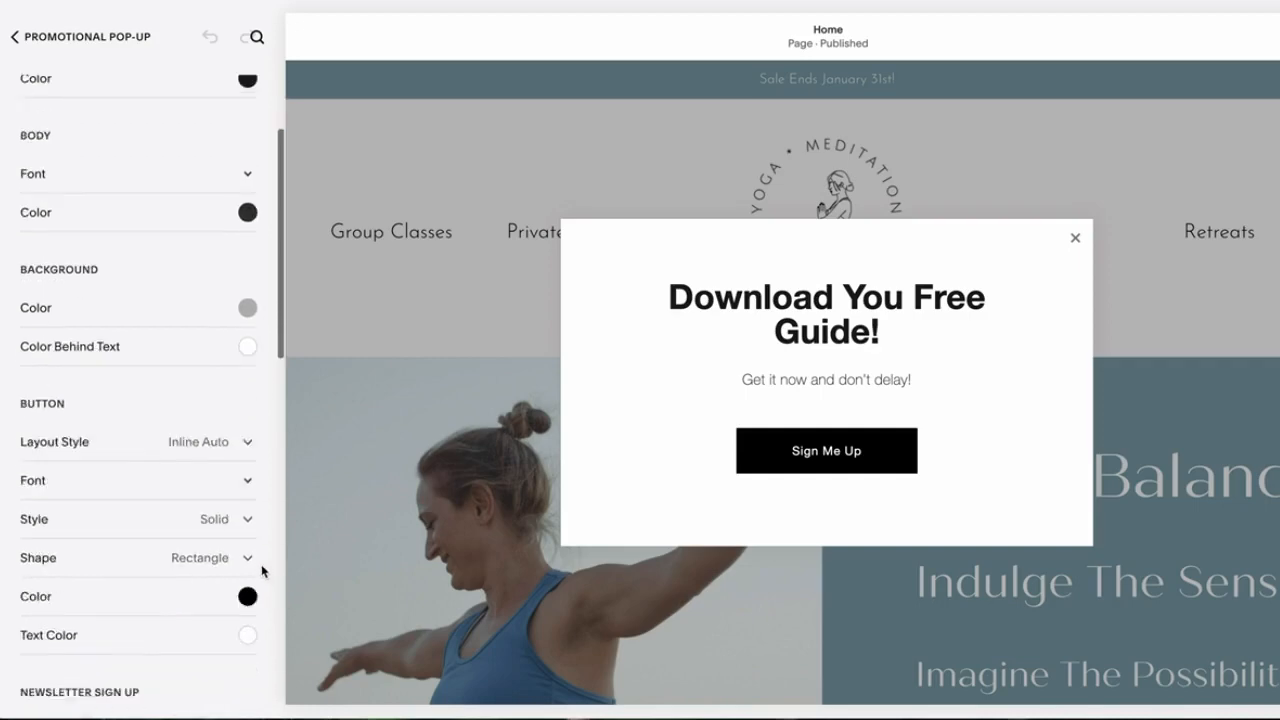
{"action": "scroll", "coordinate": [263, 571], "scroll_direction": "down", "scroll_amount": 5}
{"action": "scroll", "coordinate": [263, 571], "scroll_direction": "up", "scroll_amount": 10}
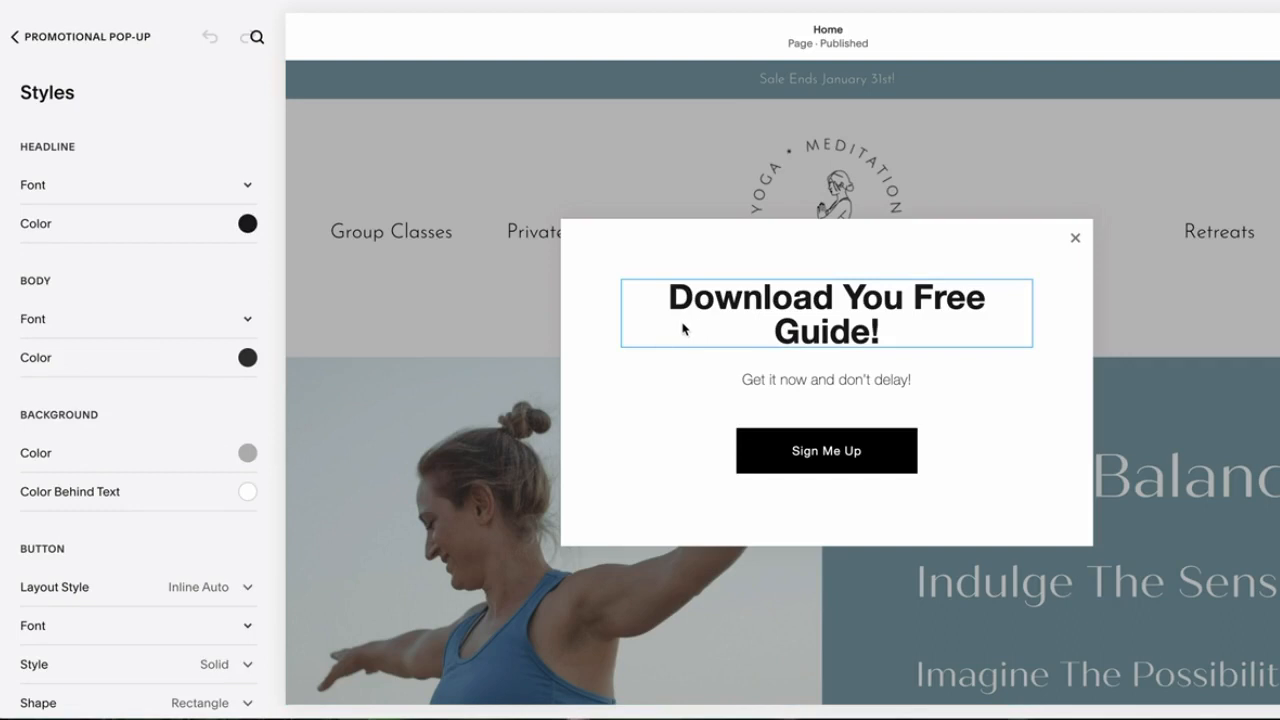
Inspect the styling options for only the pop-up's headline, including its color picker, and for only its Sign Me Up button.
{"action": "left_click", "coordinate": [846, 325]}
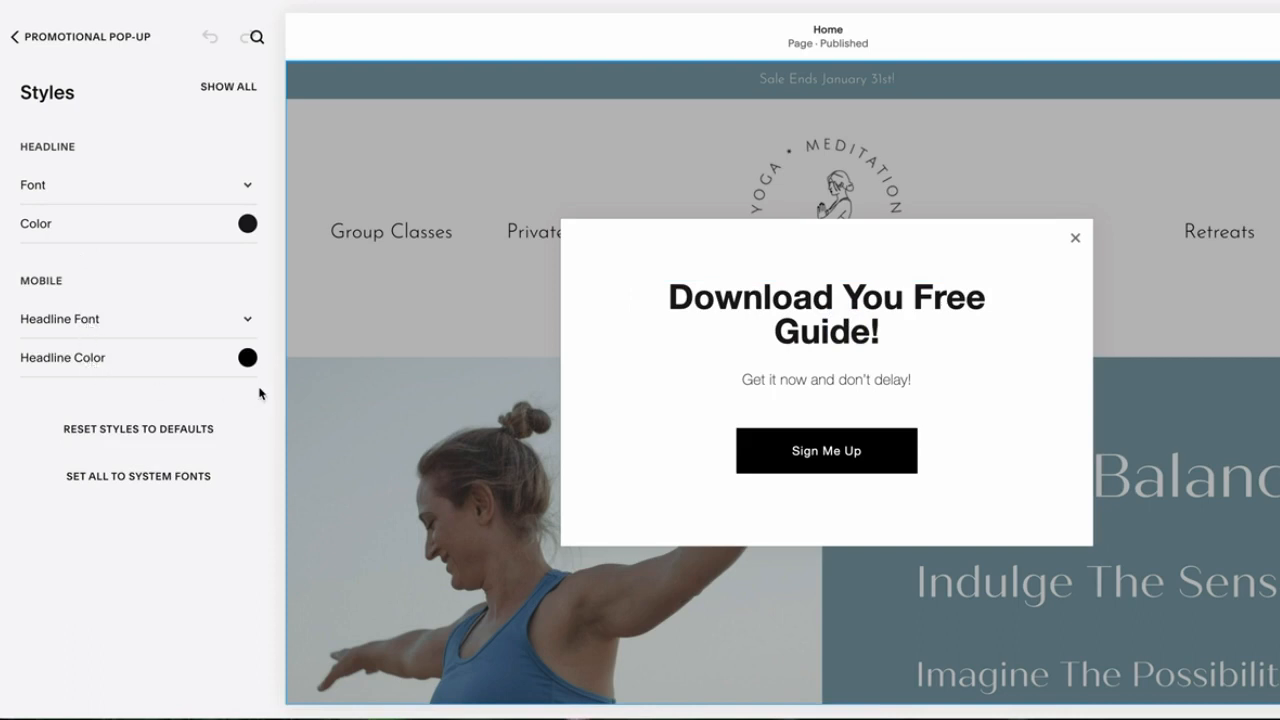
{"action": "left_click", "coordinate": [246, 224]}
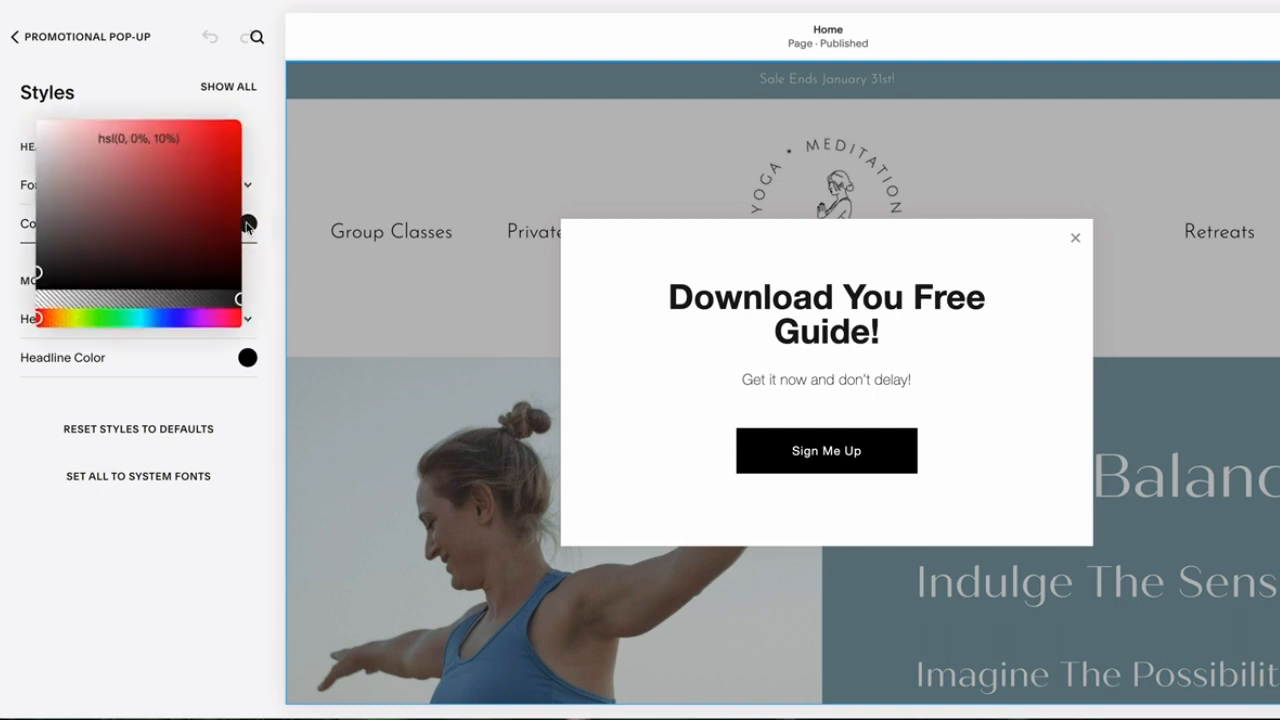
{"action": "left_click", "coordinate": [270, 185]}
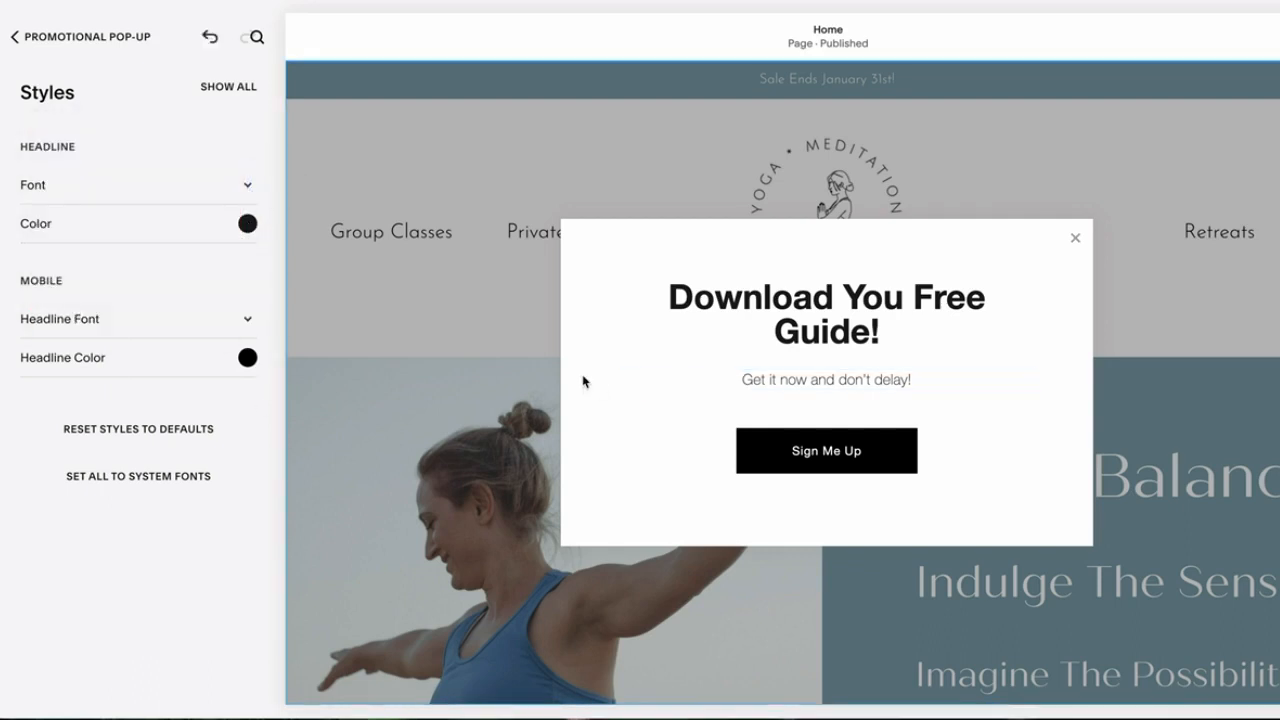
{"action": "left_click", "coordinate": [797, 459]}
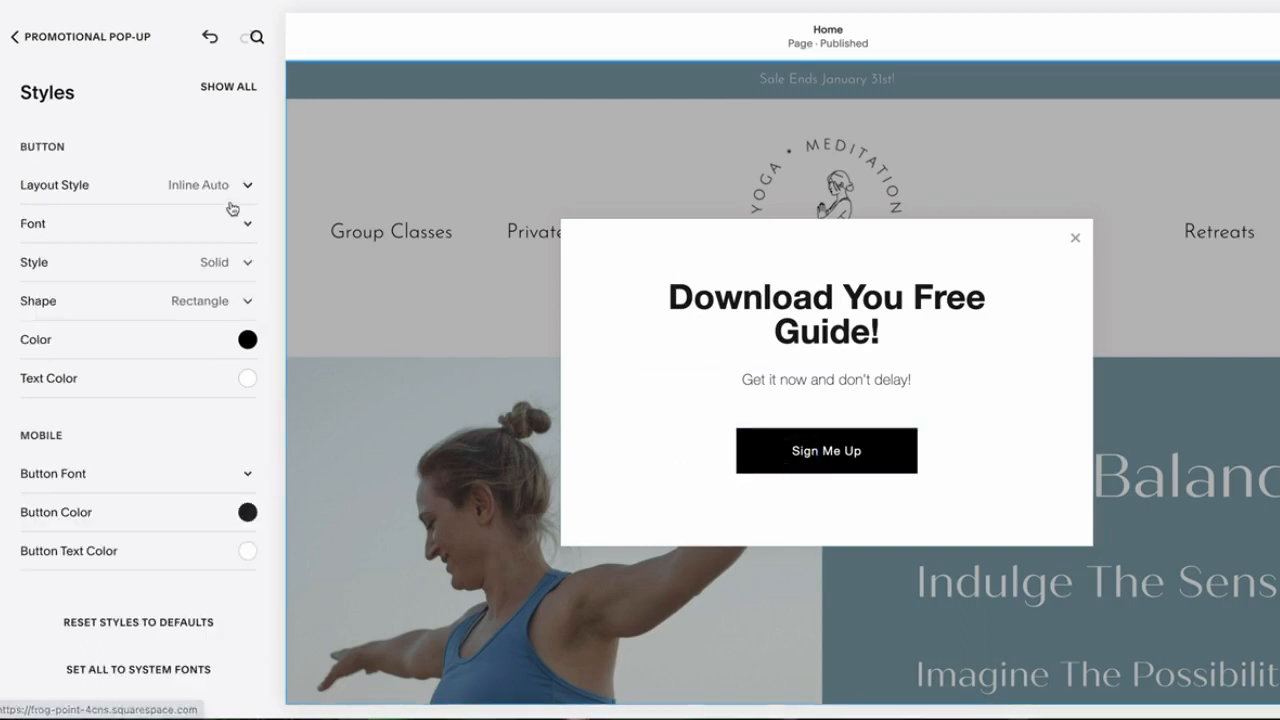
{"action": "scroll", "coordinate": [217, 429], "scroll_direction": "down", "scroll_amount": 1}
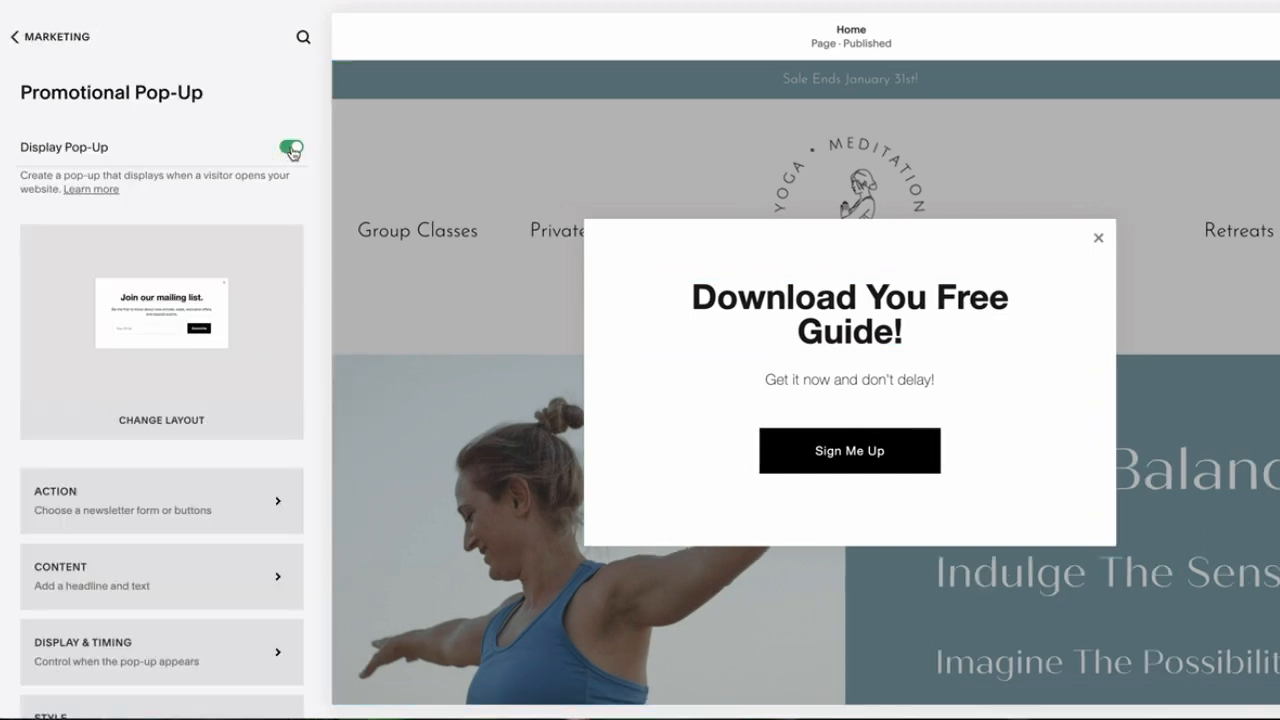
Toggle Display Pop-Up off and back on, then save the promotional pop-up and return to the Marketing menu.
{"action": "left_click", "coordinate": [292, 149]}
{"action": "left_click", "coordinate": [292, 149]}
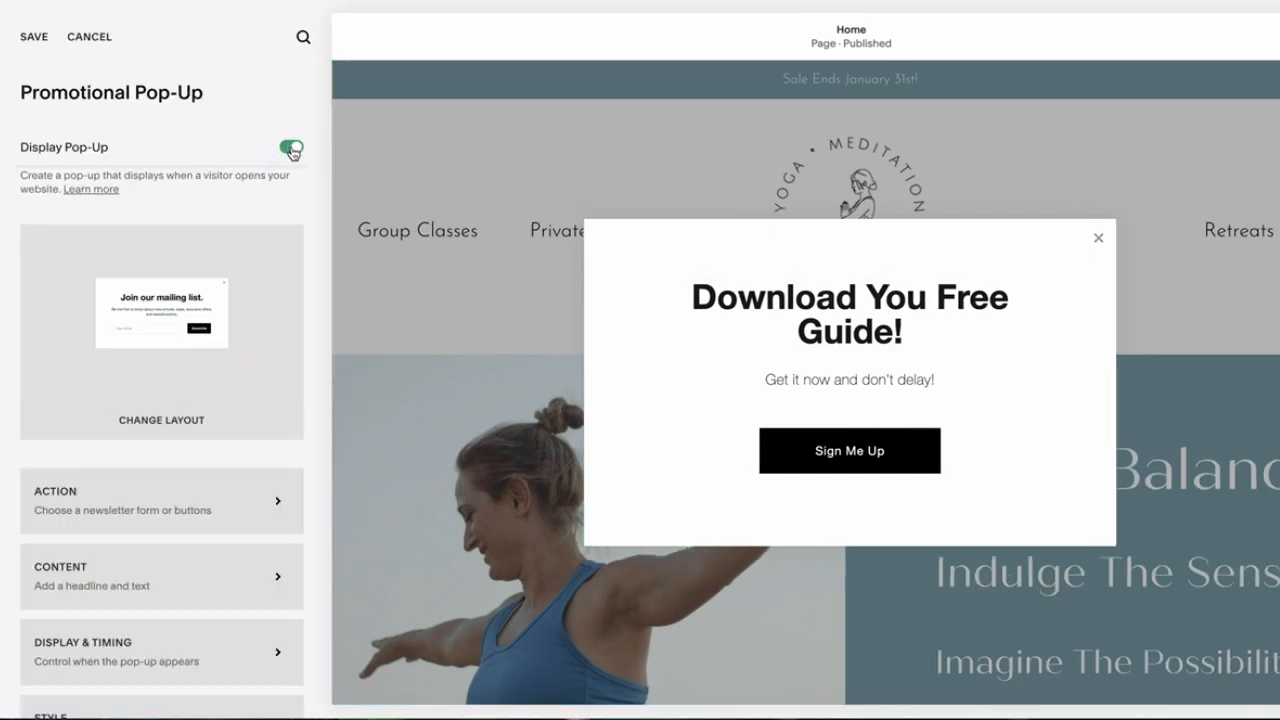
{"action": "left_click", "coordinate": [292, 149]}
{"action": "left_click", "coordinate": [290, 150]}
{"action": "left_click", "coordinate": [34, 37]}
{"action": "left_click", "coordinate": [44, 42]}
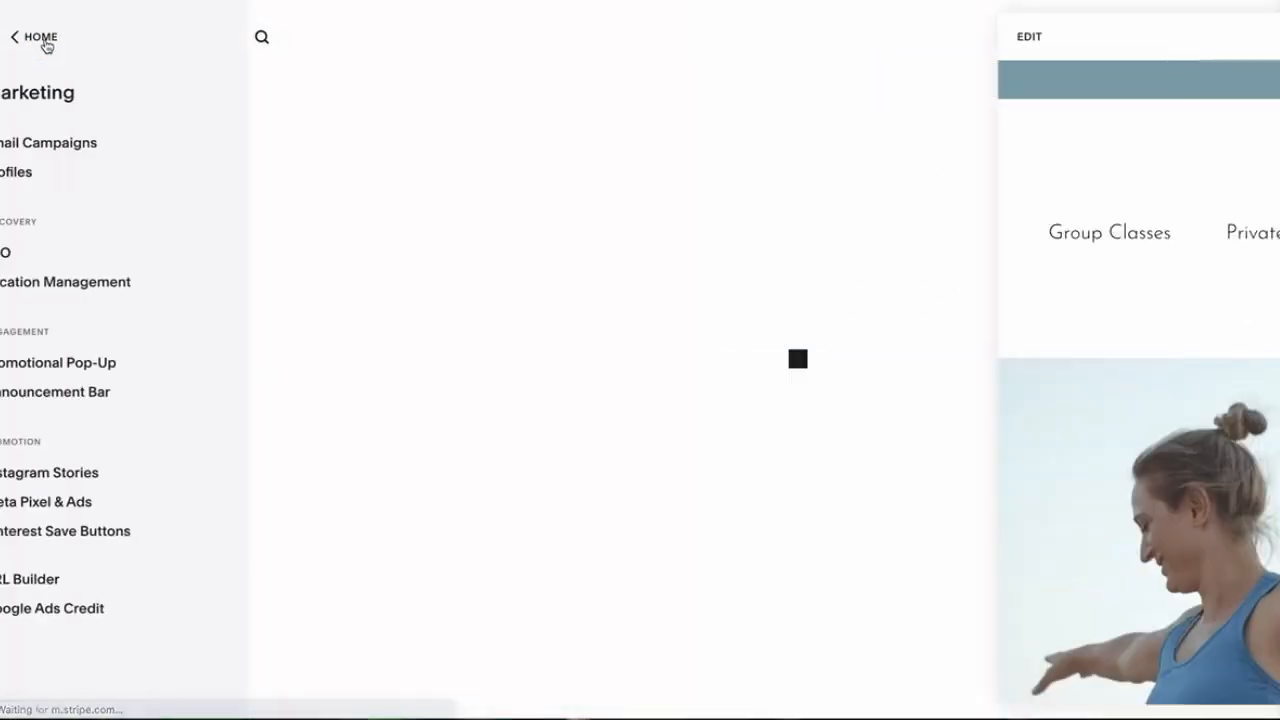